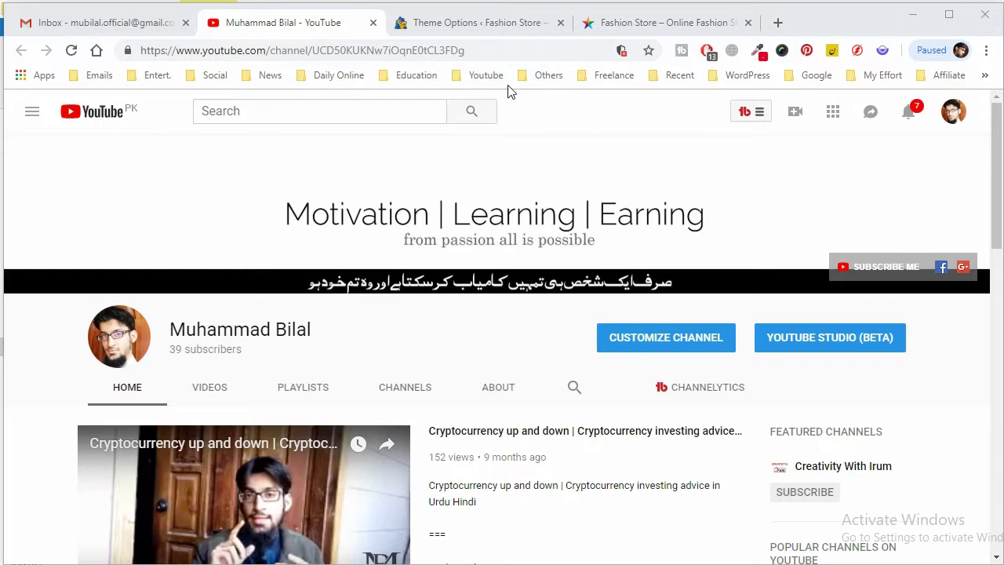
# - Review the body, paragraph and heading text settings under Main Content in the theme options
pyautogui.click(487, 22)
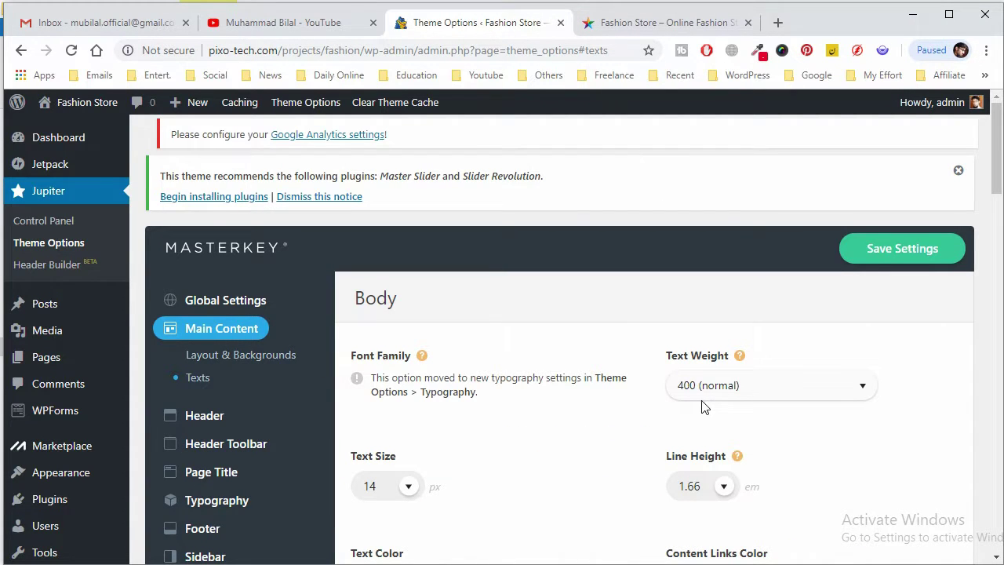
pyautogui.scroll(-1, 684, 420)
pyautogui.scroll(-4, 683, 423)
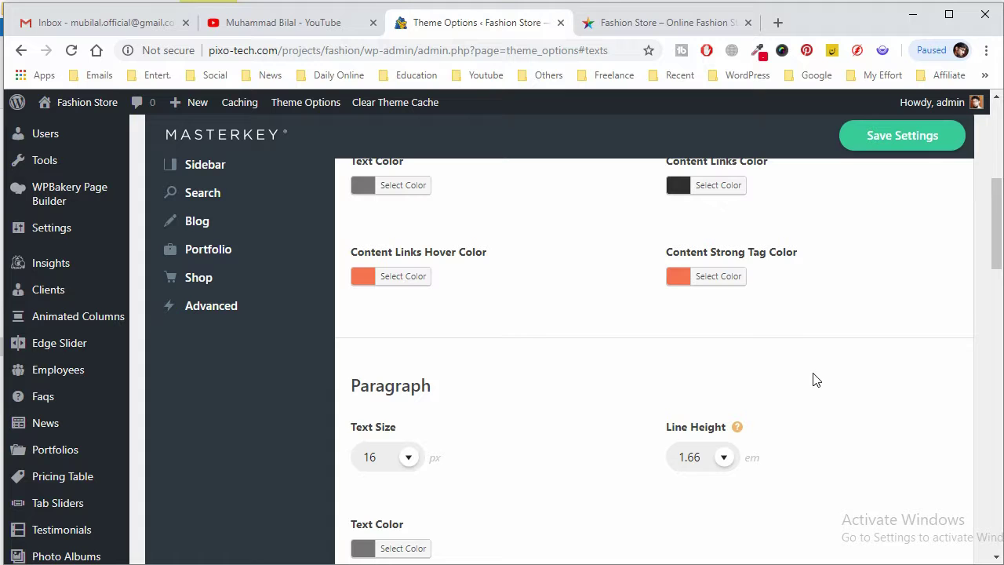
pyautogui.scroll(5, 813, 380)
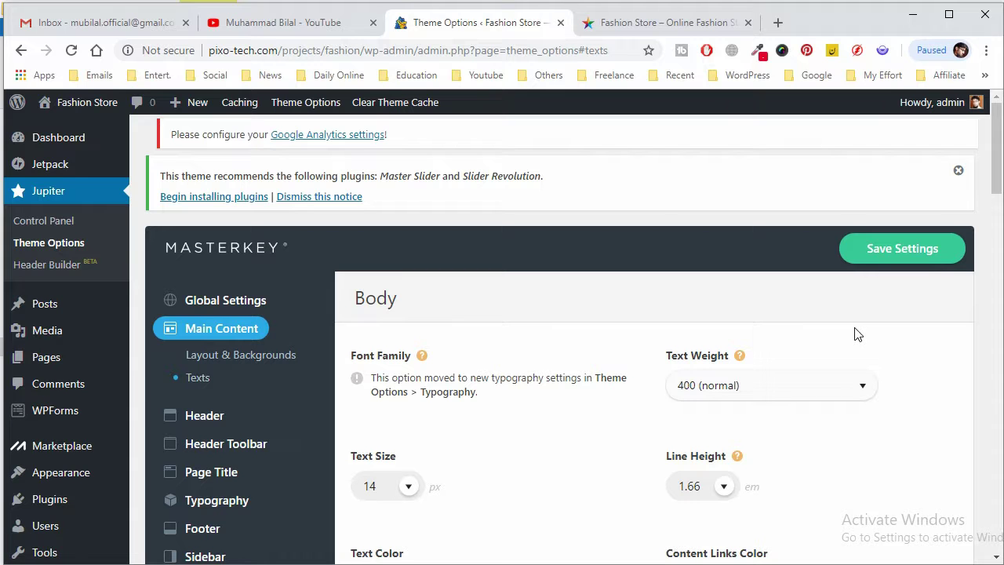
pyautogui.click(274, 22)
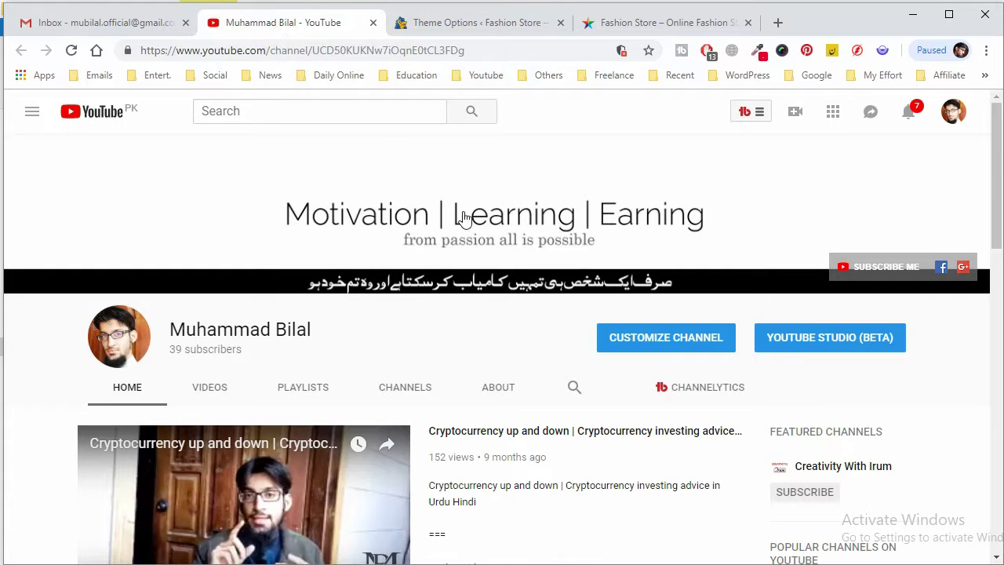
pyautogui.click(475, 23)
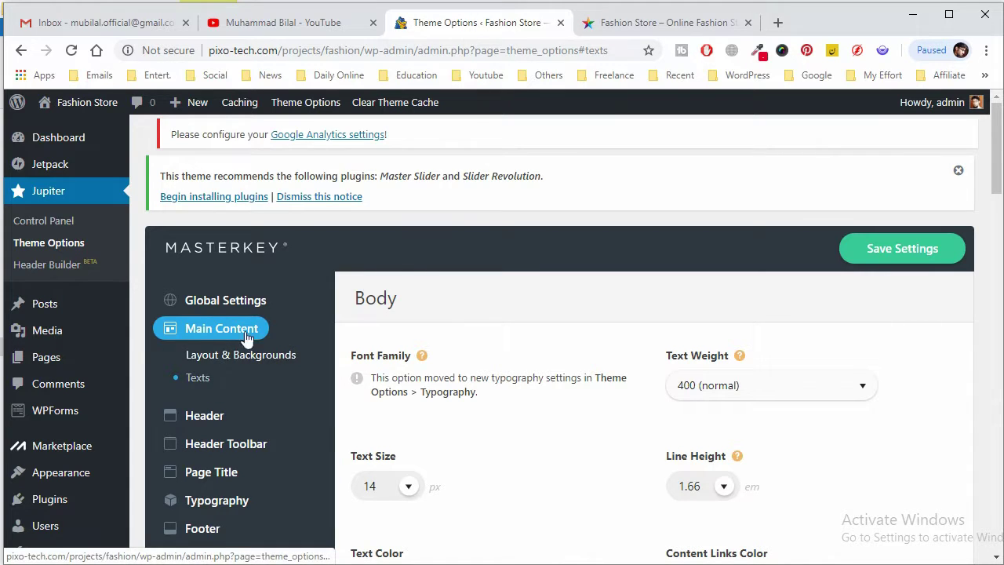
pyautogui.scroll(-10, 614, 339)
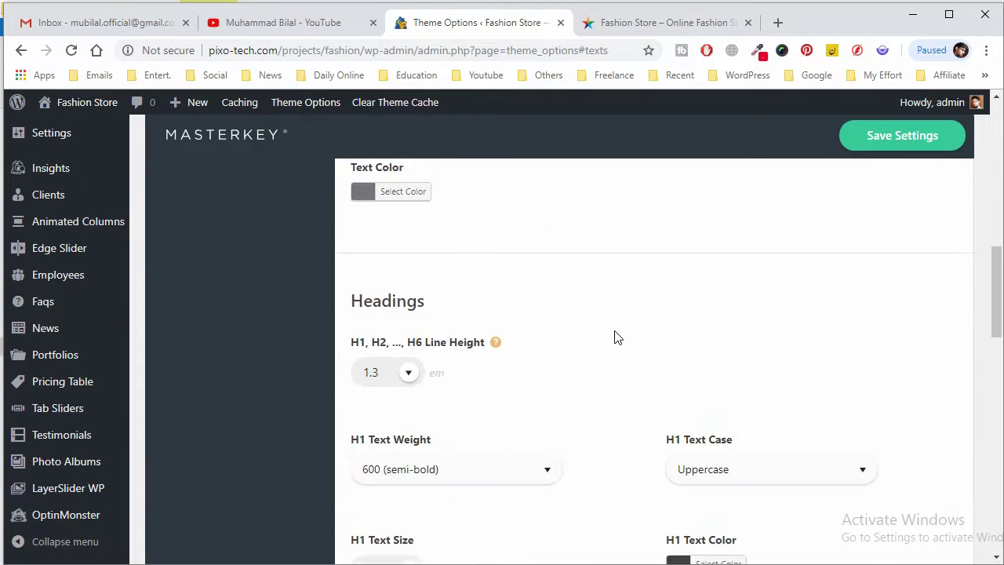
pyautogui.scroll(-6, 614, 337)
pyautogui.scroll(10, 614, 337)
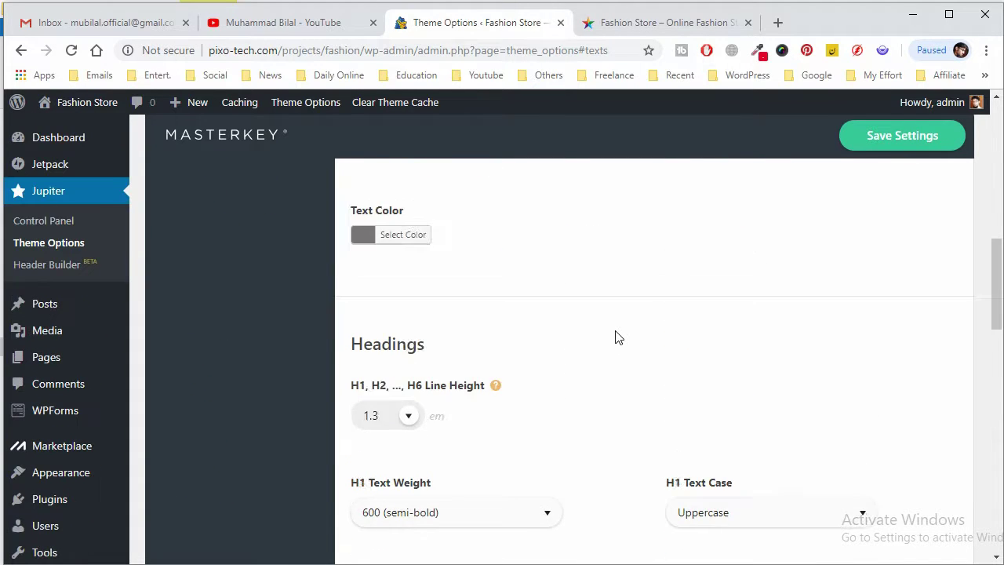
pyautogui.scroll(4, 585, 343)
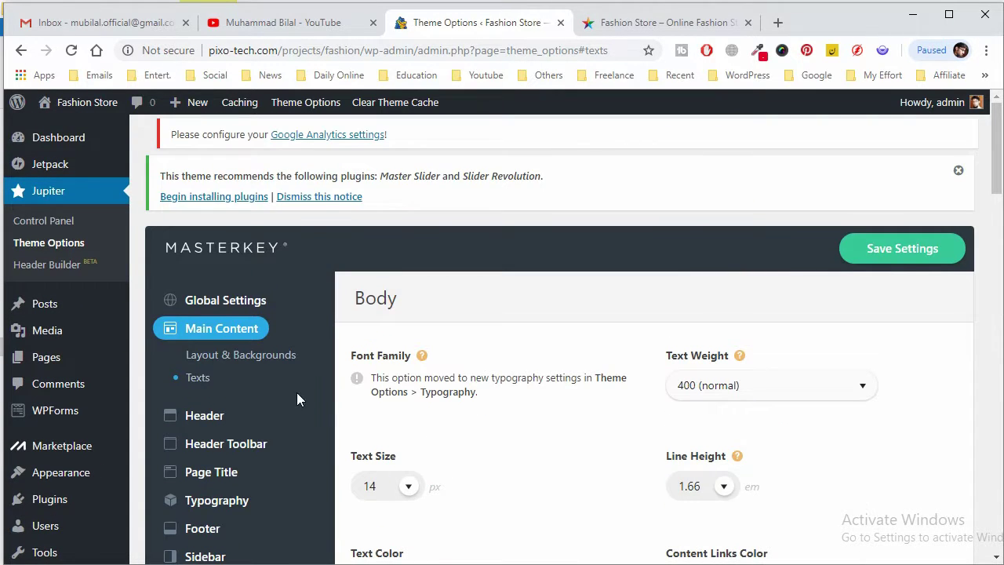
# - Open the Header theme options and inspect the live site's header, including its Home mega menu and search overlay
pyautogui.moveTo(198, 416)
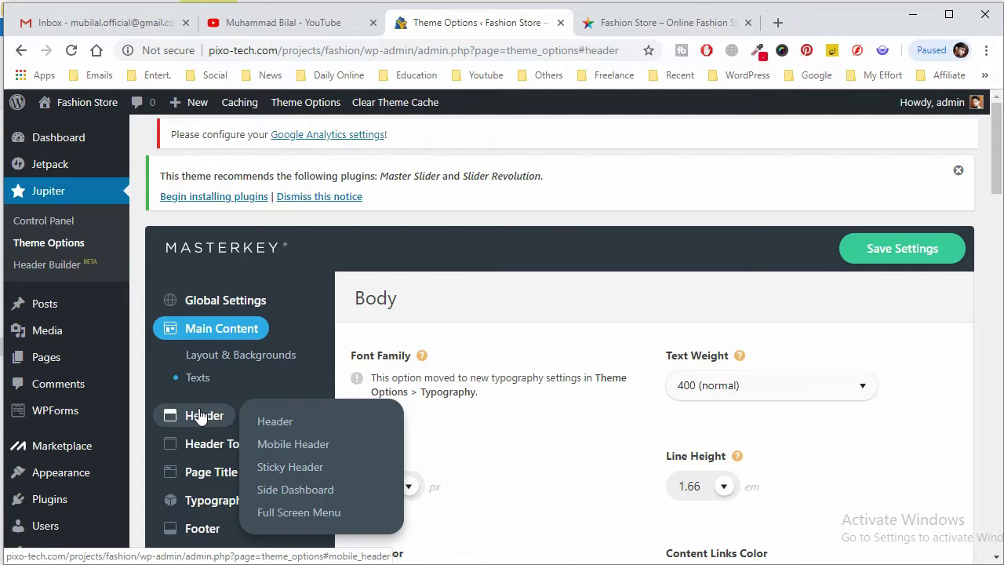
pyautogui.click(198, 414)
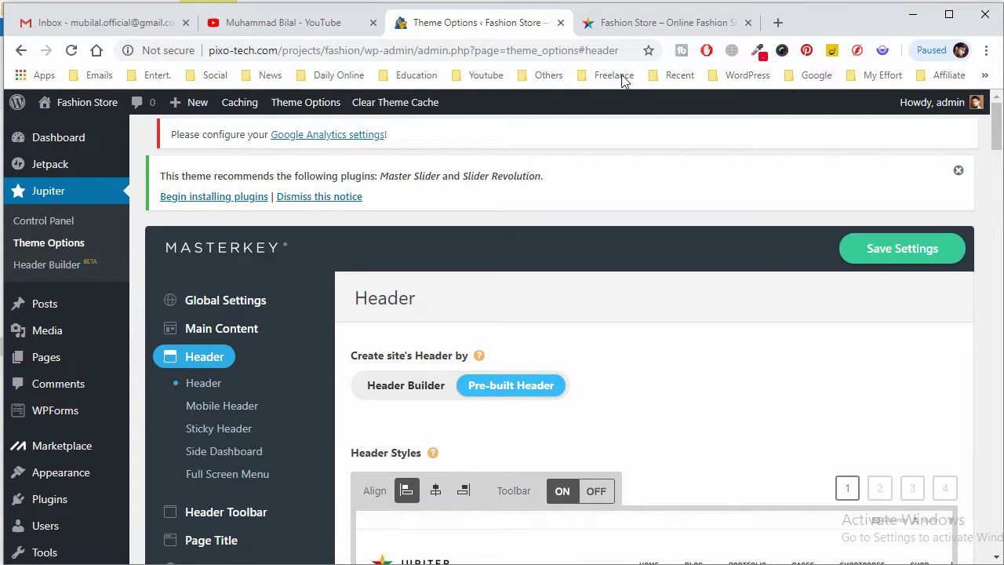
pyautogui.click(652, 22)
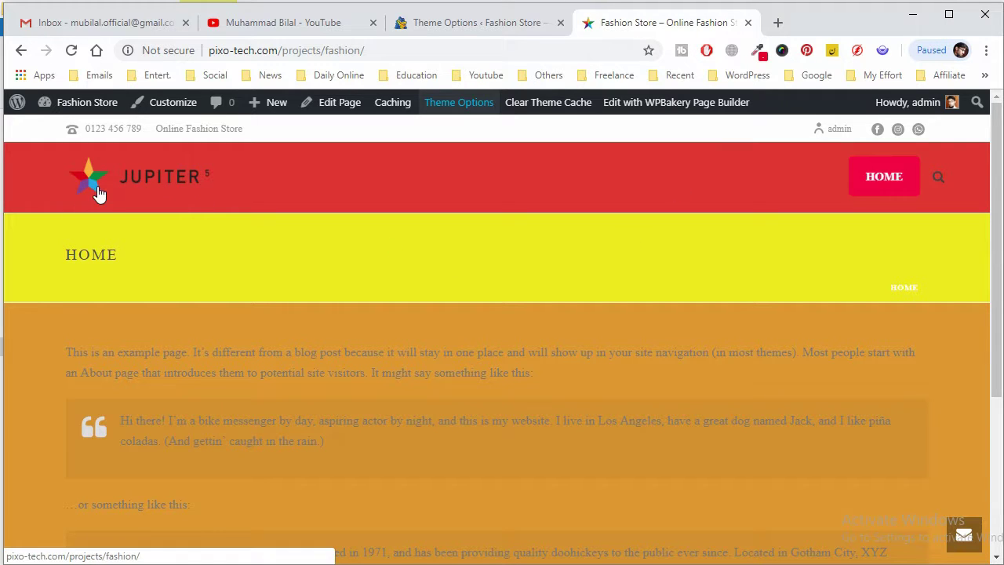
pyautogui.moveTo(927, 195)
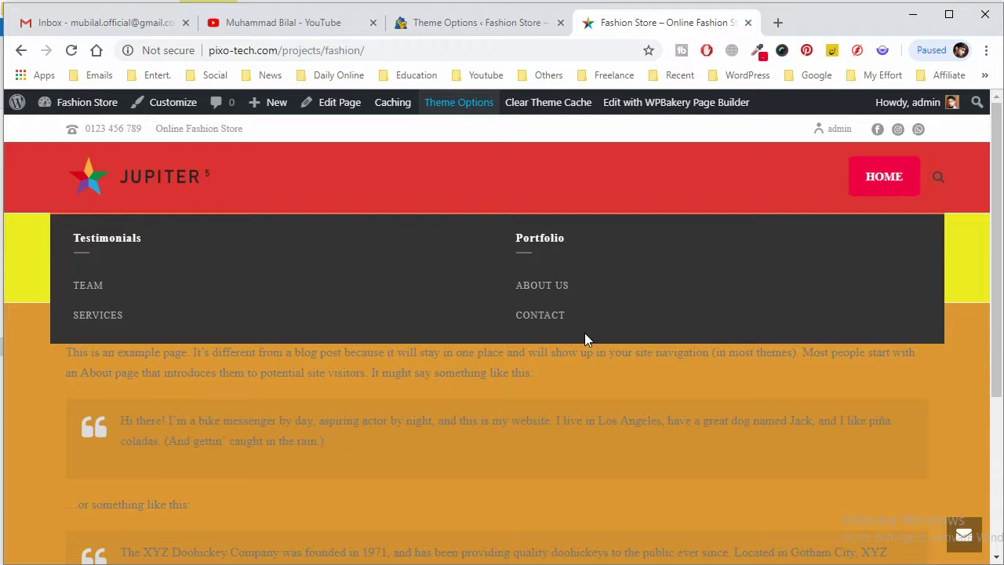
pyautogui.click(940, 180)
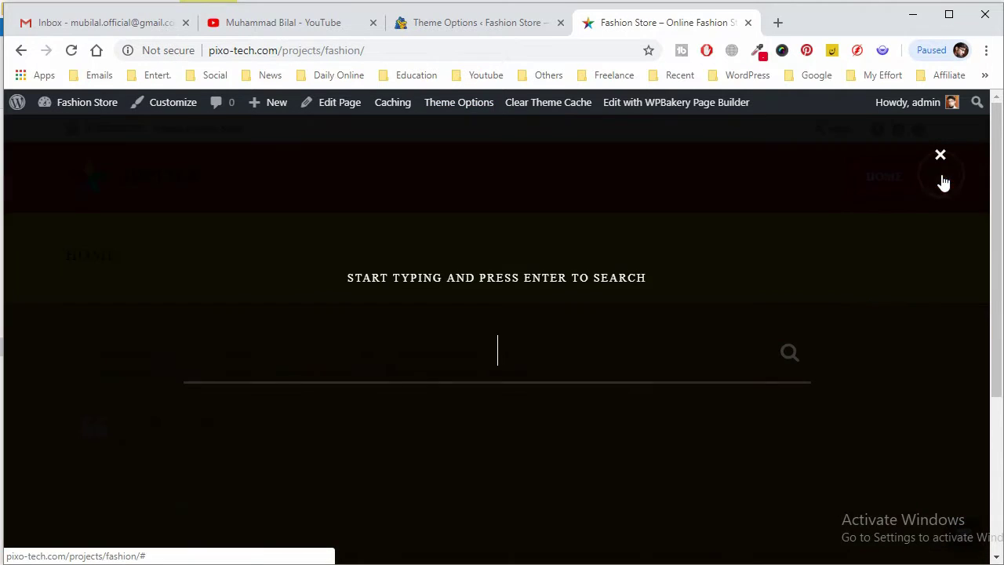
pyautogui.click(940, 156)
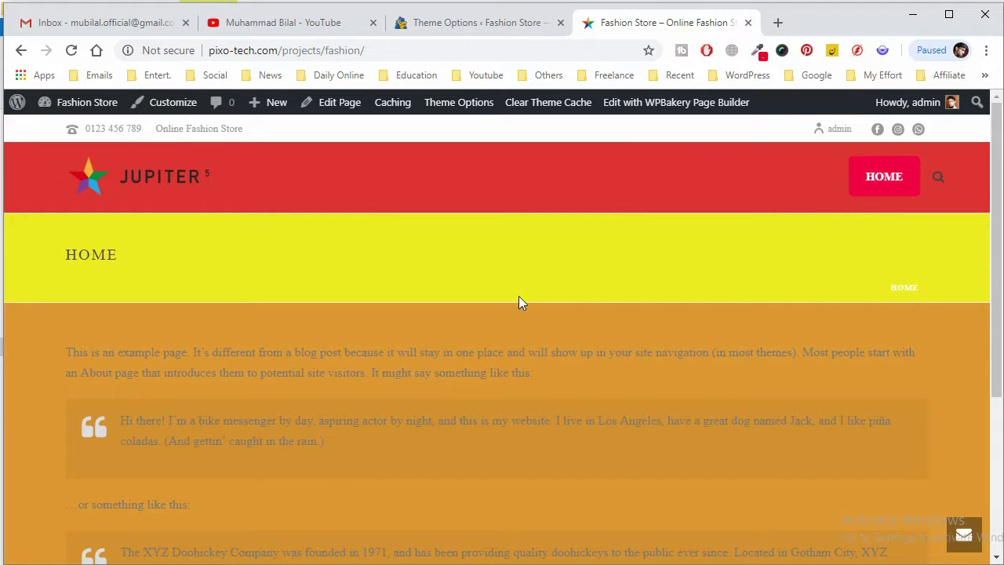
# - Open the Appearance Menus page in a separate browser tab placed before the Theme Options tab
pyautogui.click(476, 24)
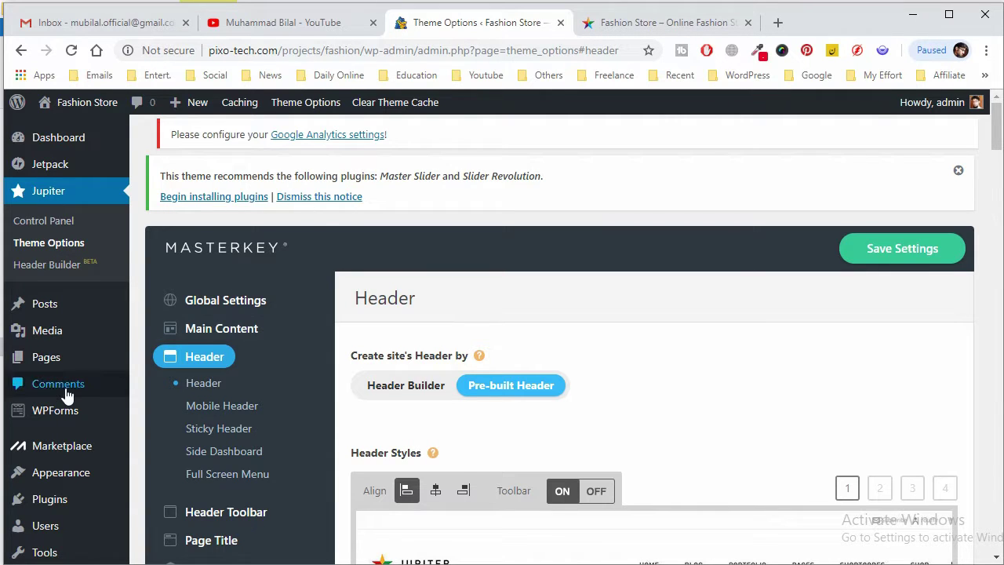
pyautogui.moveTo(93, 475)
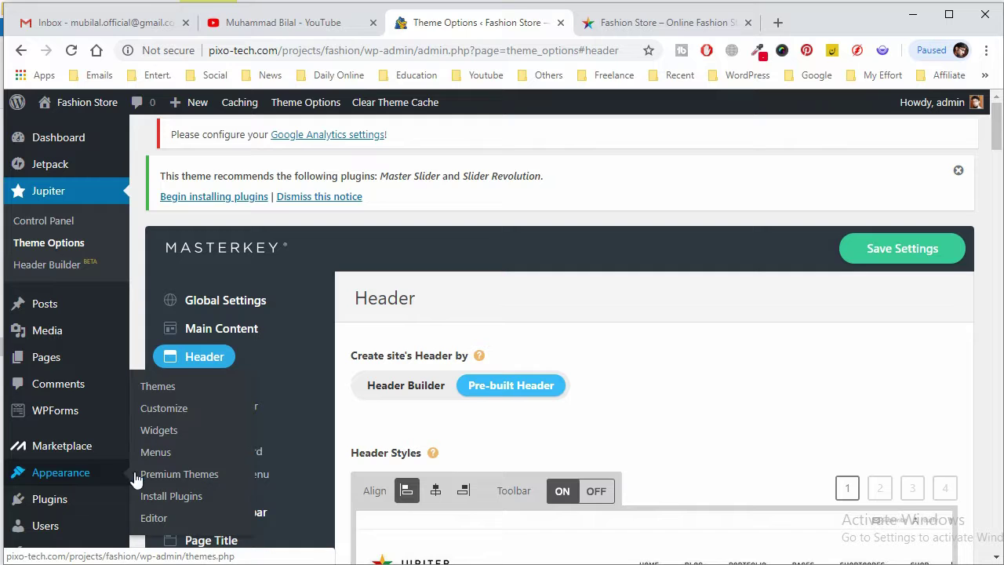
pyautogui.rightClick(156, 452)
pyautogui.click(251, 312)
pyautogui.moveTo(547, 29); pyautogui.dragTo(415, 16)
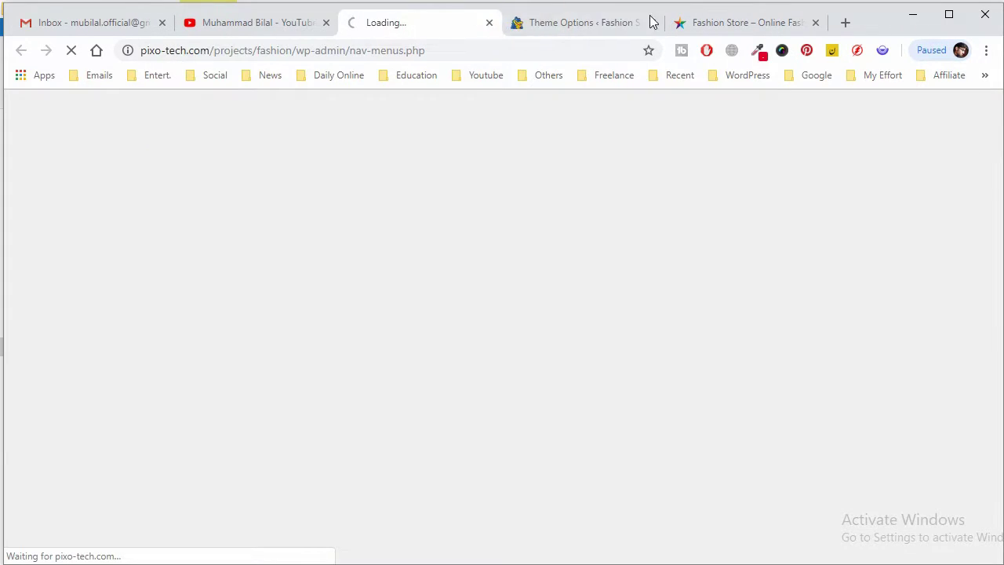
pyautogui.click(704, 27)
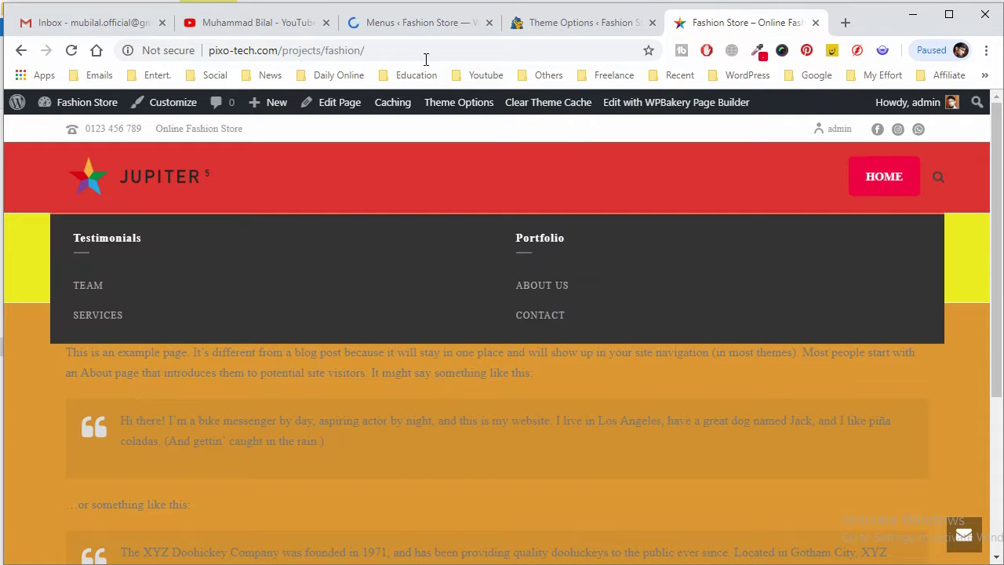
pyautogui.click(405, 26)
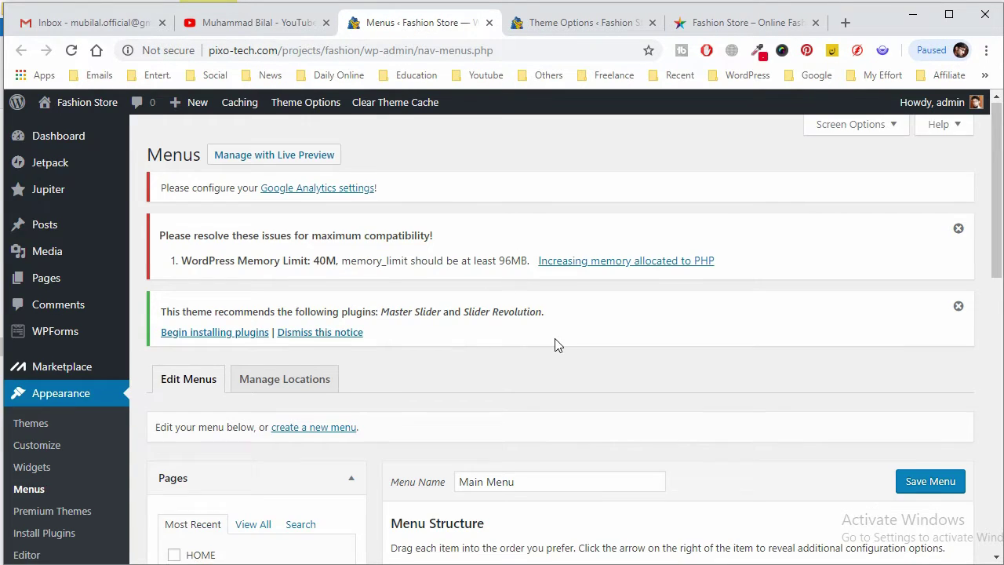
# - Turn off the mega menu option for the Home item in Main Menu and collapse the item
pyautogui.scroll(-5, 556, 343)
pyautogui.click(711, 201)
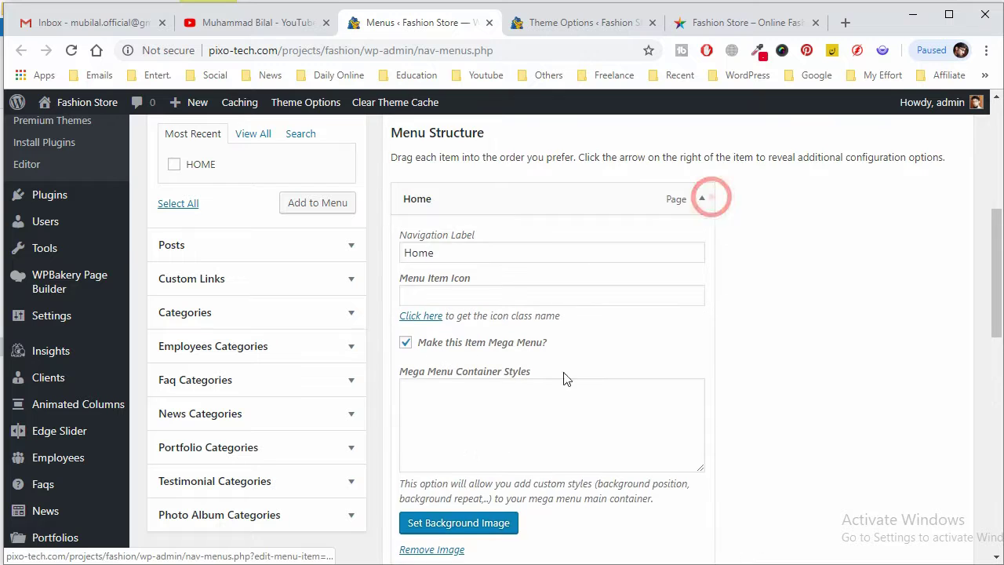
pyautogui.click(440, 344)
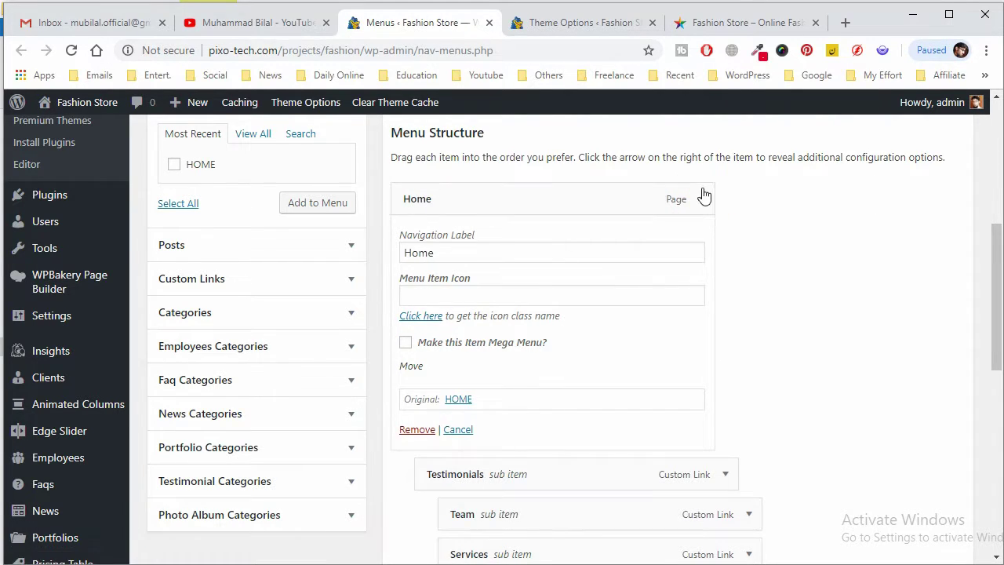
pyautogui.click(702, 199)
# - Rearrange Main Menu into top-level items Home, About Us, Team, Services, Testimonials, Portfolio and Contact, and save it
pyautogui.moveTo(449, 260); pyautogui.dragTo(527, 349)
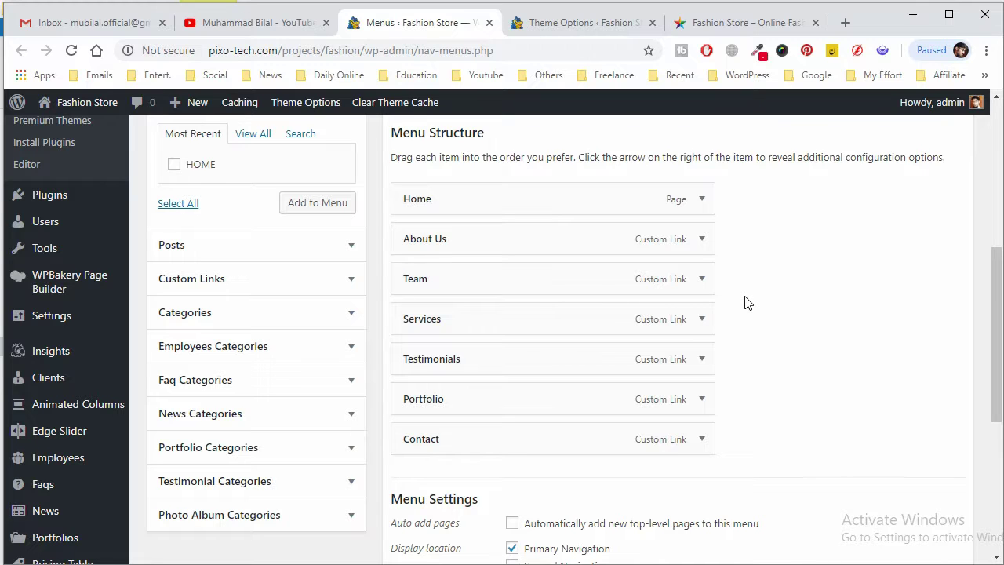
pyautogui.scroll(-4, 752, 298)
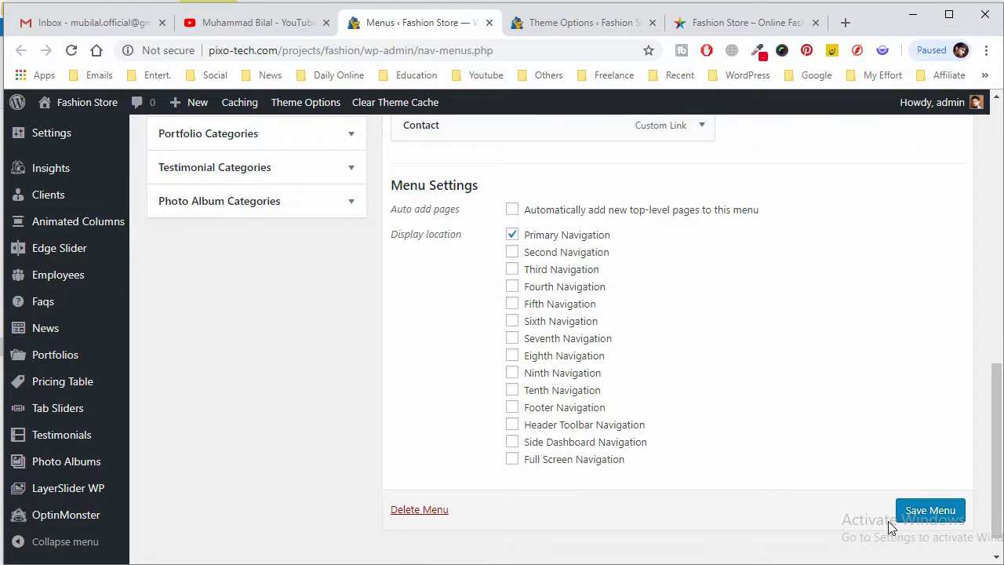
pyautogui.click(925, 511)
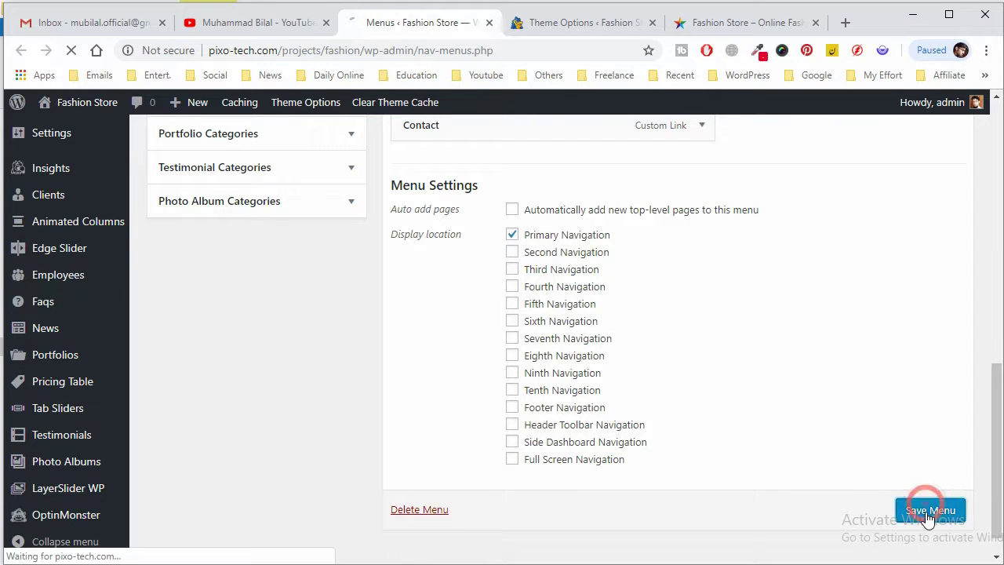
# - Reload the live Fashion Store site to apply the saved menu structure
pyautogui.click(552, 33)
pyautogui.click(684, 24)
pyautogui.rightClick(737, 17)
pyautogui.click(740, 66)
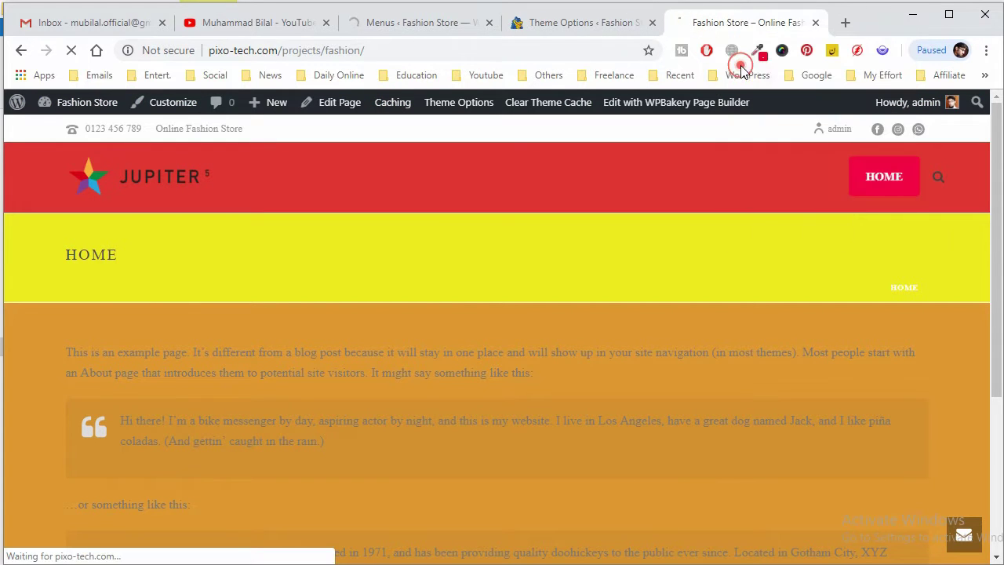
# - Examine the Header theme options, from the header styles to the secondary menu, logo and navigation settings
pyautogui.click(410, 23)
pyautogui.click(538, 22)
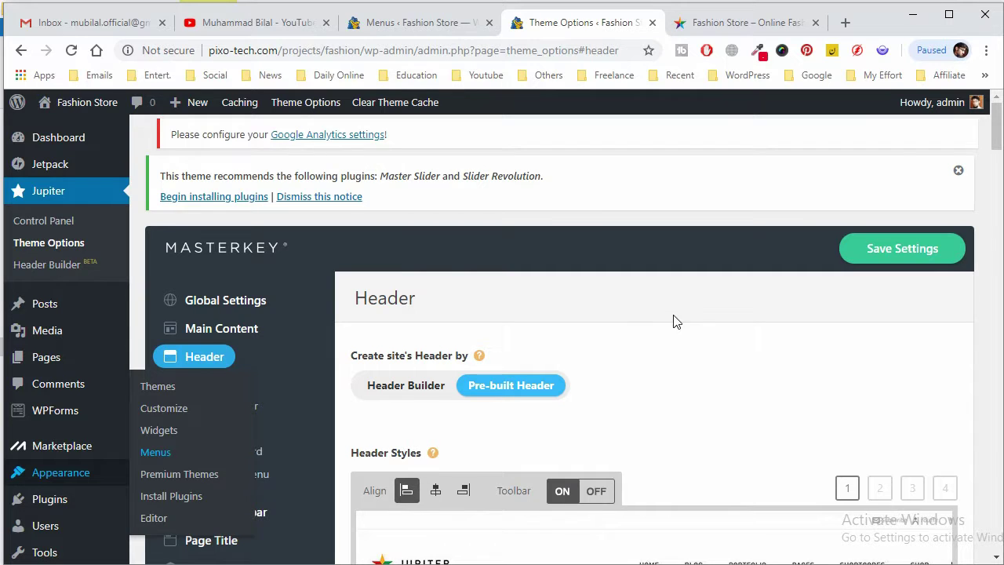
pyautogui.scroll(-10, 655, 309)
pyautogui.scroll(10, 657, 308)
pyautogui.scroll(-4, 581, 307)
pyautogui.scroll(-3, 580, 308)
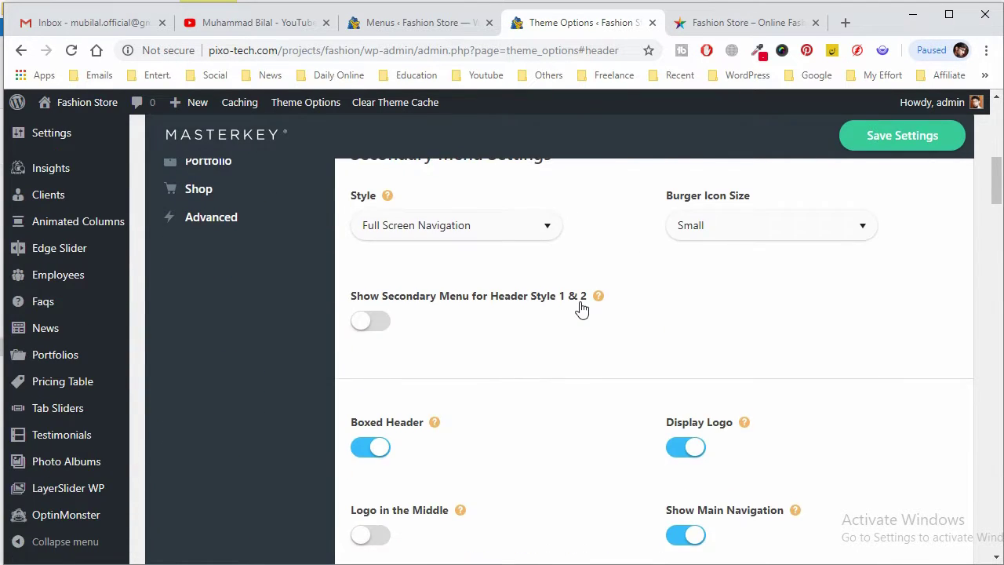
pyautogui.scroll(7, 580, 308)
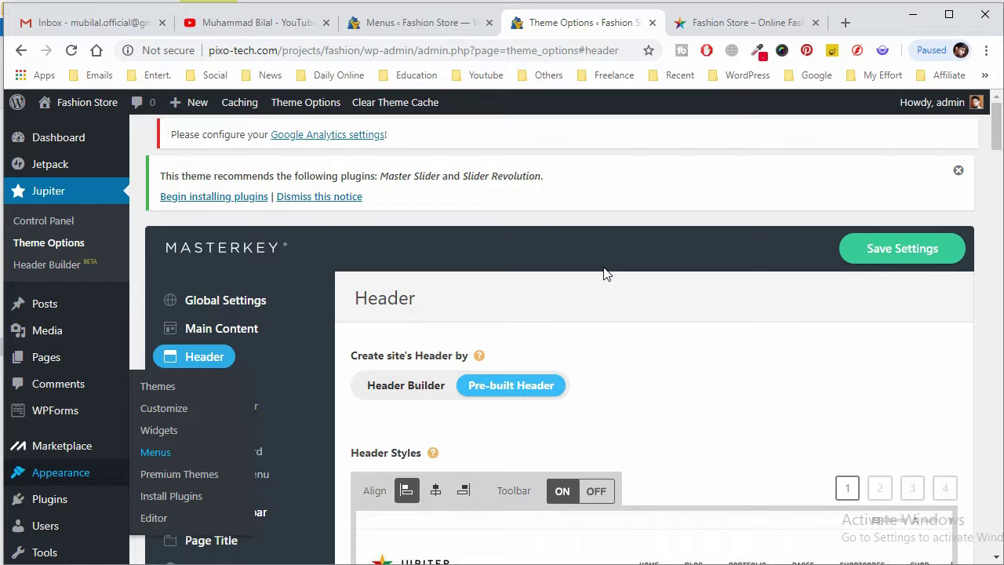
pyautogui.scroll(-2, 559, 276)
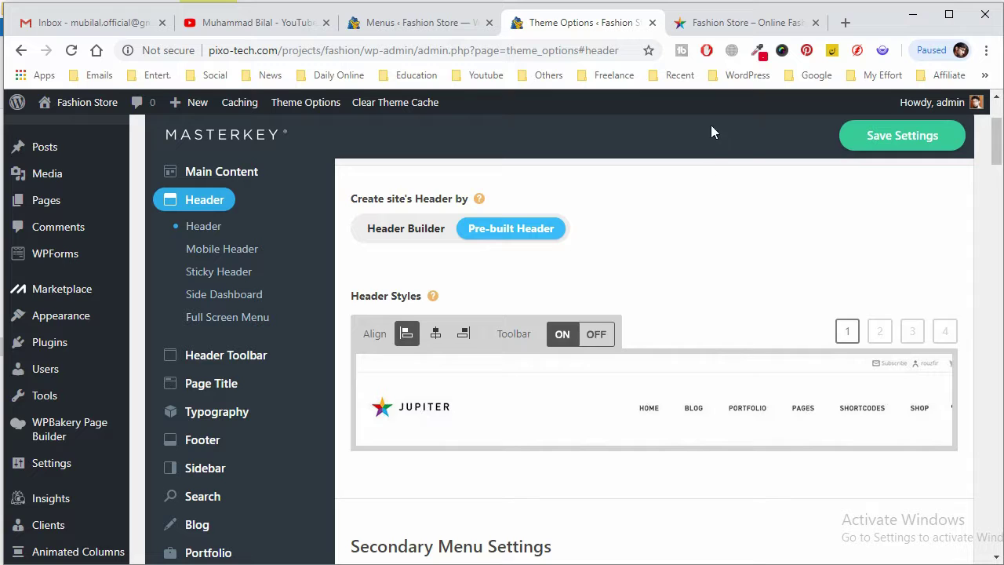
# - Compare the live site's header and menu with the pre-built header style preview in the theme options
pyautogui.click(730, 23)
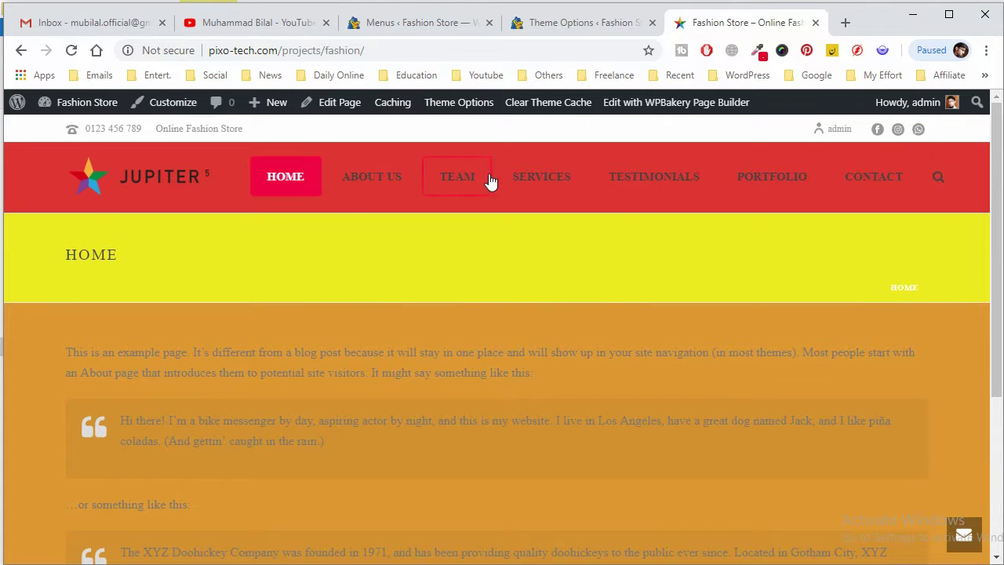
pyautogui.click(543, 31)
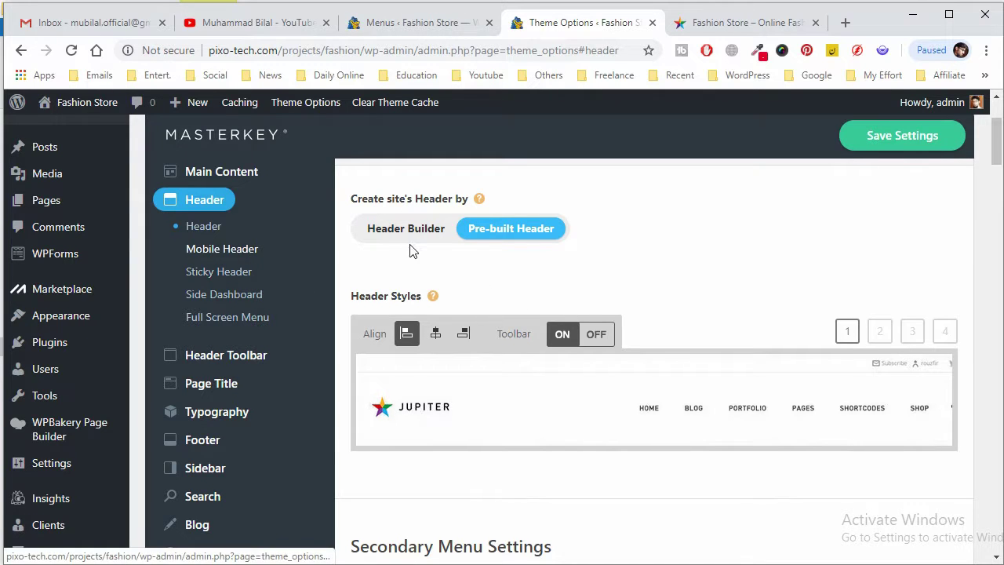
pyautogui.scroll(2, 573, 259)
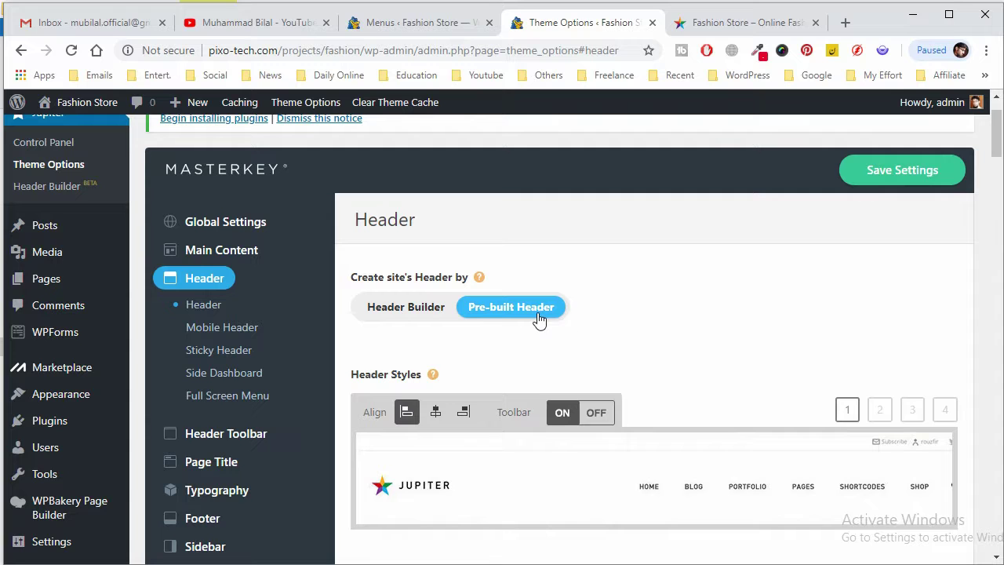
pyautogui.scroll(-2, 625, 354)
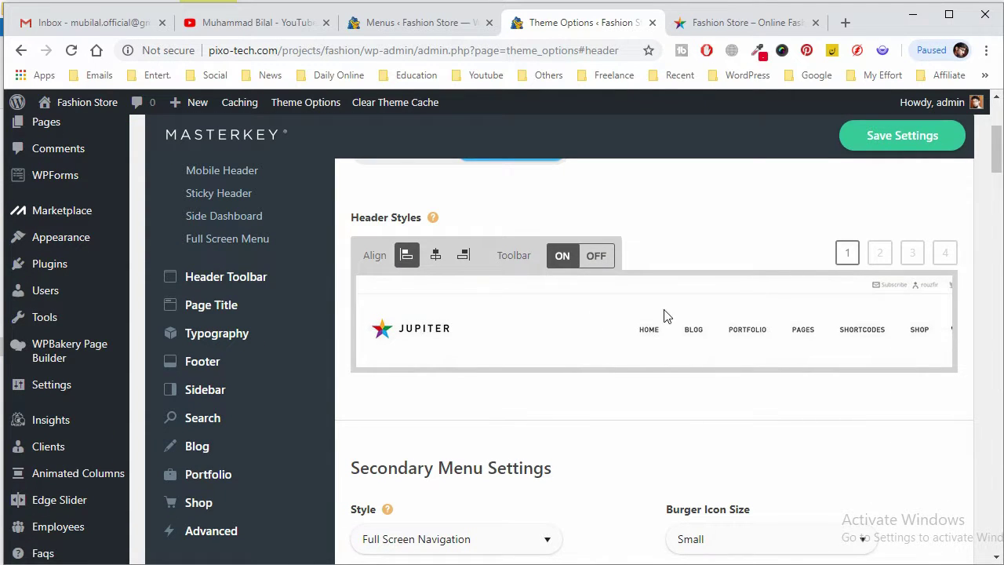
# - Set the Toolbar option to OFF in Header Styles and check the toolbar strip above the live site's header
pyautogui.click(599, 257)
pyautogui.click(602, 257)
pyautogui.doubleClick(602, 258)
pyautogui.click(737, 23)
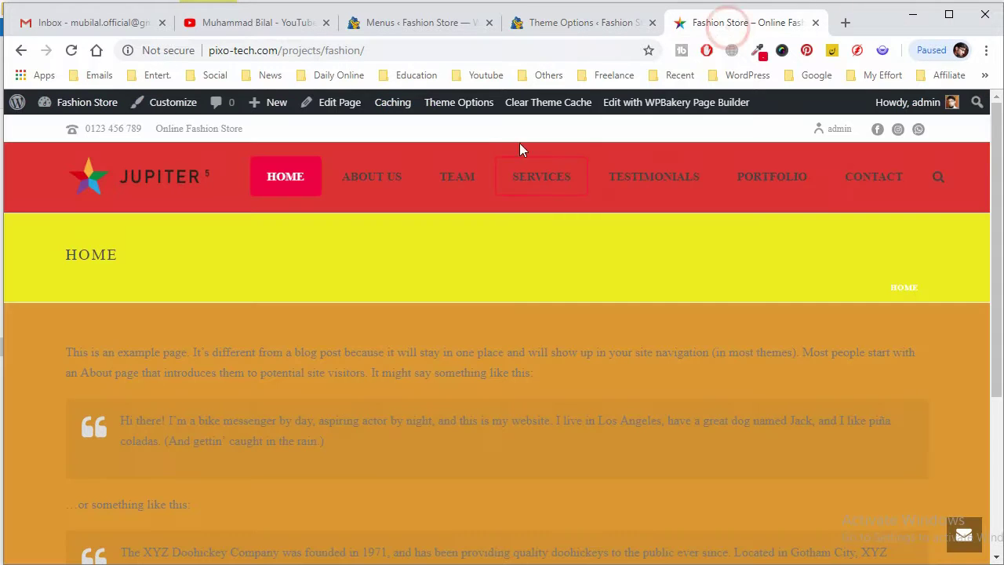
pyautogui.tripleClick(169, 127)
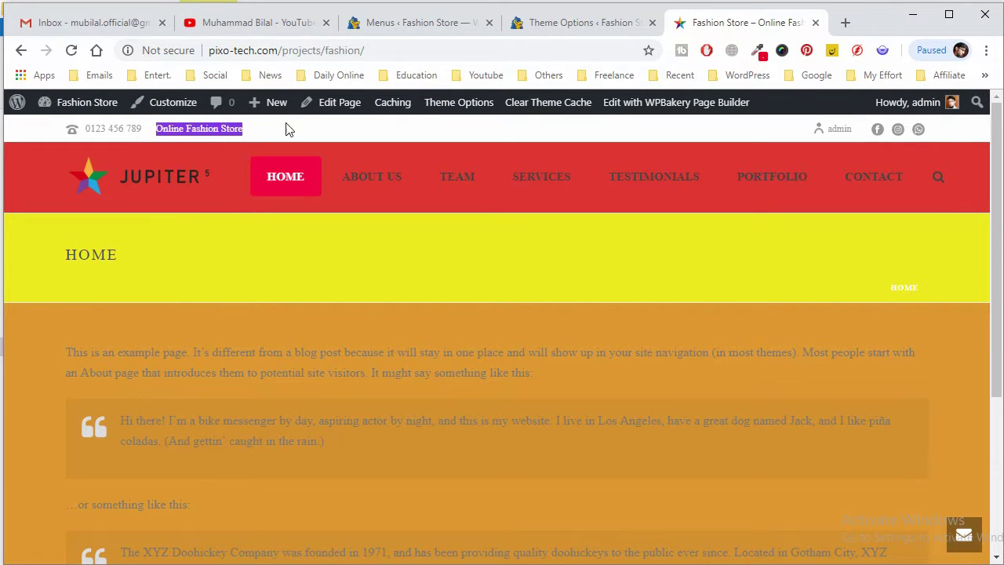
# - Set the Toolbar option to OFF in Header Styles and open the Header Toolbar settings
pyautogui.click(596, 22)
pyautogui.click(602, 264)
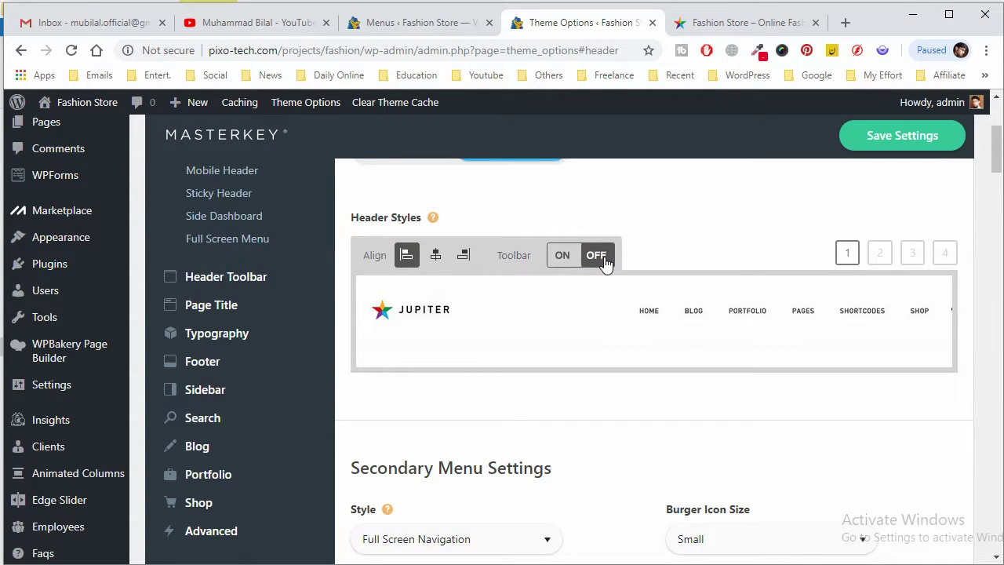
pyautogui.scroll(1, 600, 260)
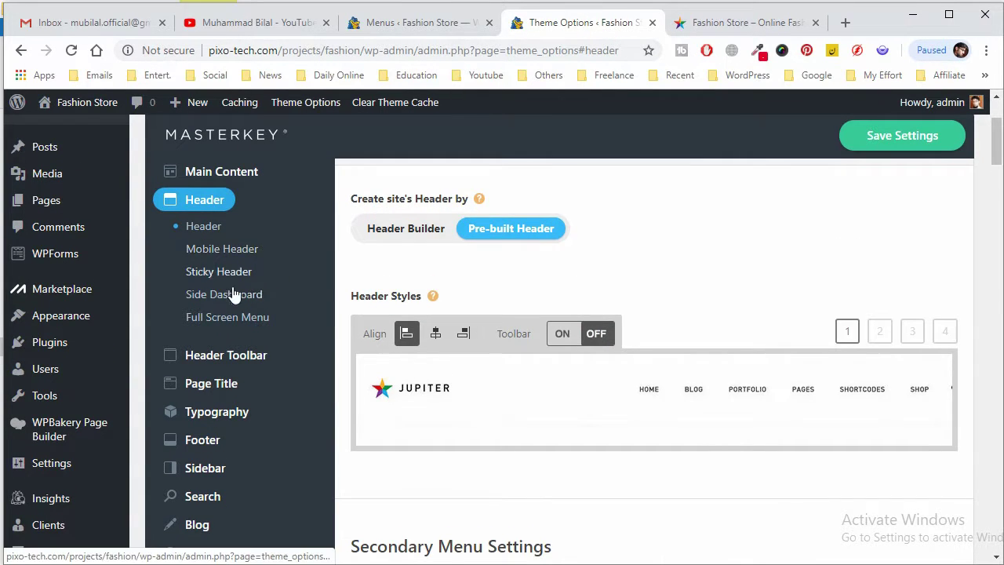
pyautogui.click(236, 367)
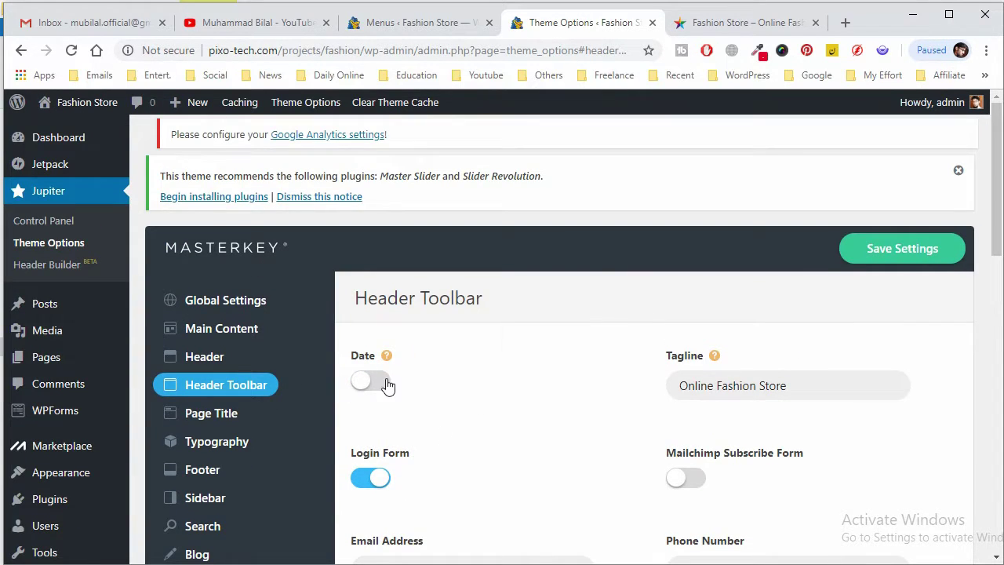
# - Try the Date toggle in Header Toolbar, leaving it off, and compare the Tagline text with the live site's toolbar
pyautogui.click(370, 381)
pyautogui.click(371, 381)
pyautogui.moveTo(788, 385)
pyautogui.mouseDown()
pyautogui.moveTo(690, 384)
pyautogui.moveTo(772, 388)
pyautogui.mouseUp()
pyautogui.click(670, 381)
pyautogui.click(720, 22)
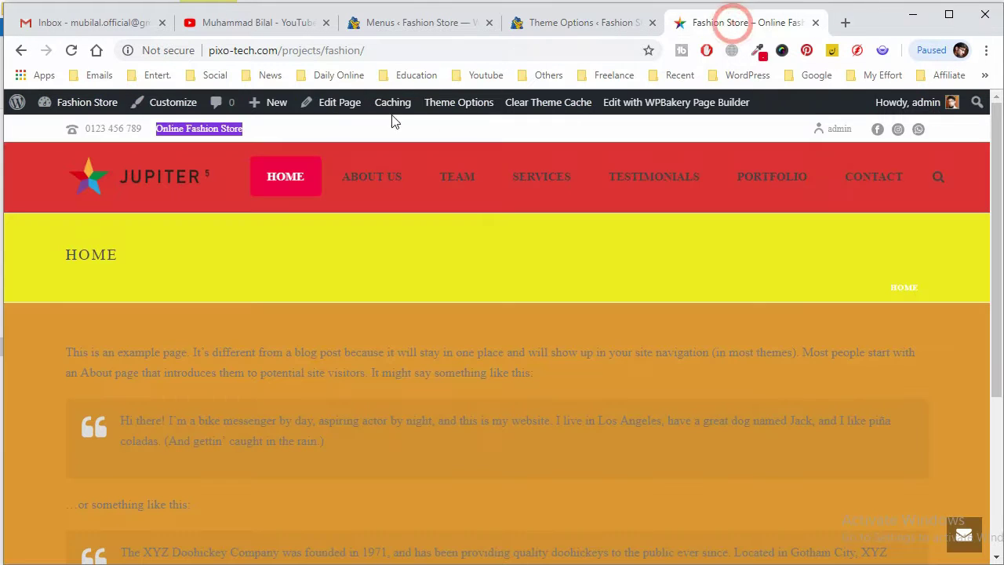
pyautogui.moveTo(243, 129); pyautogui.dragTo(170, 130)
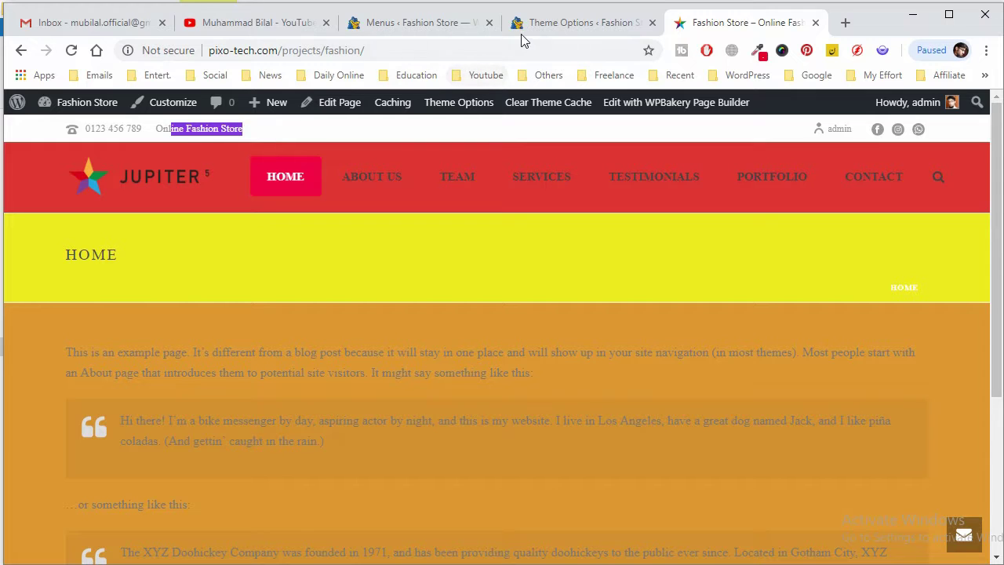
# - Set the Toolbar Background Color in the Header Toolbar's Container section to the yellow preset
pyautogui.click(541, 23)
pyautogui.scroll(-5, 573, 277)
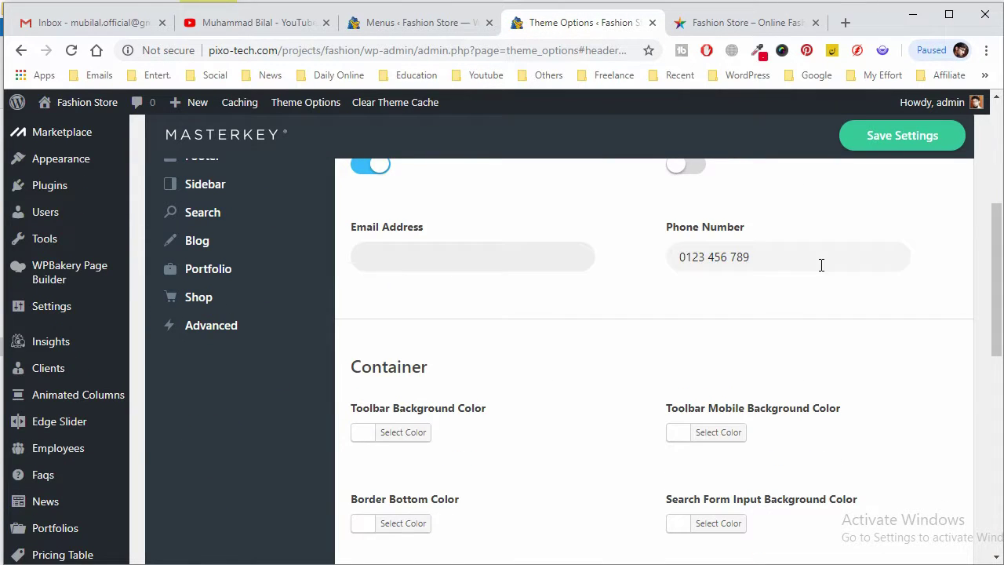
pyautogui.scroll(-1, 402, 425)
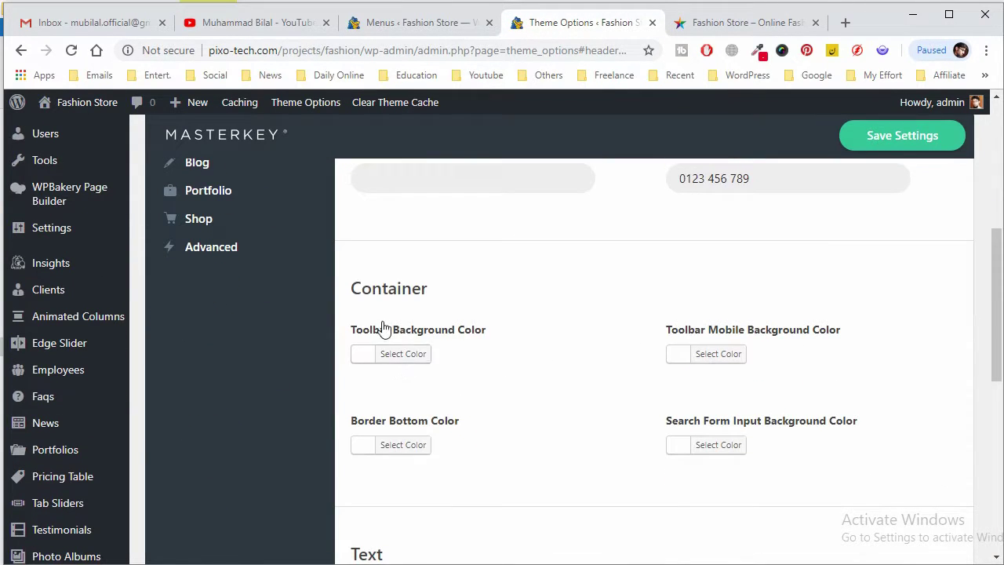
pyautogui.click(396, 357)
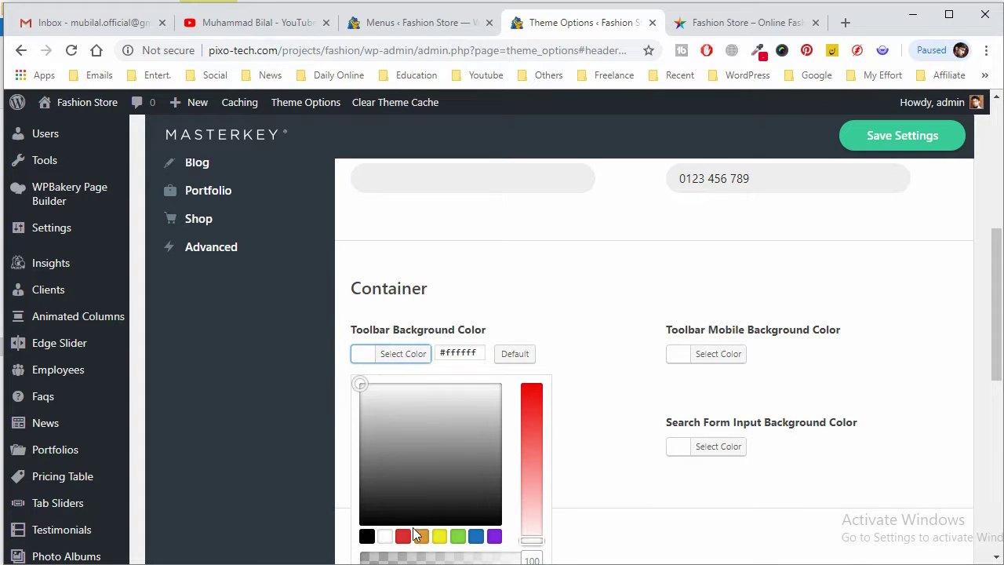
pyautogui.click(438, 536)
pyautogui.click(587, 337)
# - Save the Header Toolbar settings after reviewing the text and social icon colors, and reload the live site
pyautogui.scroll(-3, 587, 337)
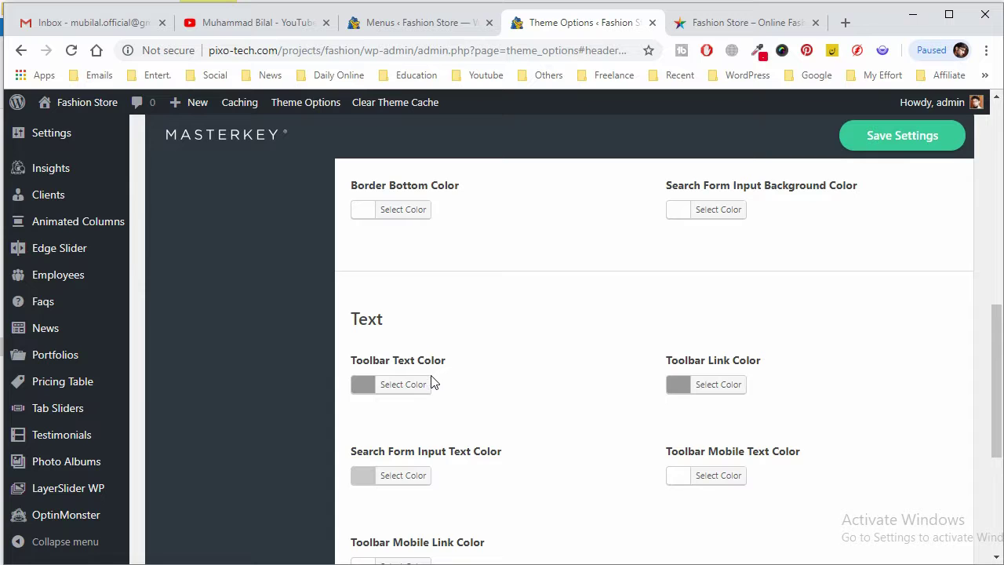
pyautogui.scroll(-4, 520, 381)
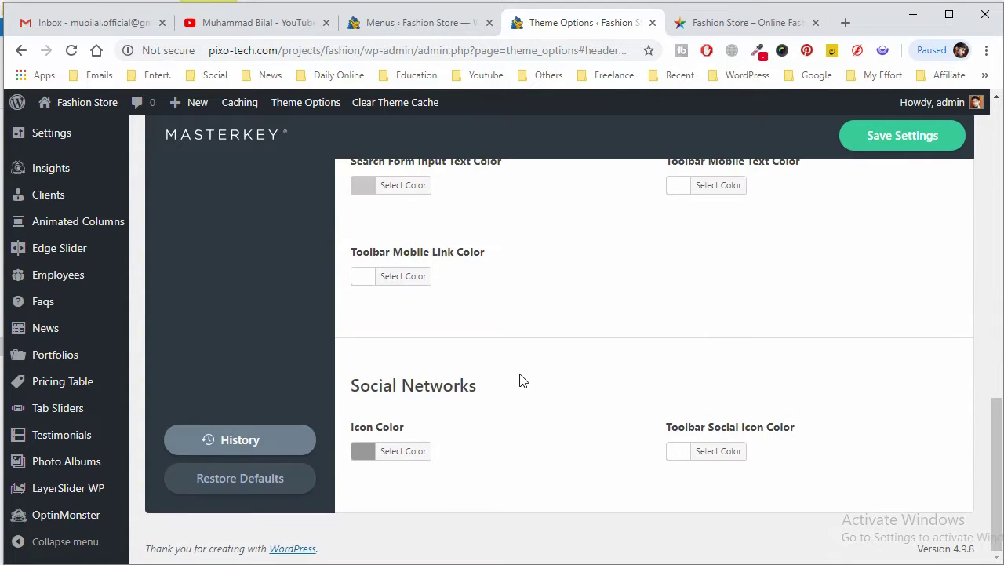
pyautogui.scroll(3, 779, 239)
pyautogui.click(862, 139)
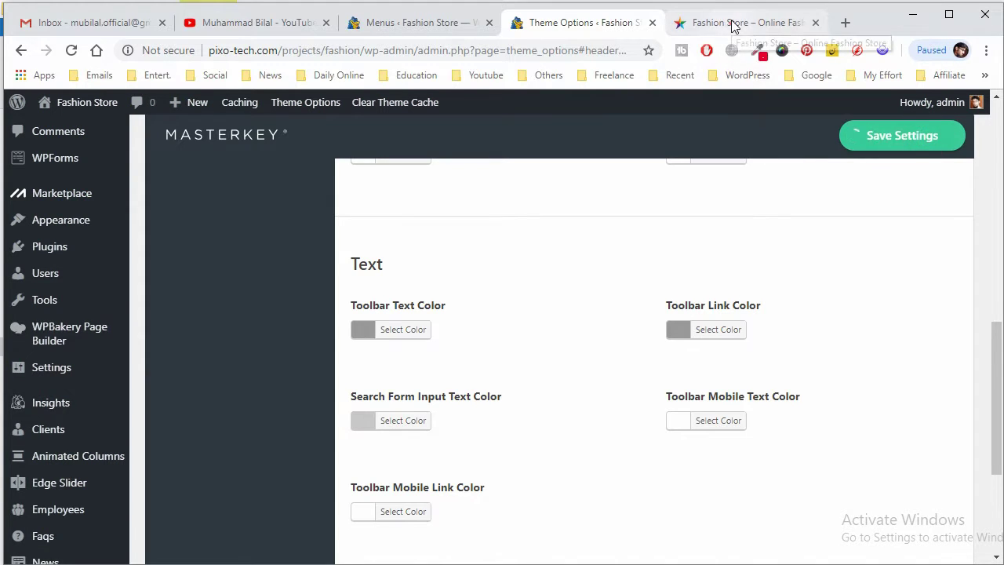
pyautogui.click(734, 26)
pyautogui.rightClick(733, 26)
pyautogui.click(756, 59)
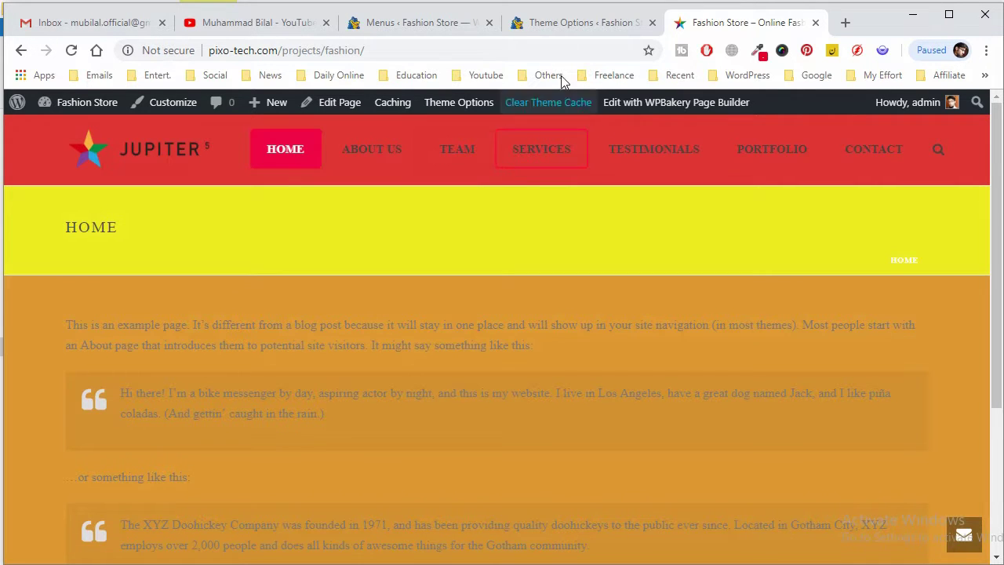
# - Return to the Header theme options and set Toolbar to OFF in Header Styles
pyautogui.click(573, 22)
pyautogui.scroll(3, 547, 237)
pyautogui.scroll(4, 546, 236)
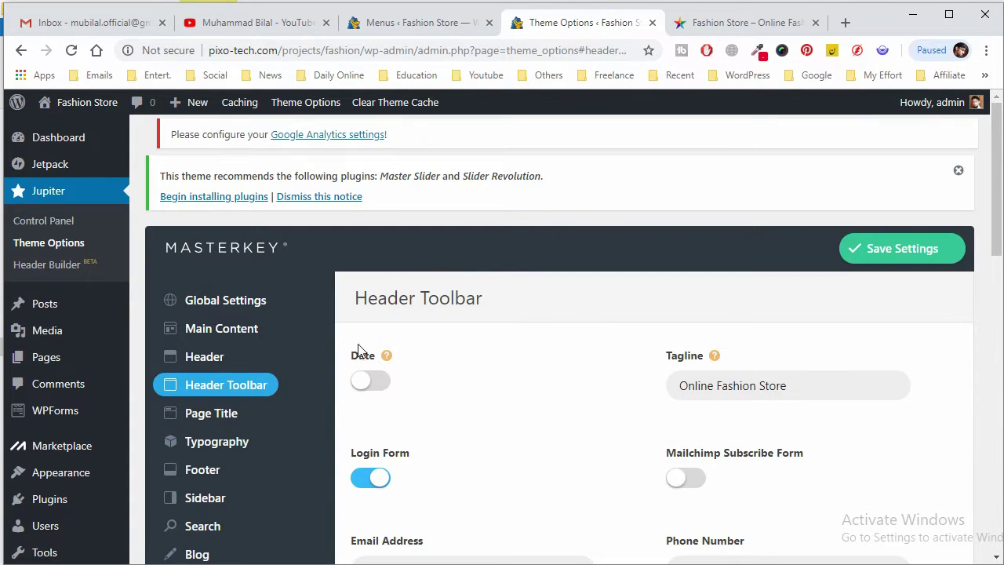
pyautogui.click(211, 365)
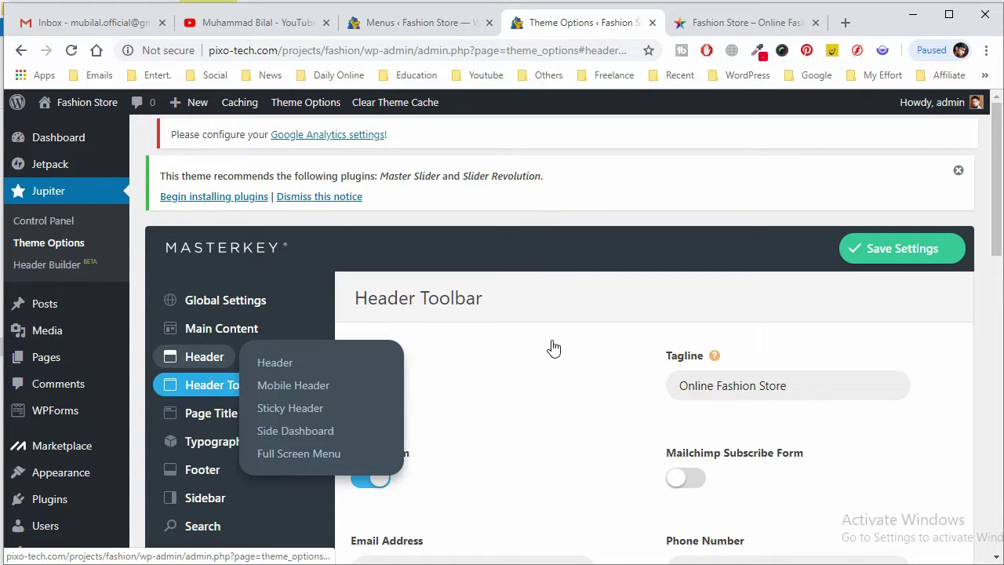
pyautogui.scroll(-3, 705, 431)
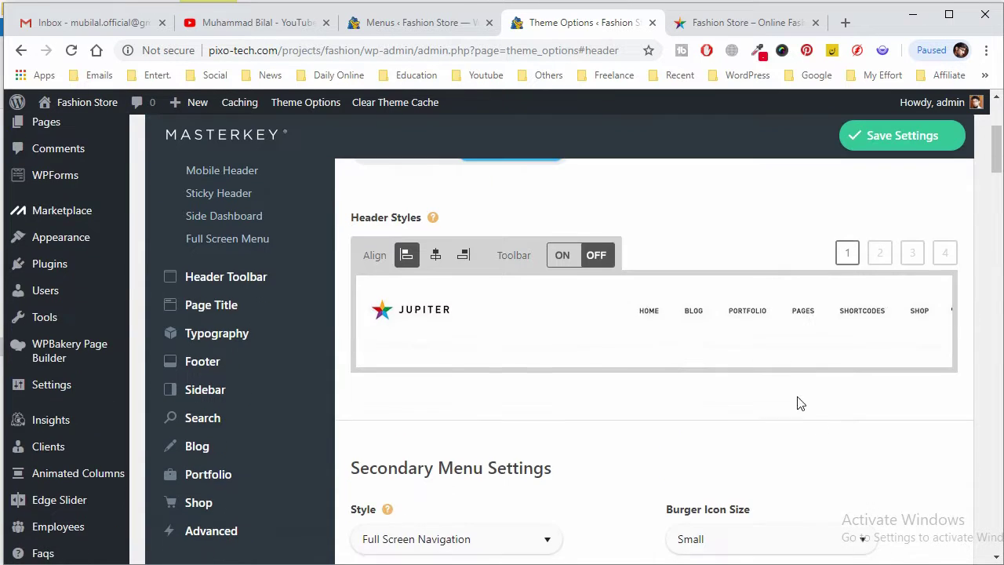
pyautogui.click(588, 254)
pyautogui.click(596, 255)
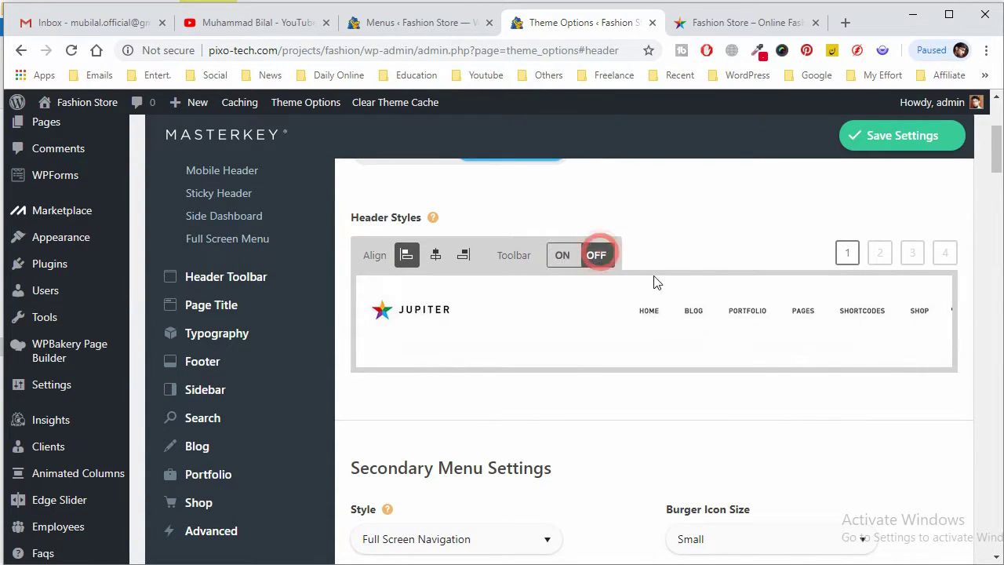
# - Preview the center and right alignments of header style 1 and return it to left alignment
pyautogui.click(437, 260)
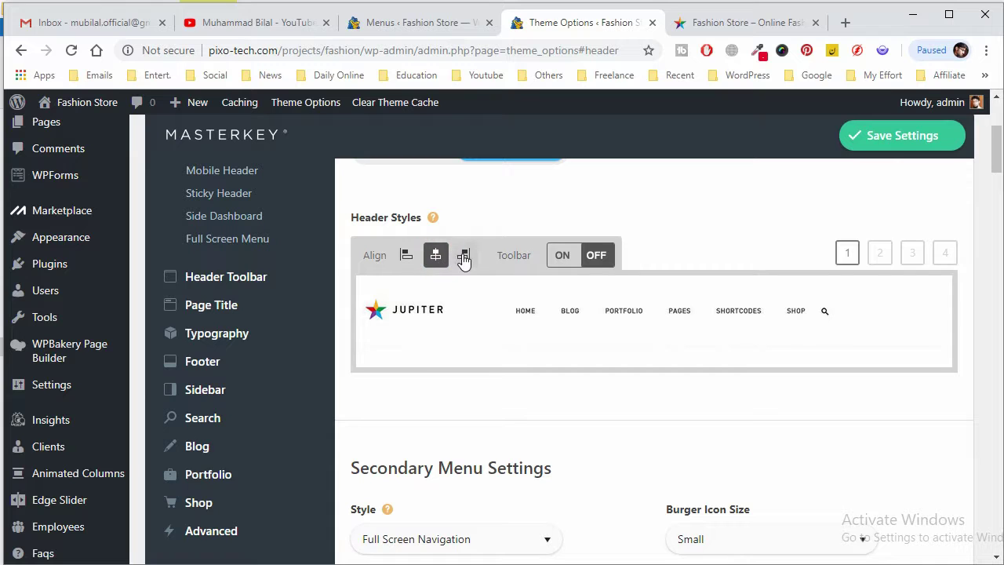
pyautogui.click(465, 257)
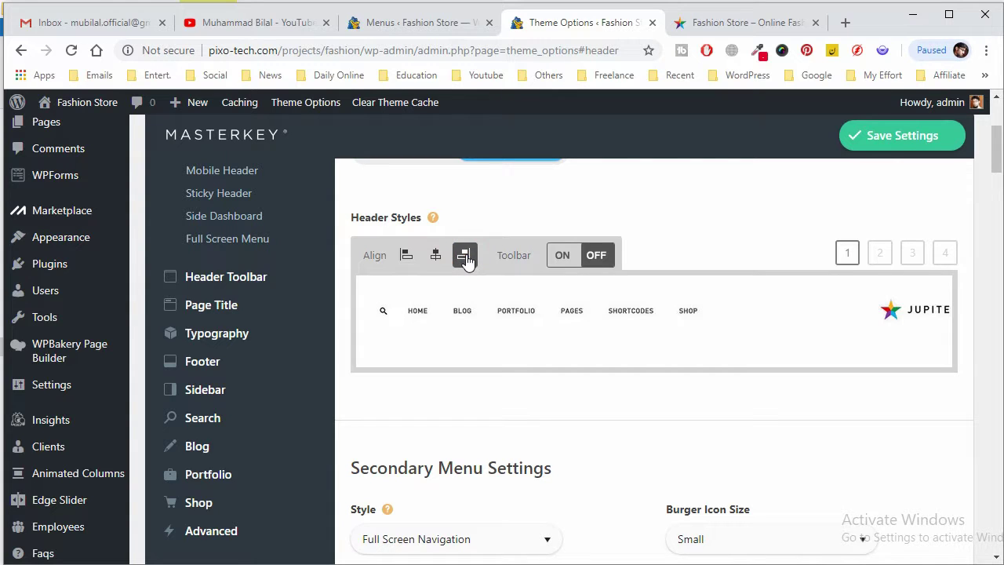
pyautogui.click(406, 257)
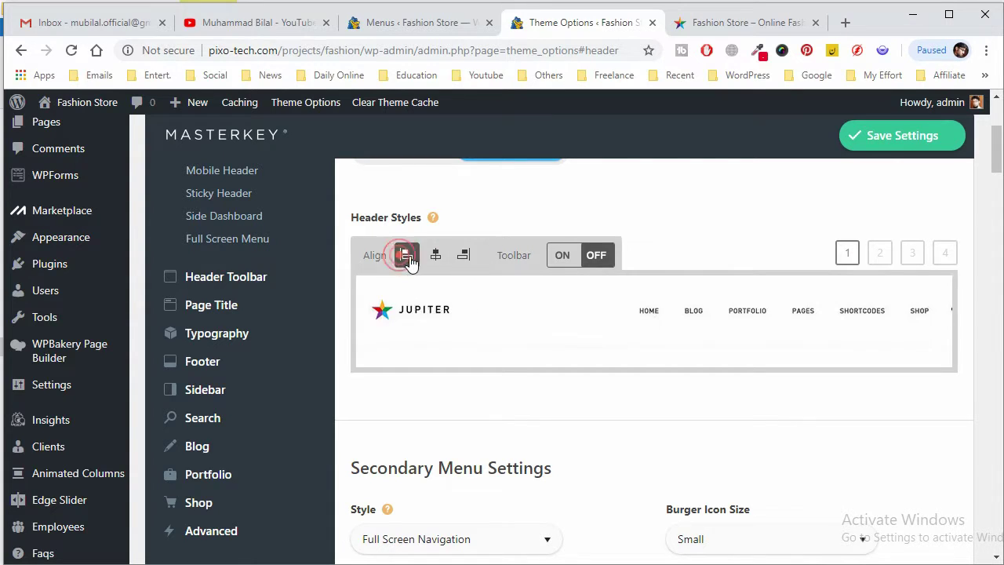
pyautogui.click(440, 255)
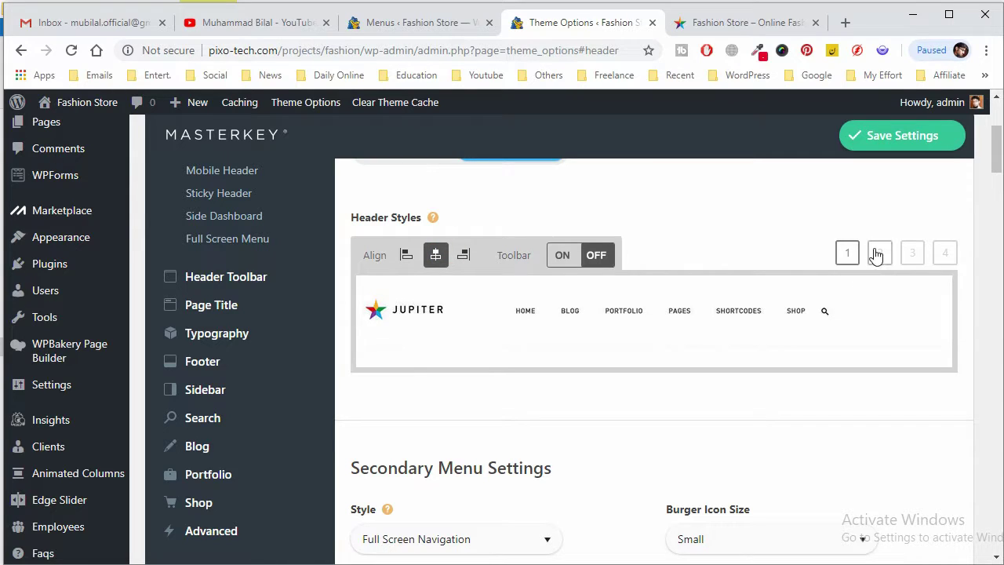
pyautogui.click(406, 255)
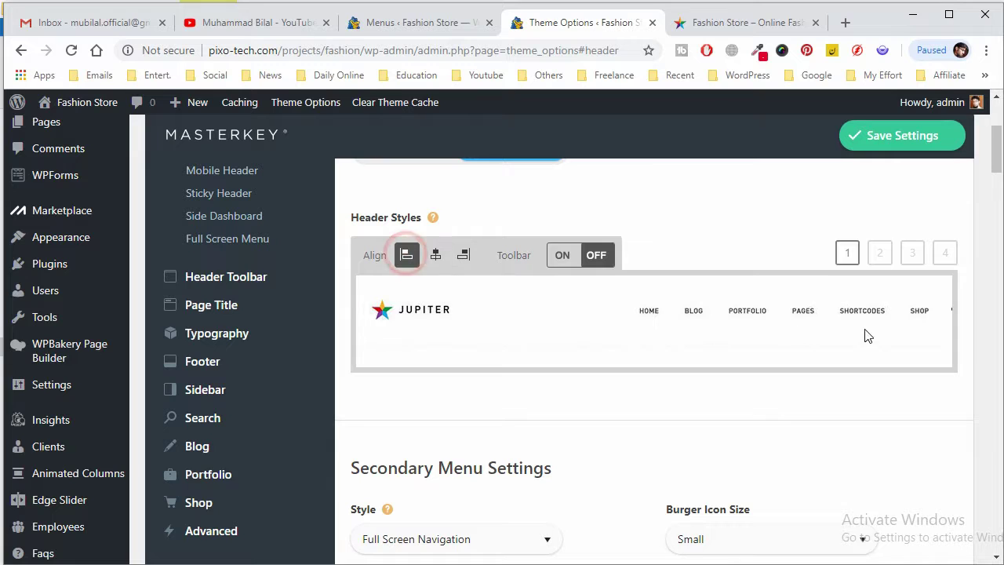
# - Preview pre-built header styles 2, 3 and 4
pyautogui.click(882, 258)
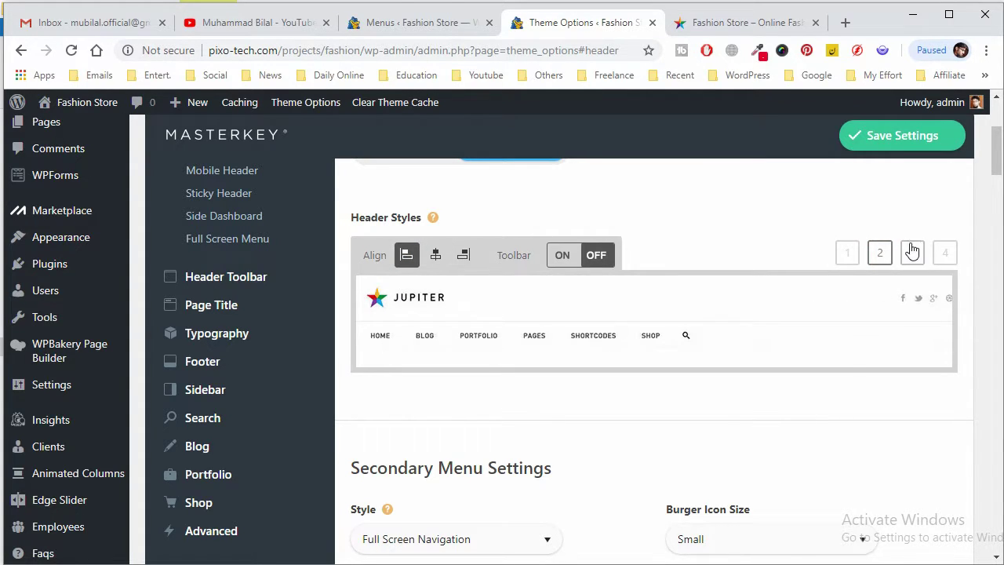
pyautogui.click(911, 250)
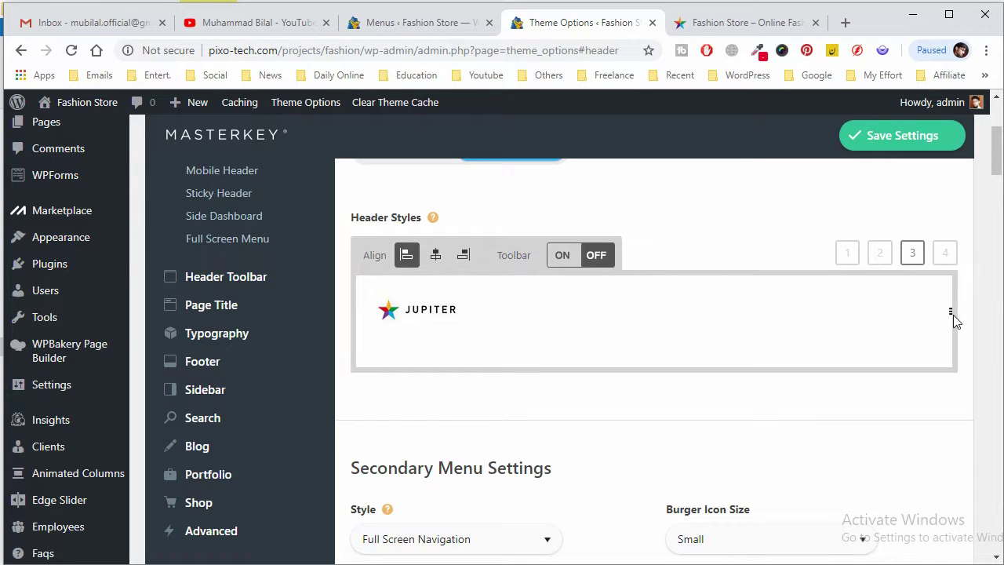
pyautogui.click(946, 252)
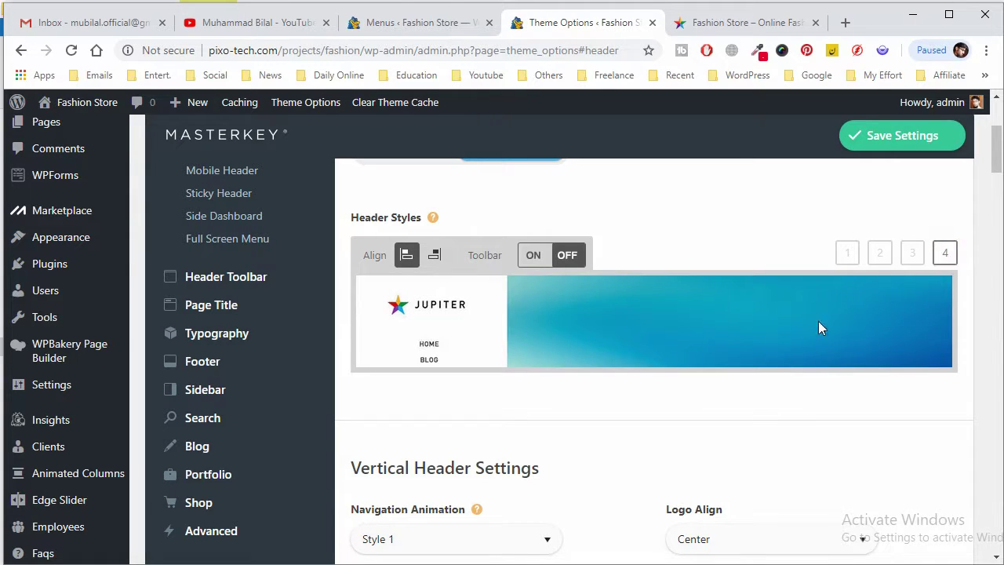
# - Apply header style 2 with saved settings and reload the live site to check the new header
pyautogui.click(879, 253)
pyautogui.click(924, 135)
pyautogui.click(733, 22)
pyautogui.rightClick(737, 22)
pyautogui.click(761, 56)
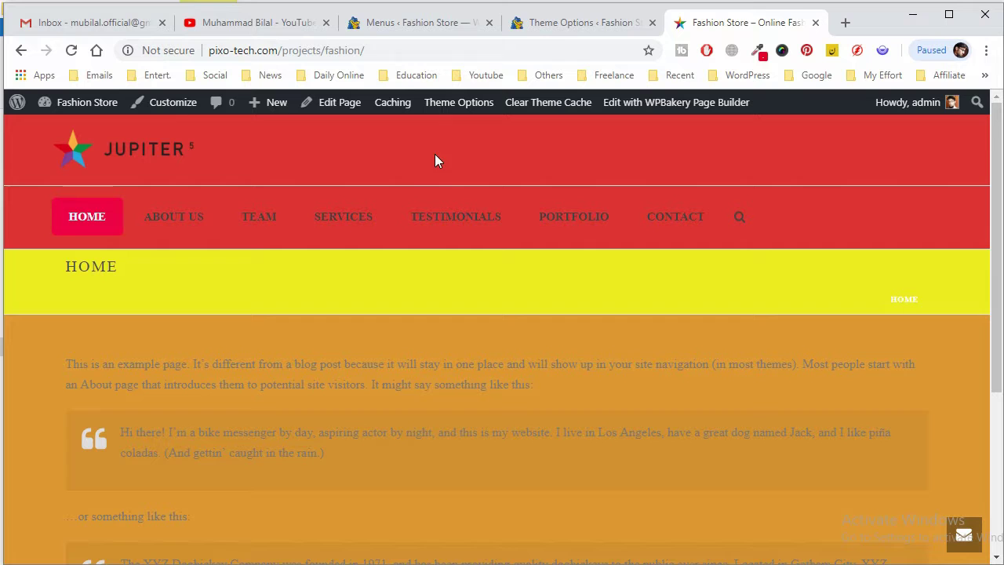
# - Examine the secondary menu, logo, navigation and Container height settings against the live site's header
pyautogui.click(572, 22)
pyautogui.scroll(-2, 648, 332)
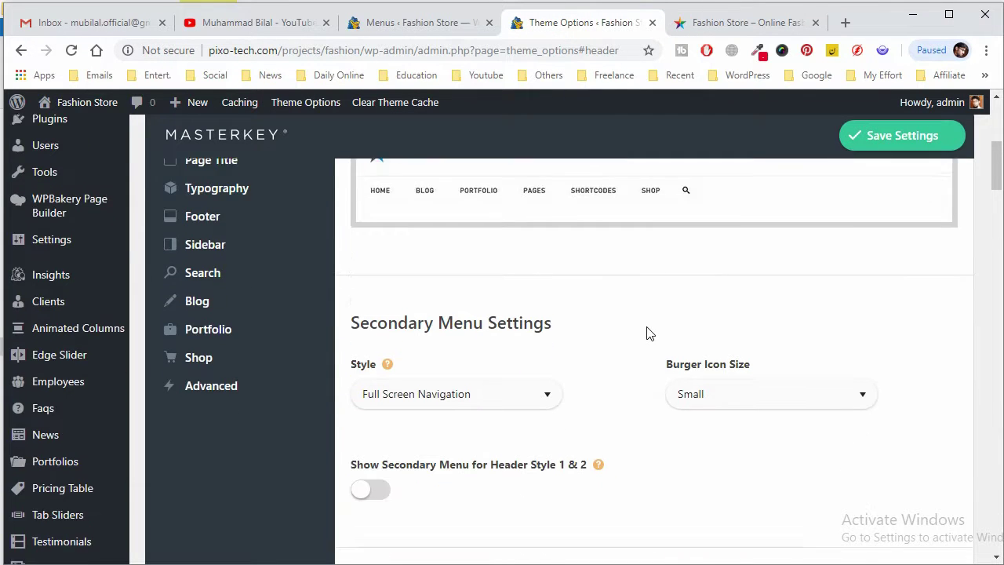
pyautogui.scroll(-1, 648, 332)
pyautogui.scroll(-4, 596, 260)
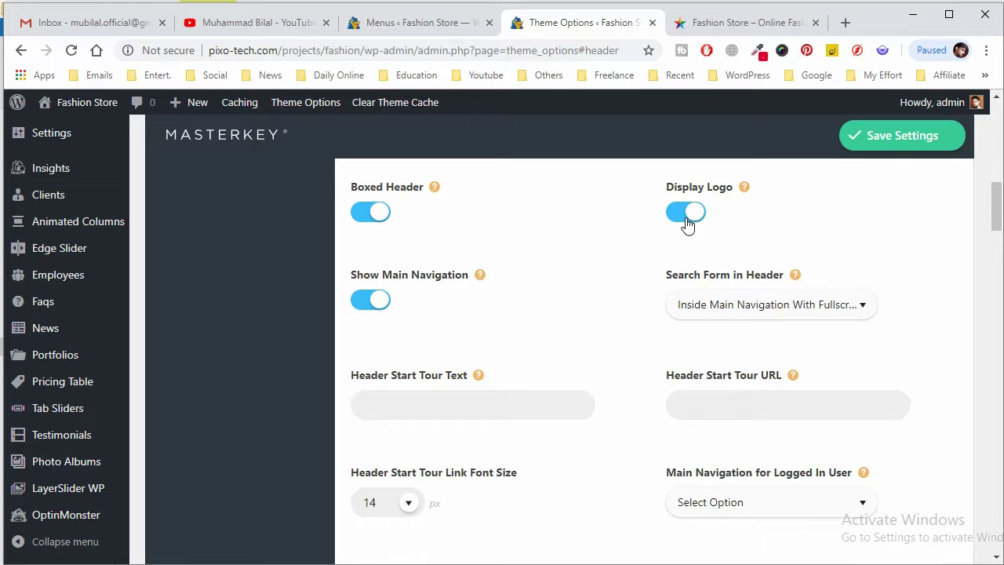
pyautogui.scroll(-1, 466, 323)
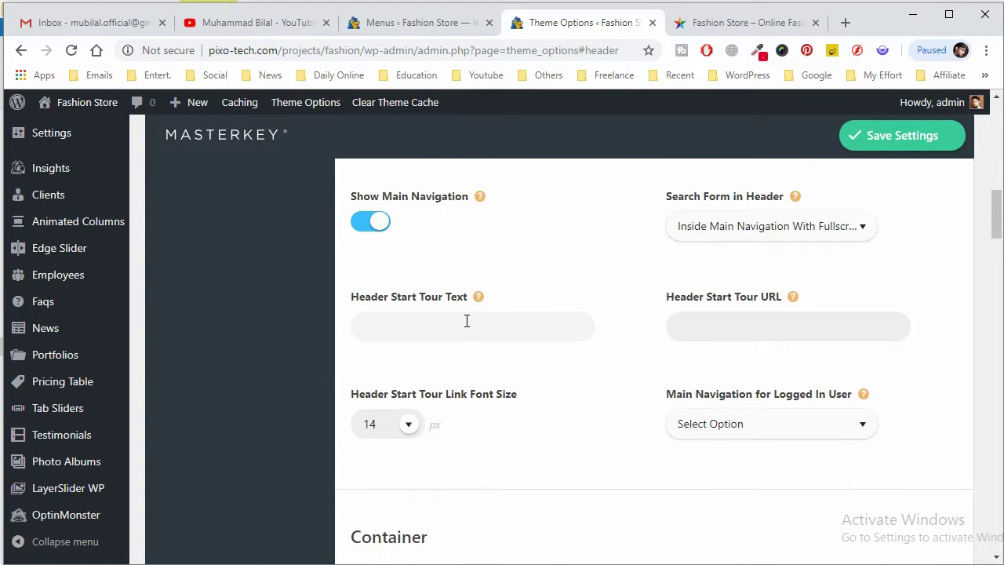
pyautogui.scroll(-4, 465, 320)
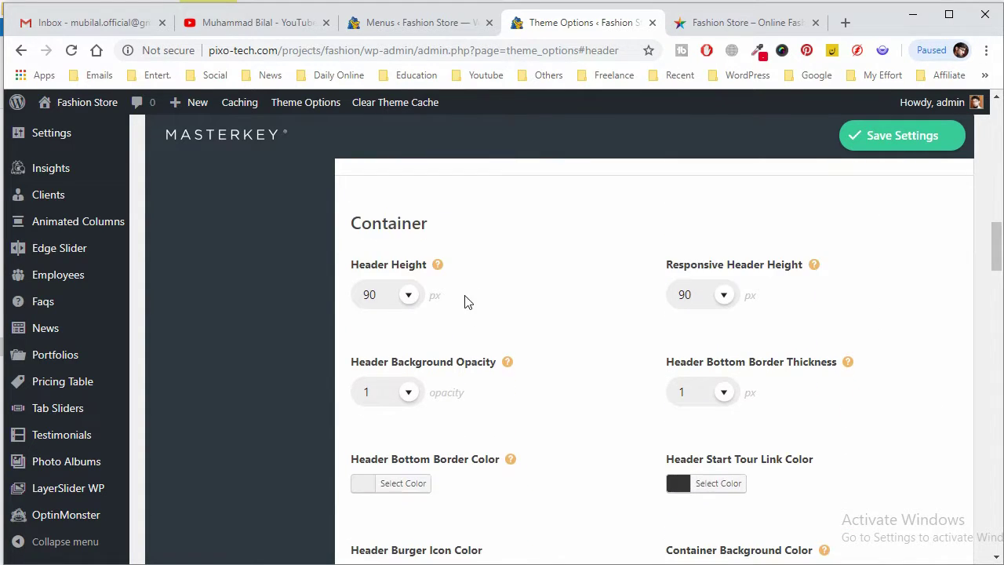
pyautogui.click(752, 22)
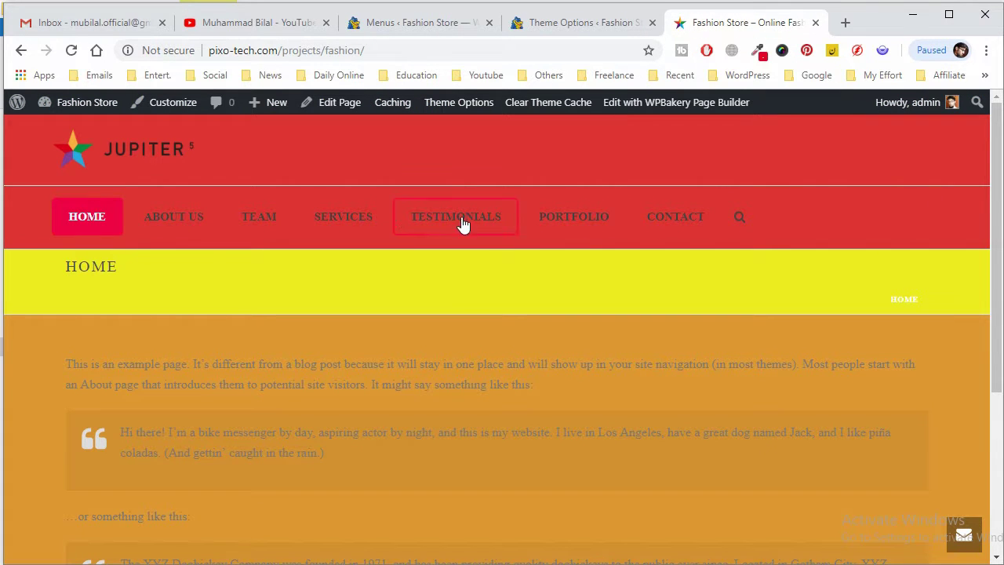
pyautogui.click(564, 22)
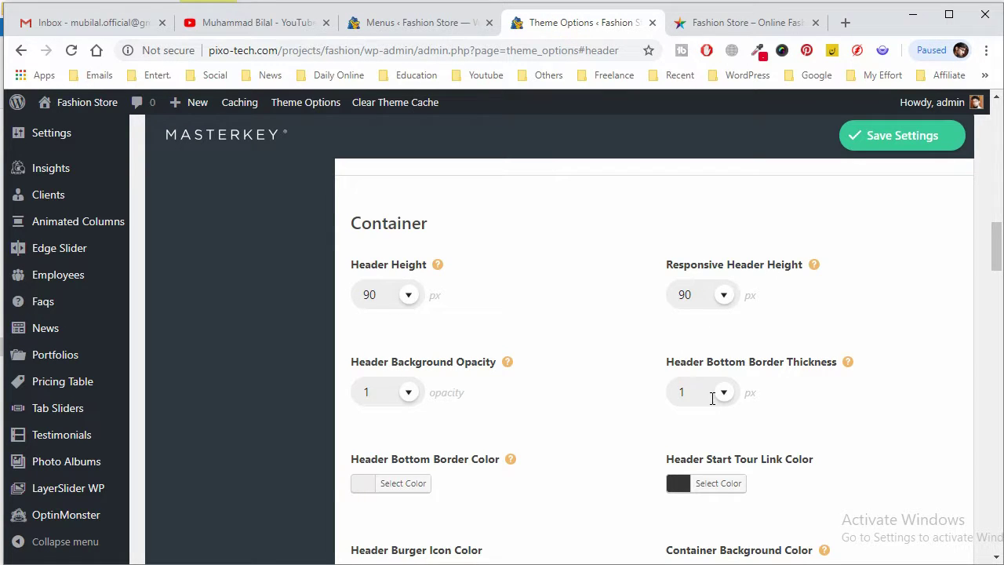
# - Set the Header Main Navigation Hover Style to Hover Style 4 and save the settings
pyautogui.scroll(-1, 695, 398)
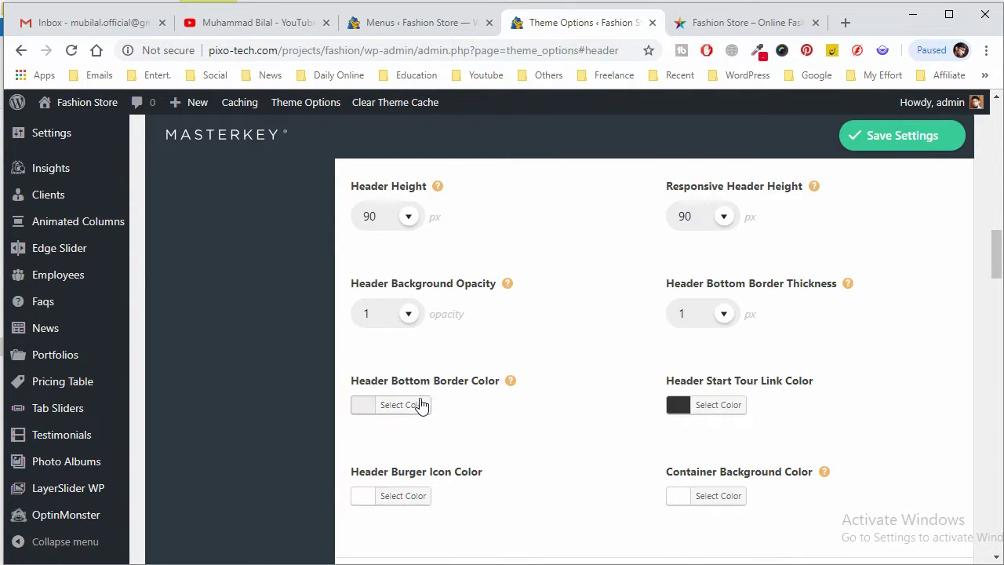
pyautogui.scroll(-1, 418, 406)
pyautogui.scroll(-4, 420, 404)
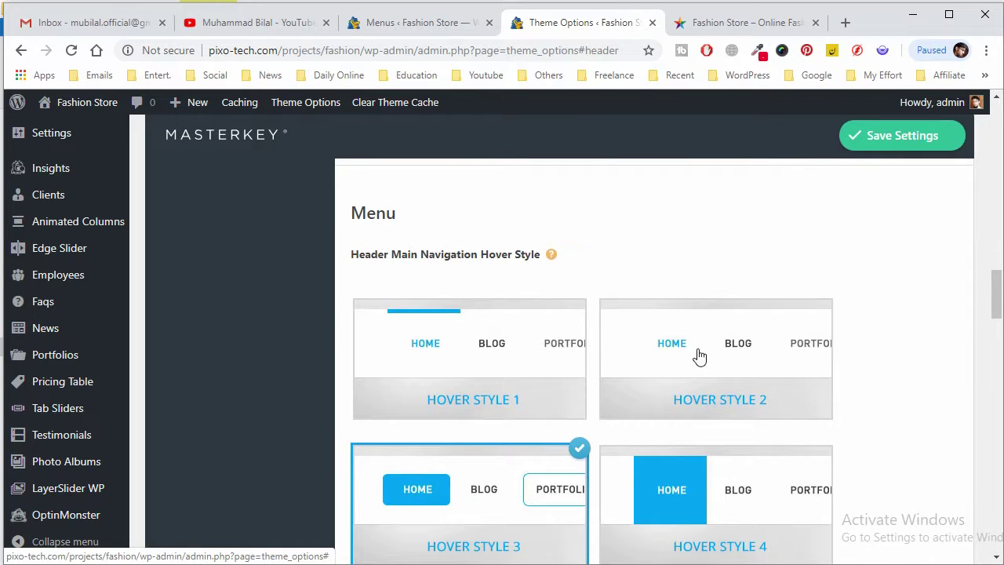
pyautogui.scroll(-2, 802, 369)
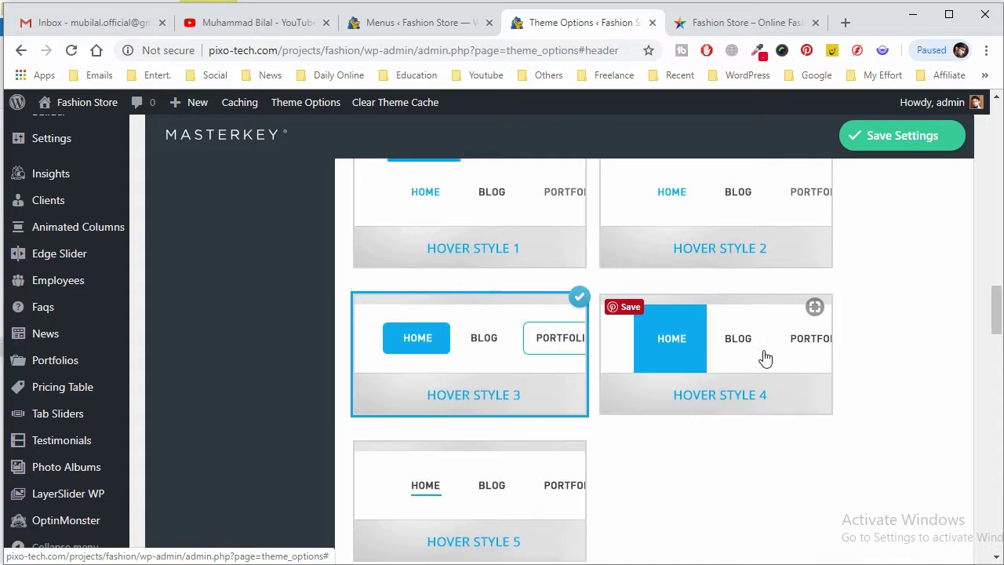
pyautogui.scroll(1, 745, 384)
pyautogui.click(728, 417)
pyautogui.click(896, 154)
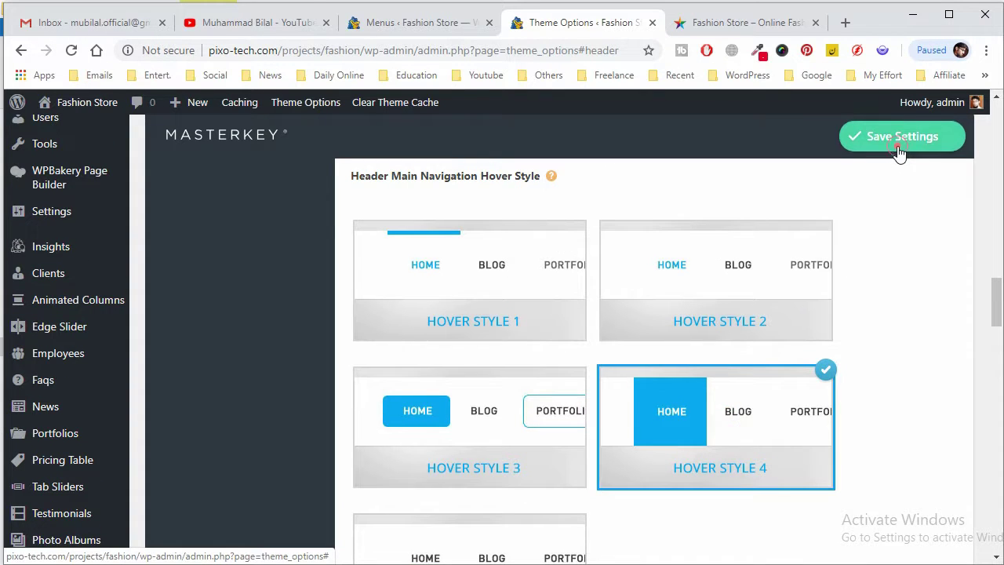
# - Reload the live site to check the new main navigation hover style
pyautogui.click(698, 28)
pyautogui.rightClick(712, 22)
pyautogui.click(727, 61)
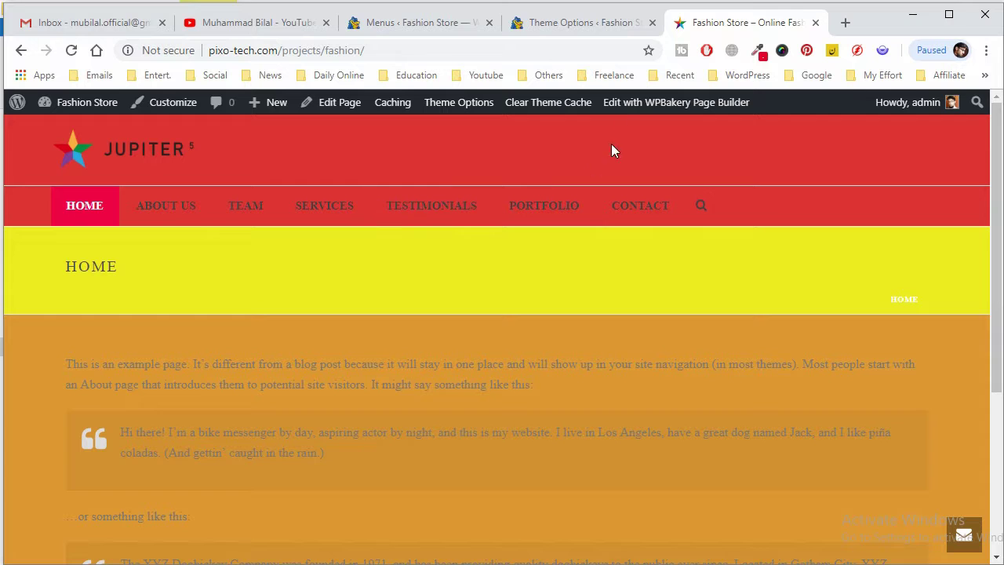
# - Examine the Top Level Menu settings, including the text weight options, against the live site's navigation
pyautogui.click(604, 30)
pyautogui.scroll(-5, 768, 298)
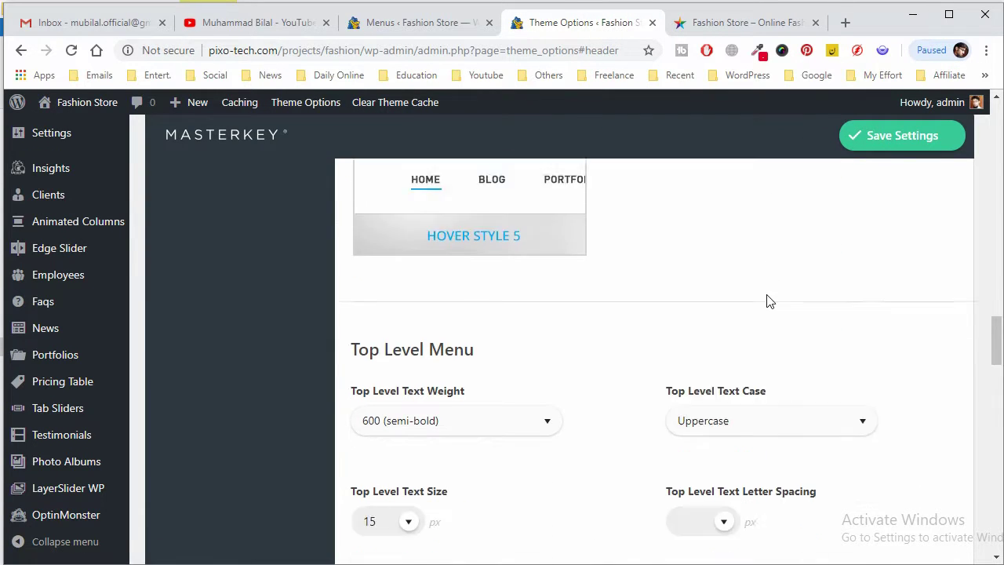
pyautogui.click(699, 22)
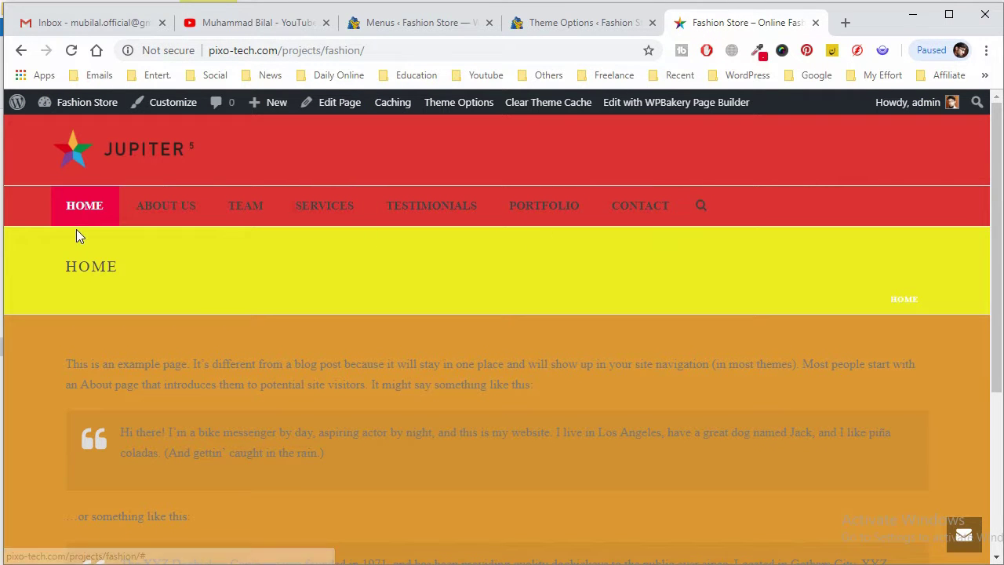
pyautogui.click(549, 22)
pyautogui.scroll(-4, 727, 374)
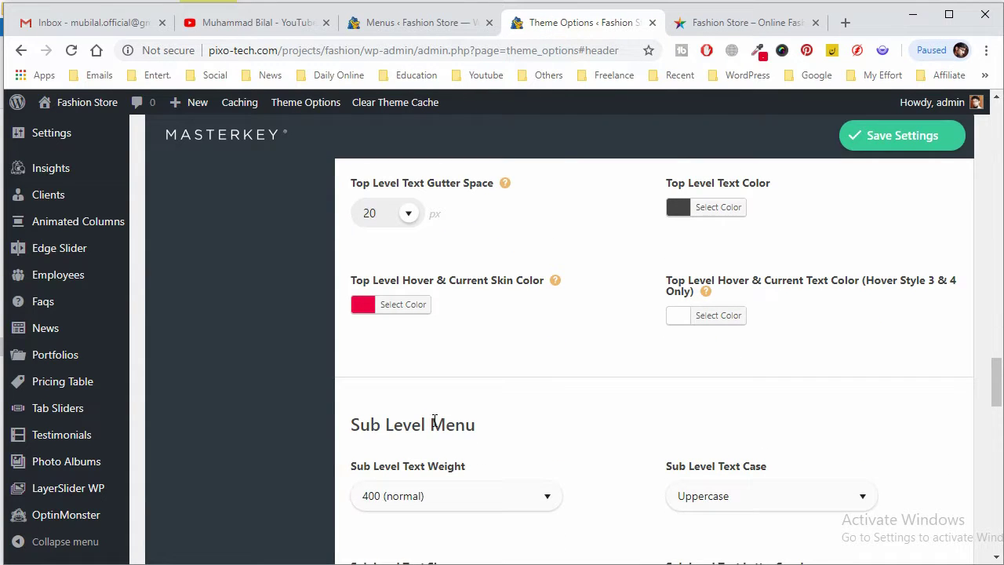
pyautogui.scroll(3, 484, 429)
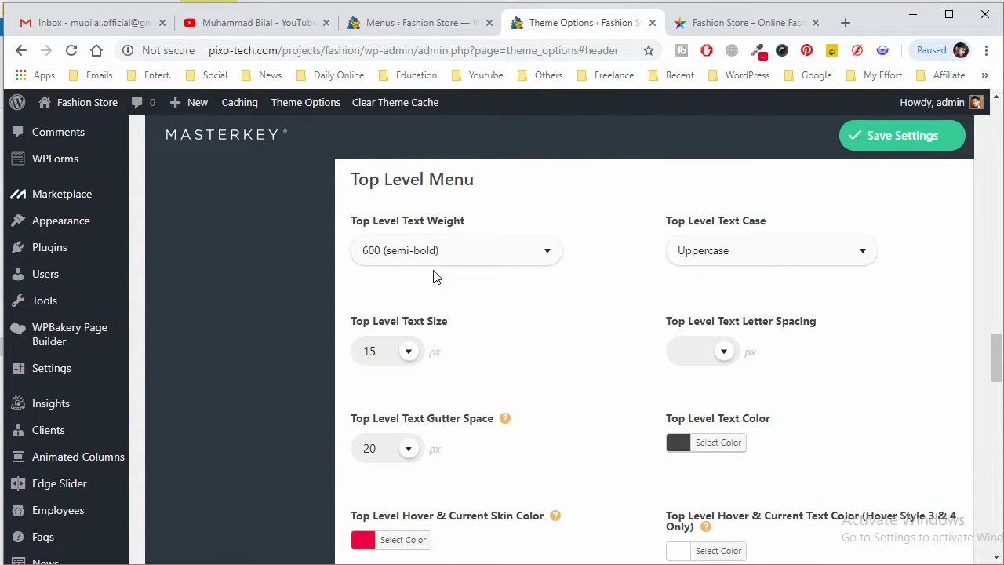
pyautogui.click(430, 262)
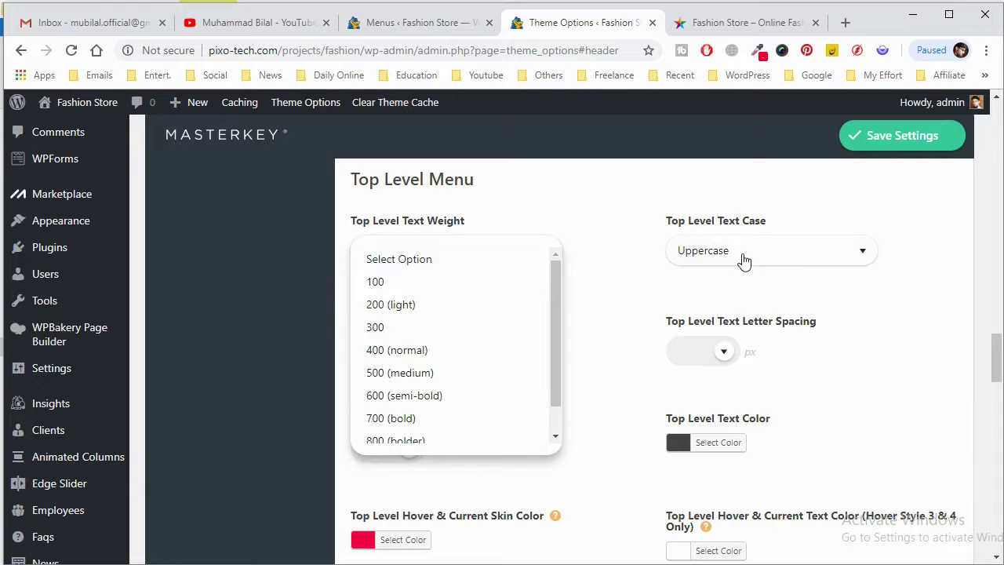
pyautogui.click(649, 254)
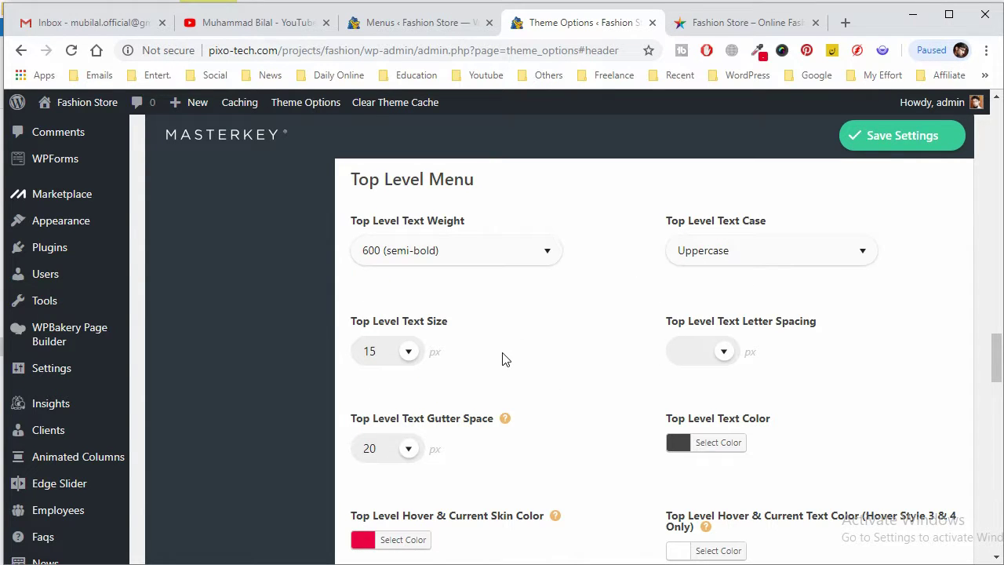
# - Review the Top Level Menu colors and the Sub Level Menu settings down to the Social Network section
pyautogui.scroll(-2, 501, 435)
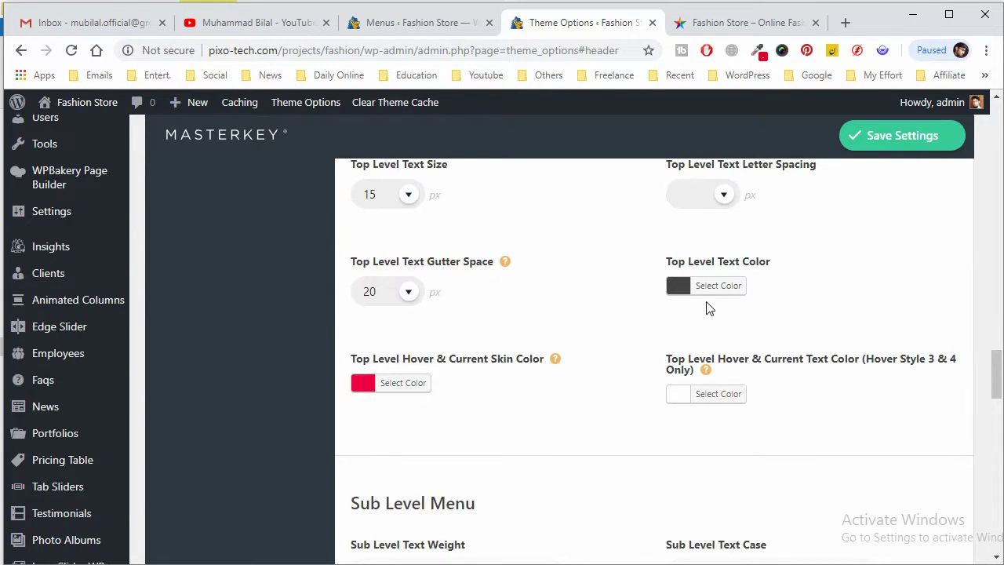
pyautogui.scroll(-1, 551, 376)
pyautogui.scroll(-3, 551, 376)
pyautogui.scroll(-8, 551, 318)
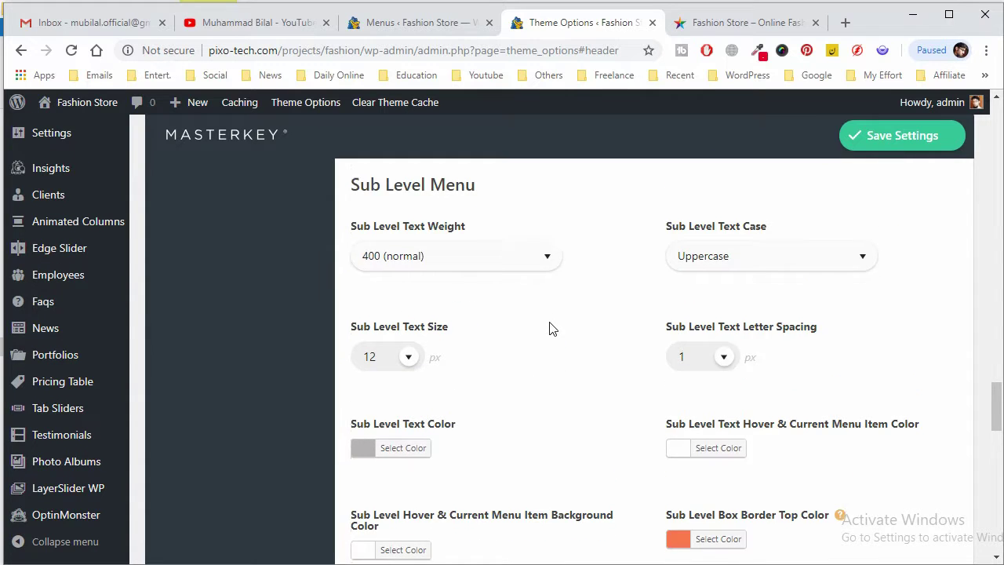
pyautogui.scroll(-2, 551, 329)
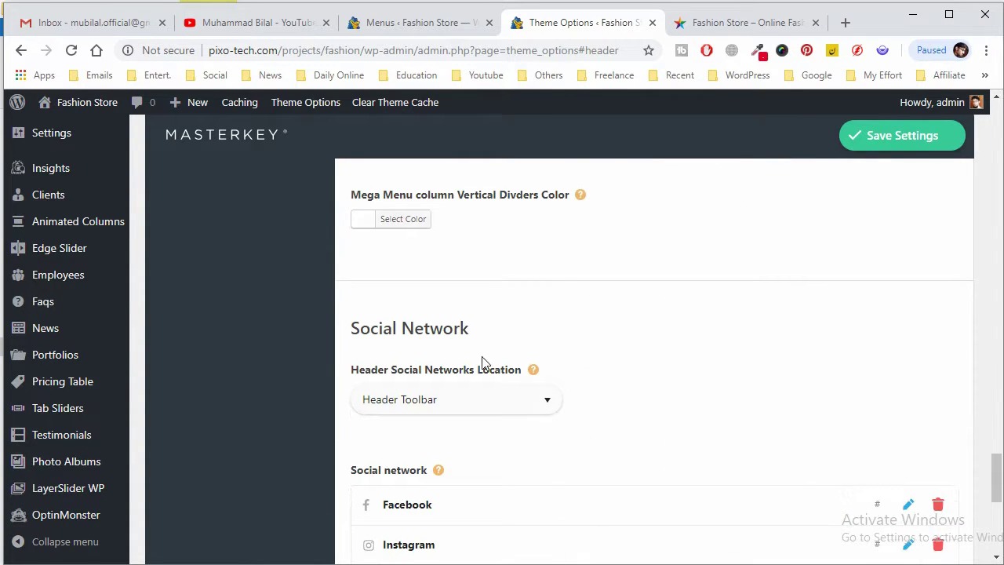
# - Check the live header, set the Header Social Networks Location to Header Section and save the settings
pyautogui.click(726, 25)
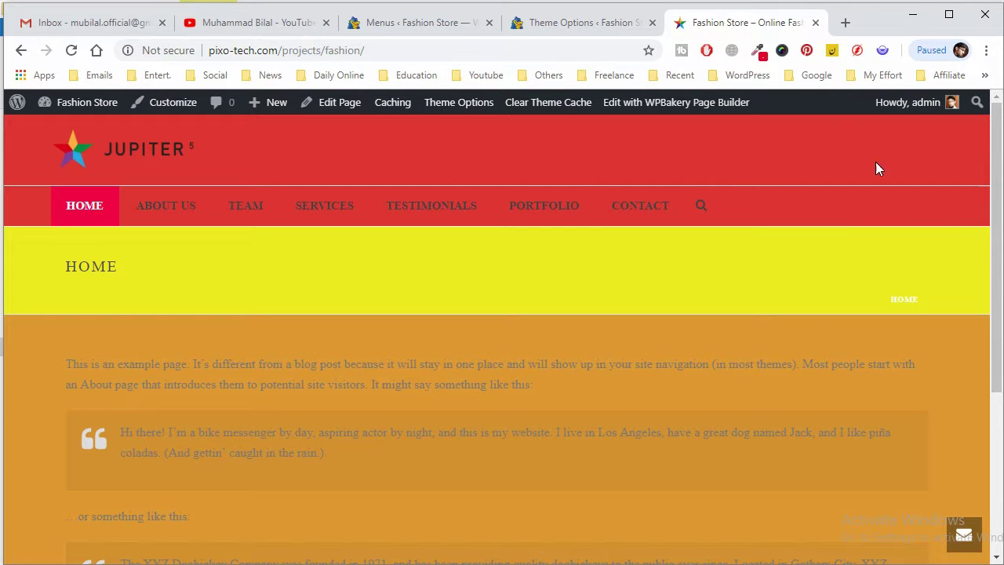
pyautogui.click(524, 22)
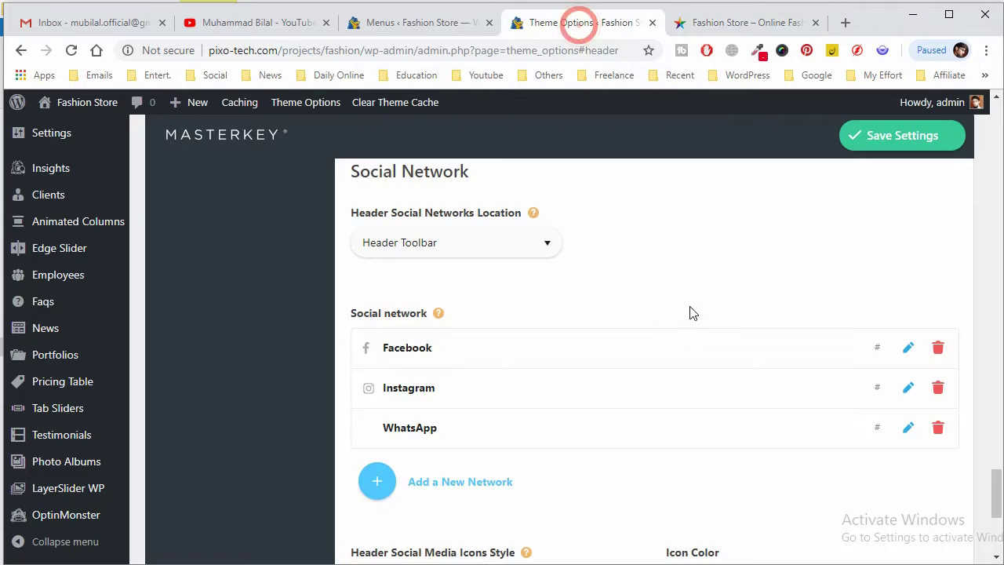
pyautogui.click(447, 248)
pyautogui.click(486, 296)
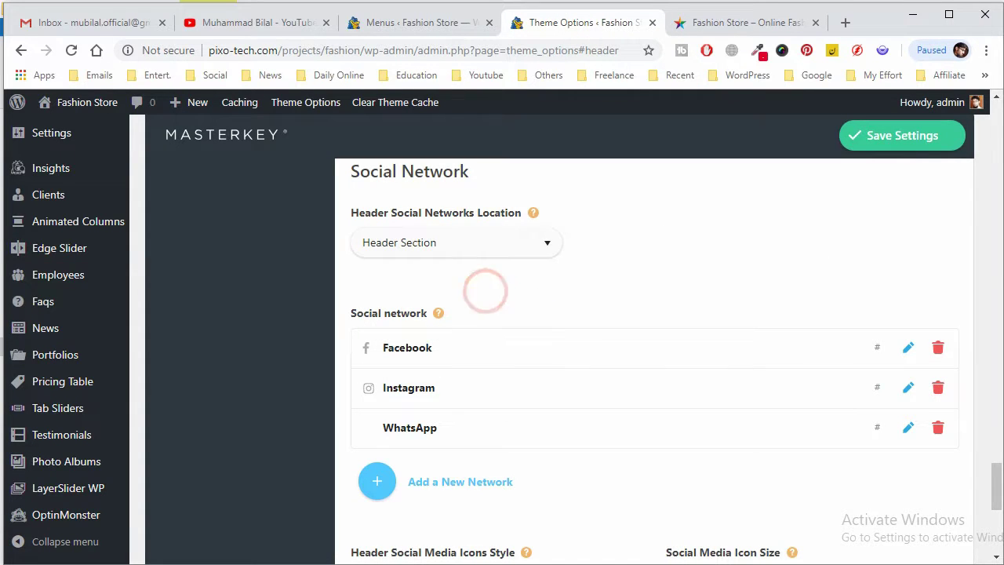
pyautogui.click(907, 152)
# - Reload the live site to check the header for the social network icons
pyautogui.click(697, 24)
pyautogui.rightClick(696, 24)
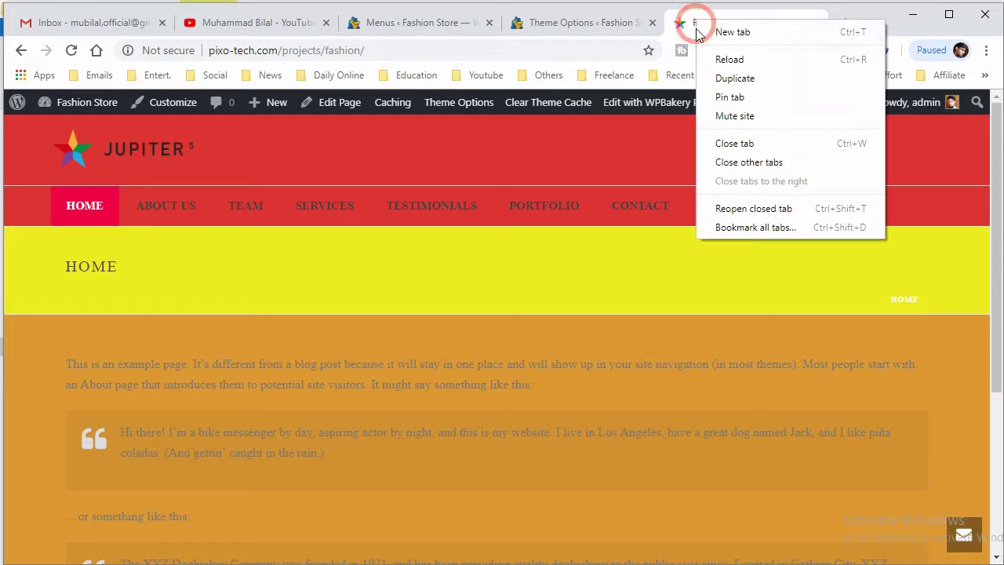
pyautogui.click(720, 59)
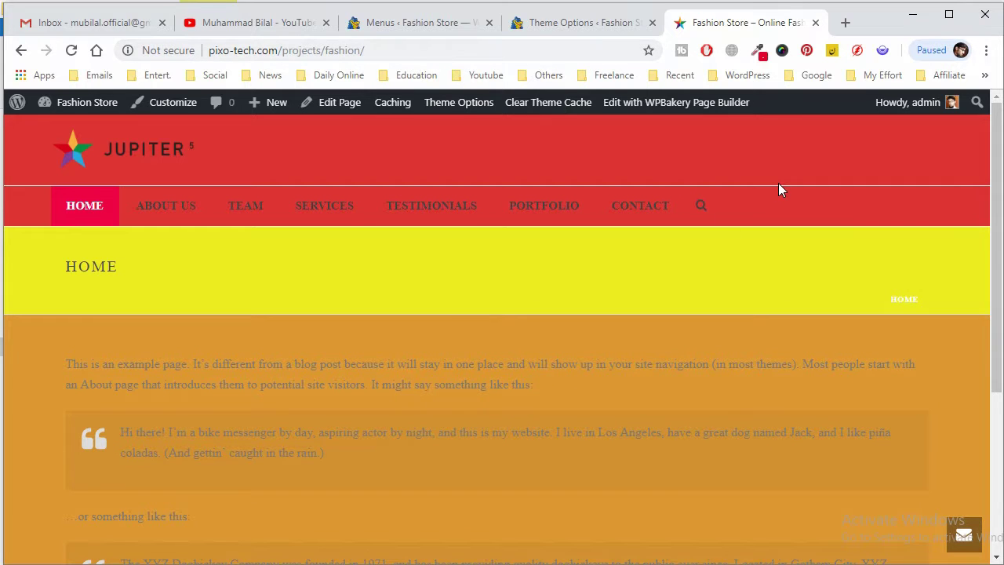
# - Examine the social network location options, the network list and the social icon style, size and color settings
pyautogui.click(564, 23)
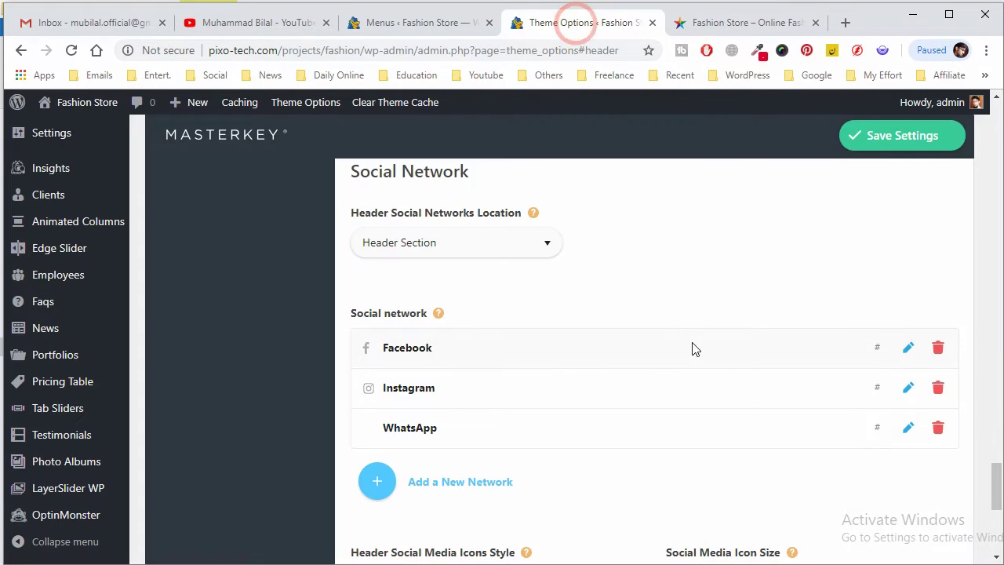
pyautogui.click(464, 256)
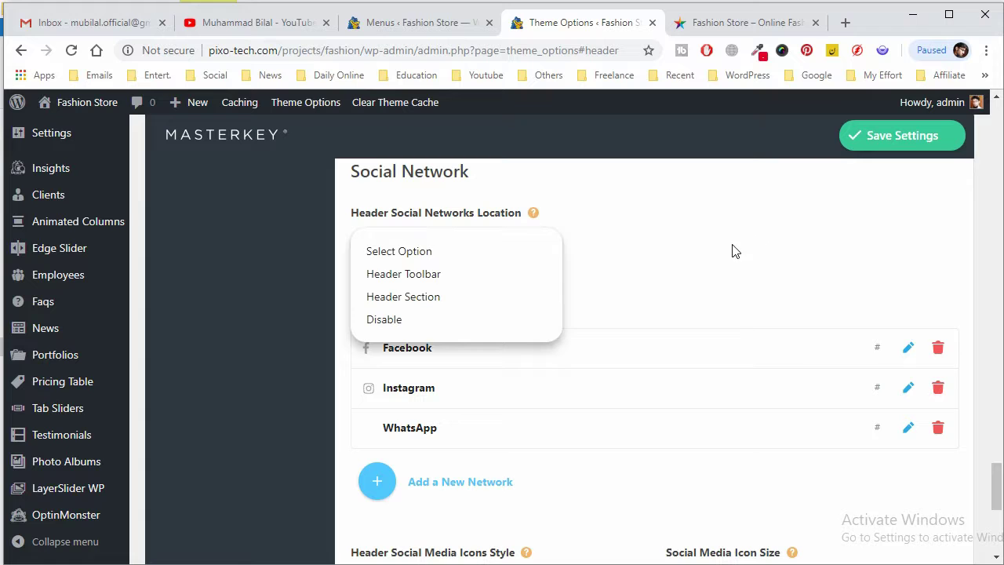
pyautogui.click(703, 259)
pyautogui.scroll(-2, 688, 307)
pyautogui.scroll(1, 620, 342)
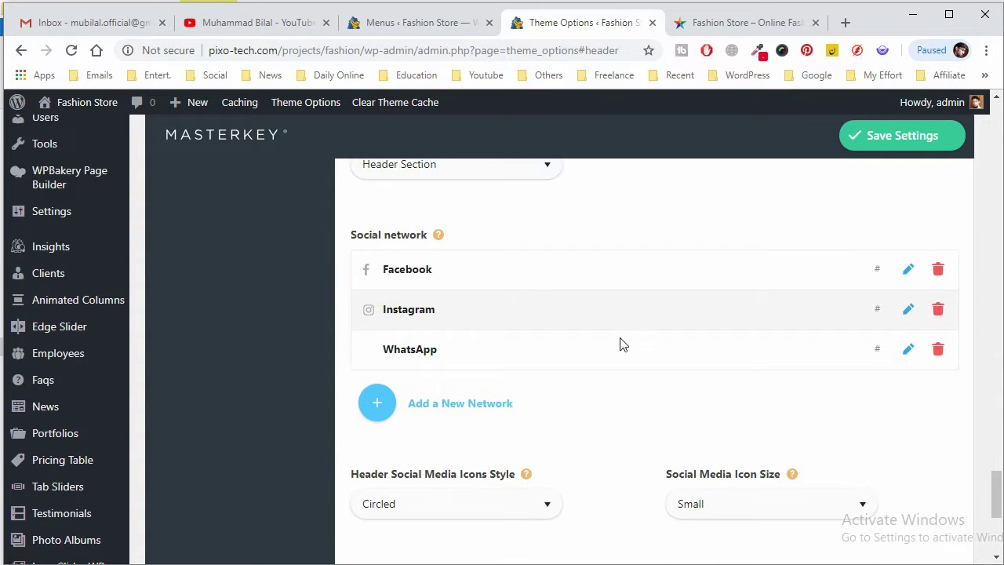
pyautogui.scroll(-2, 549, 368)
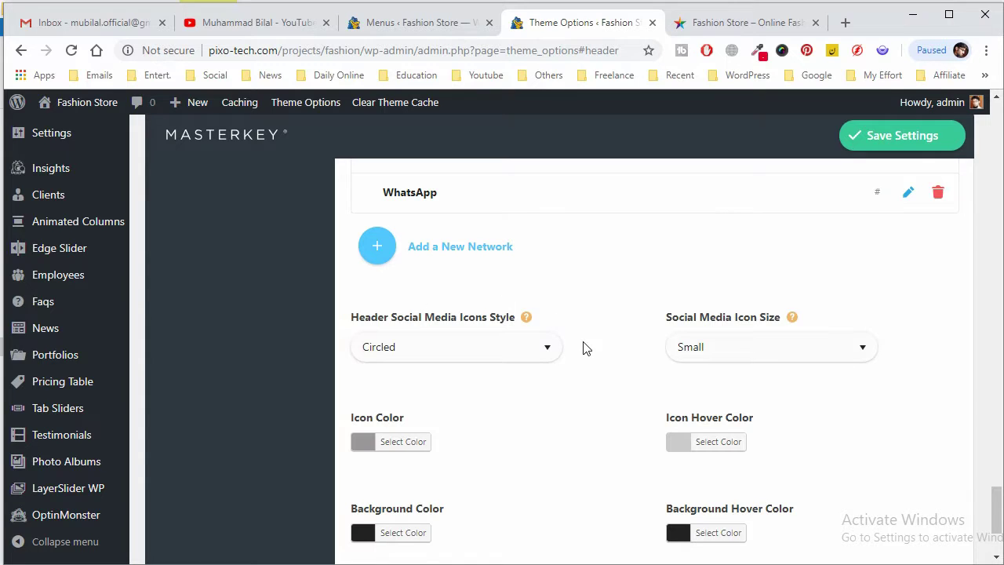
pyautogui.scroll(-2, 560, 343)
# - Return to the start of the Header options and open the Mobile Header settings
pyautogui.scroll(10, 584, 347)
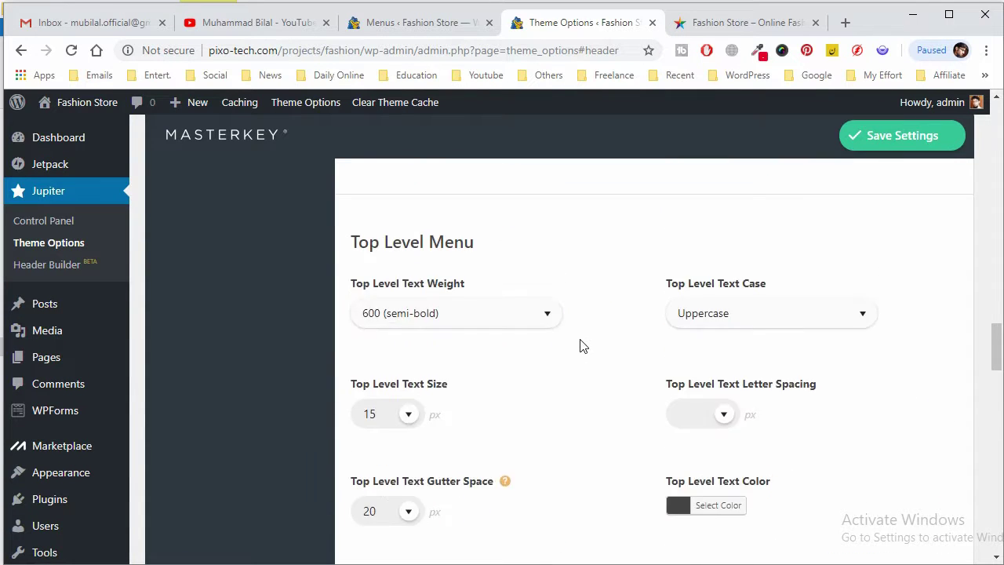
pyautogui.scroll(6, 580, 346)
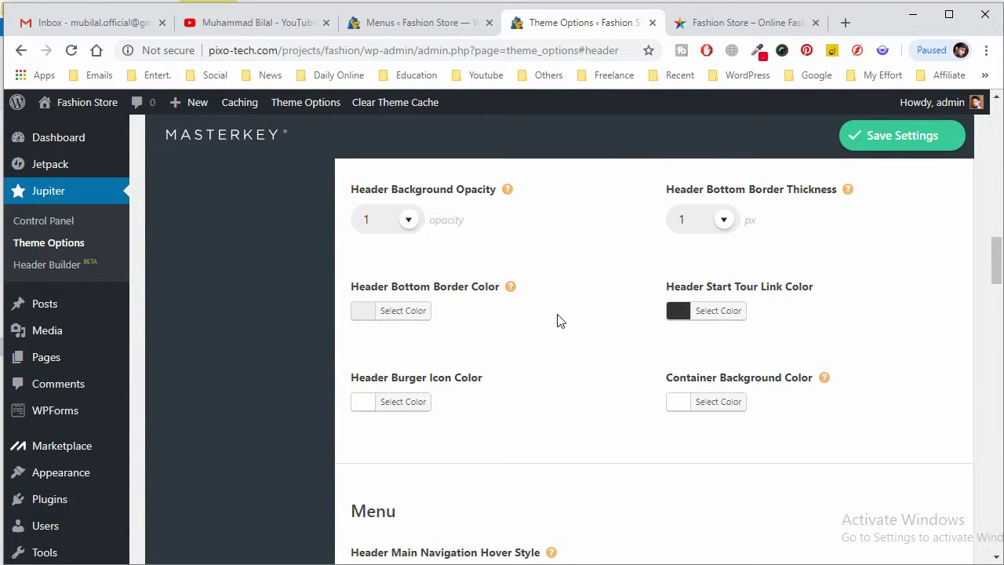
pyautogui.scroll(10, 558, 319)
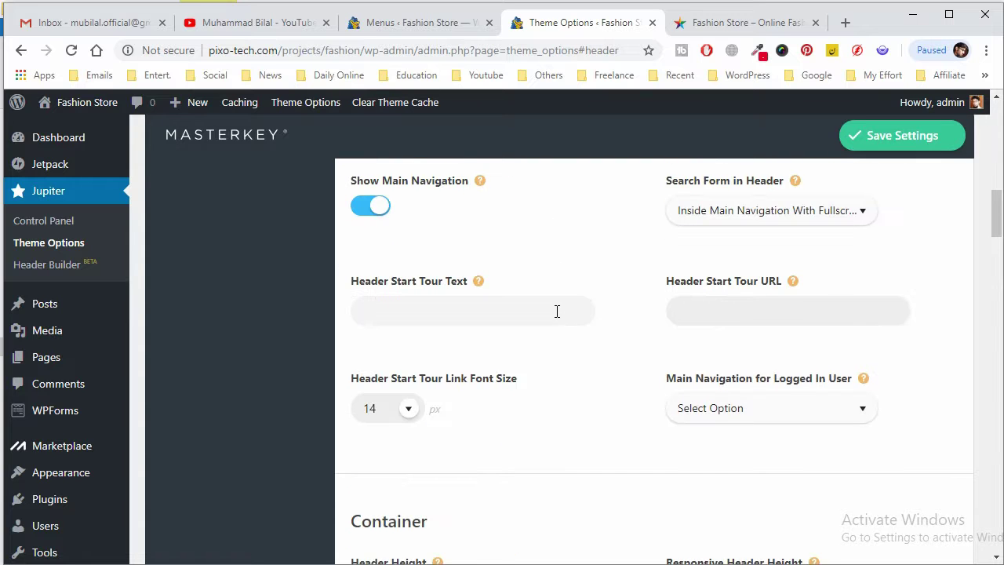
pyautogui.scroll(3, 554, 316)
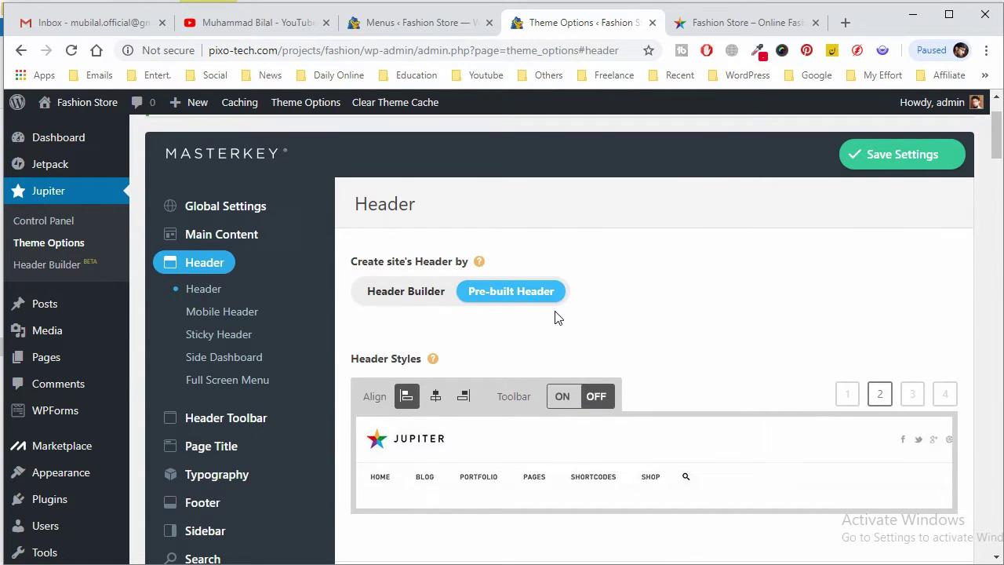
pyautogui.click(251, 321)
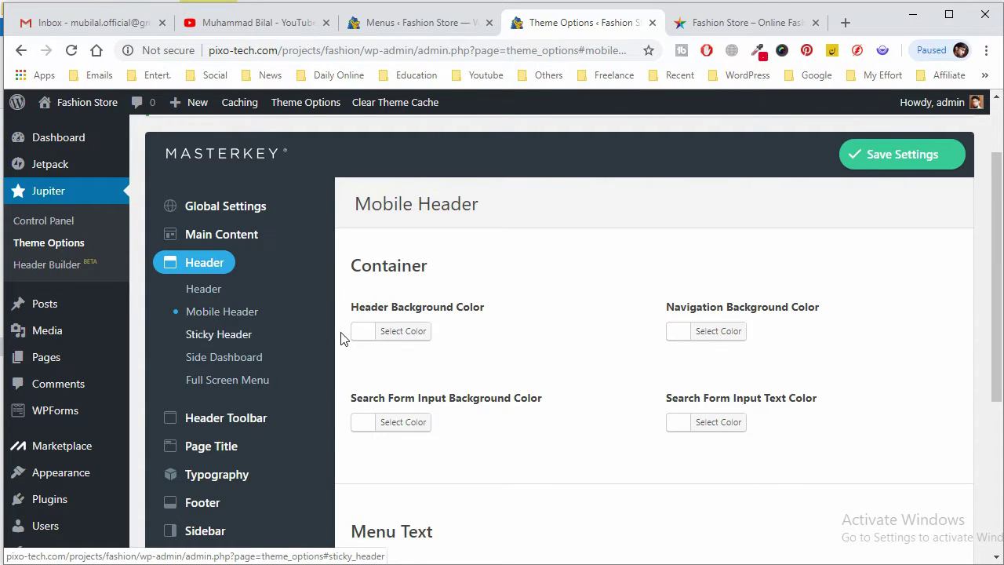
# - Open the Sticky Header settings, view the behavior options and scroll the live site to observe the sticky header
pyautogui.click(244, 333)
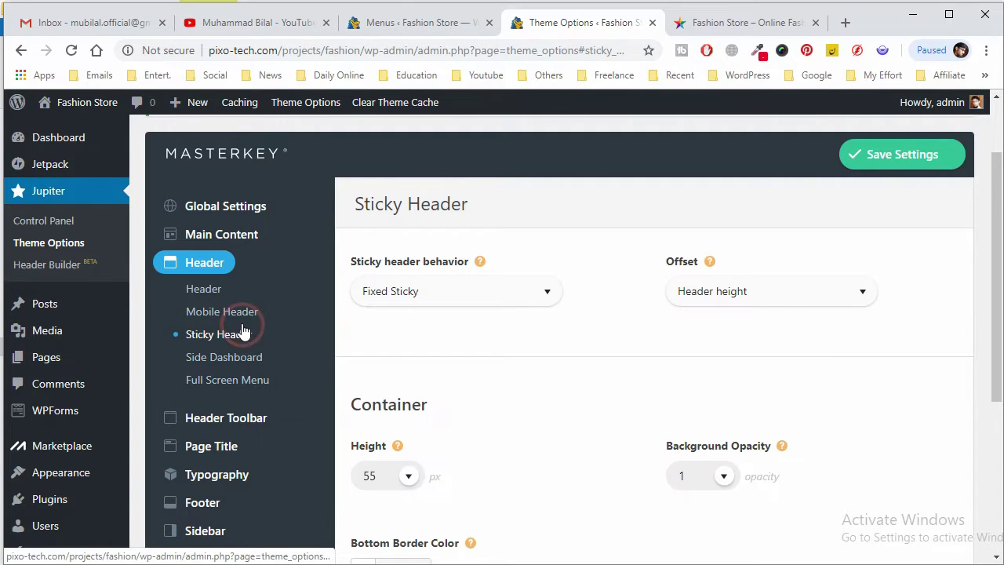
pyautogui.click(501, 304)
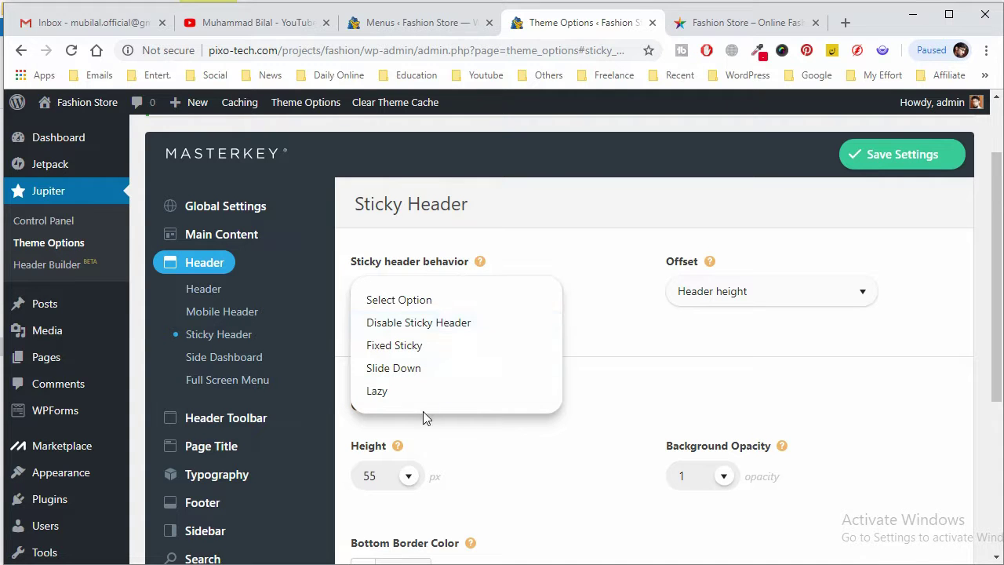
pyautogui.click(733, 21)
pyautogui.scroll(-5, 728, 243)
pyautogui.scroll(-1, 727, 251)
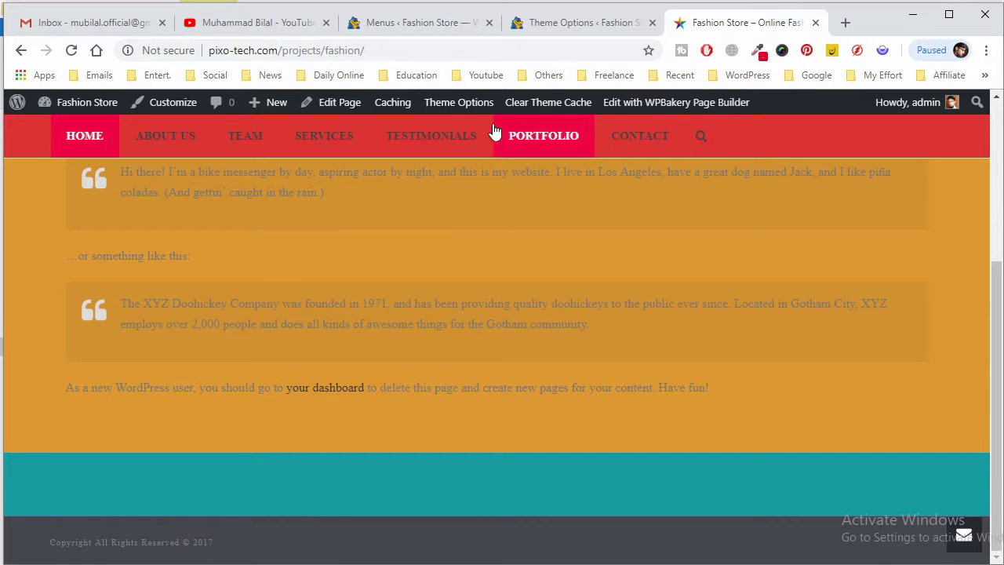
# - Open the Side Dashboard settings and compare them with the live site's header
pyautogui.click(561, 22)
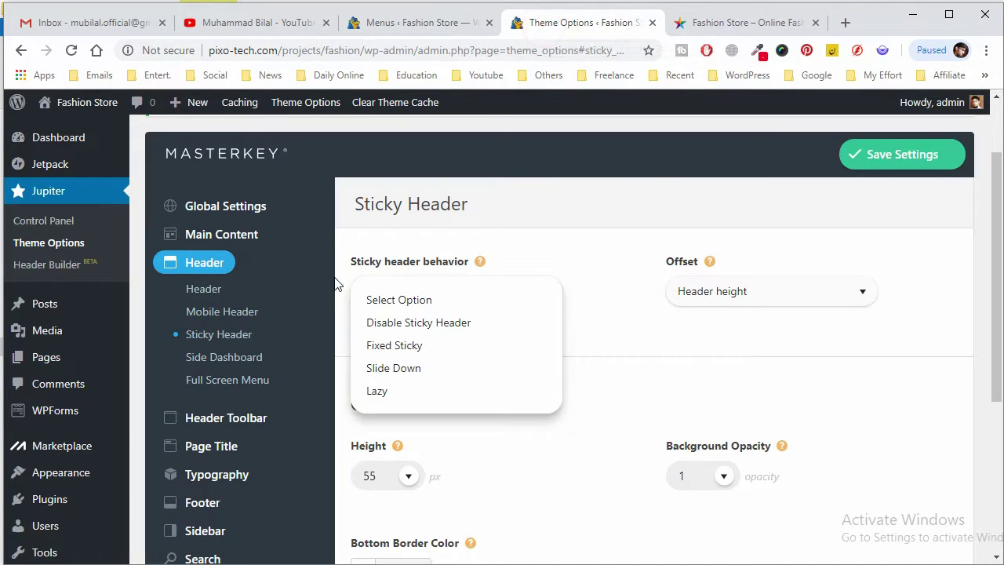
pyautogui.click(263, 366)
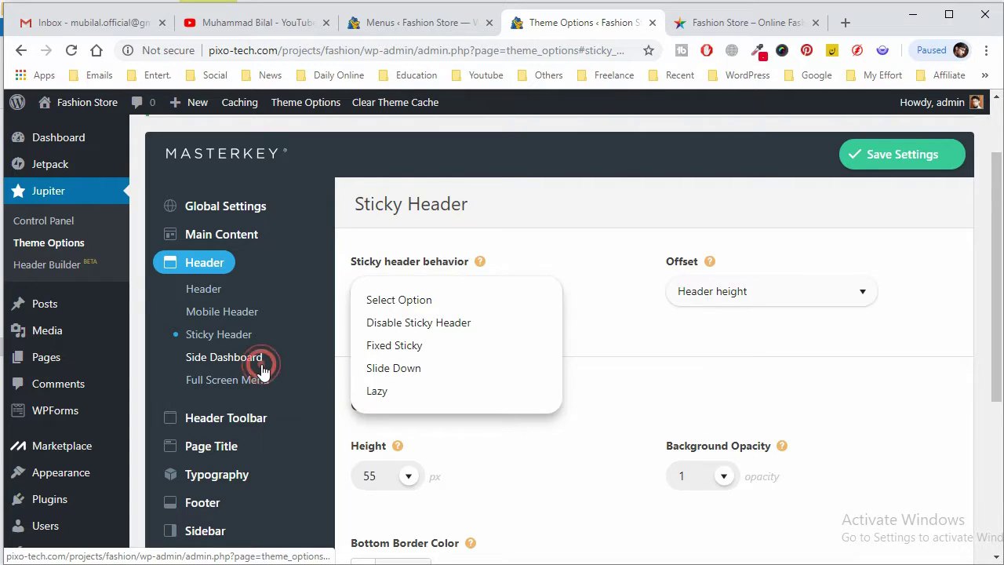
pyautogui.click(713, 17)
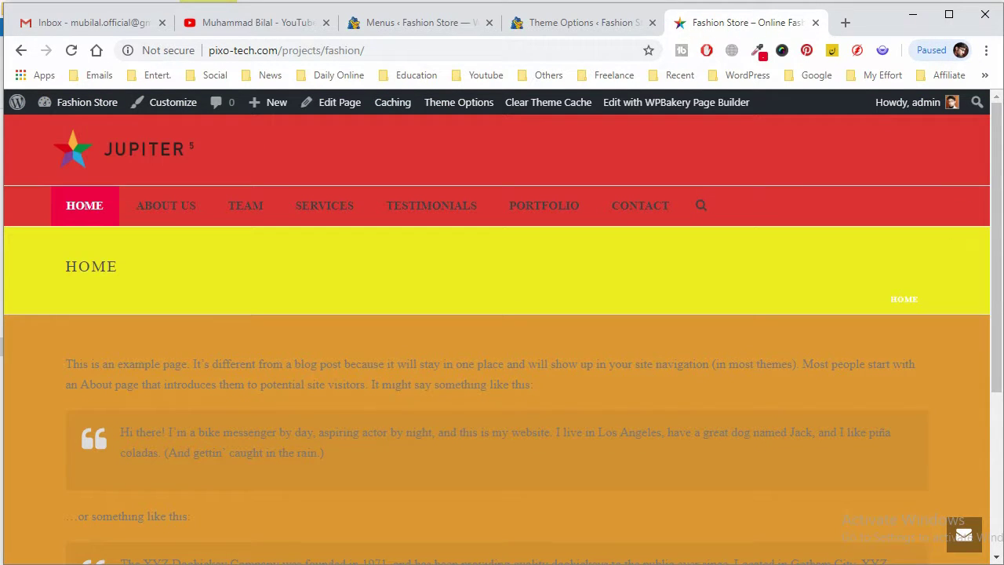
pyautogui.click(563, 23)
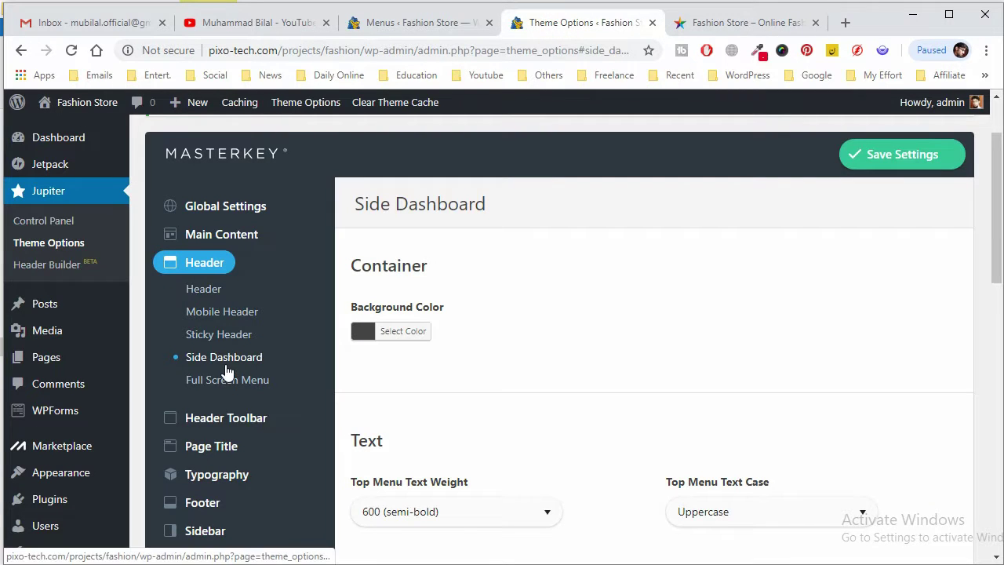
# - Preview pre-built header styles 4 and 3 and examine the Secondary Menu Settings in the Header options
pyautogui.click(203, 289)
pyautogui.click(941, 394)
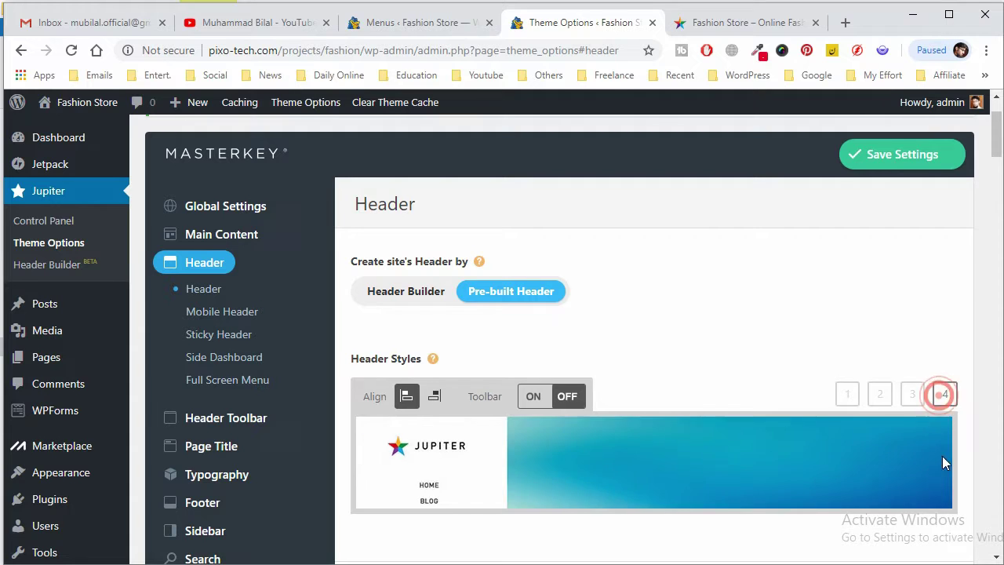
pyautogui.click(910, 394)
pyautogui.scroll(-1, 902, 470)
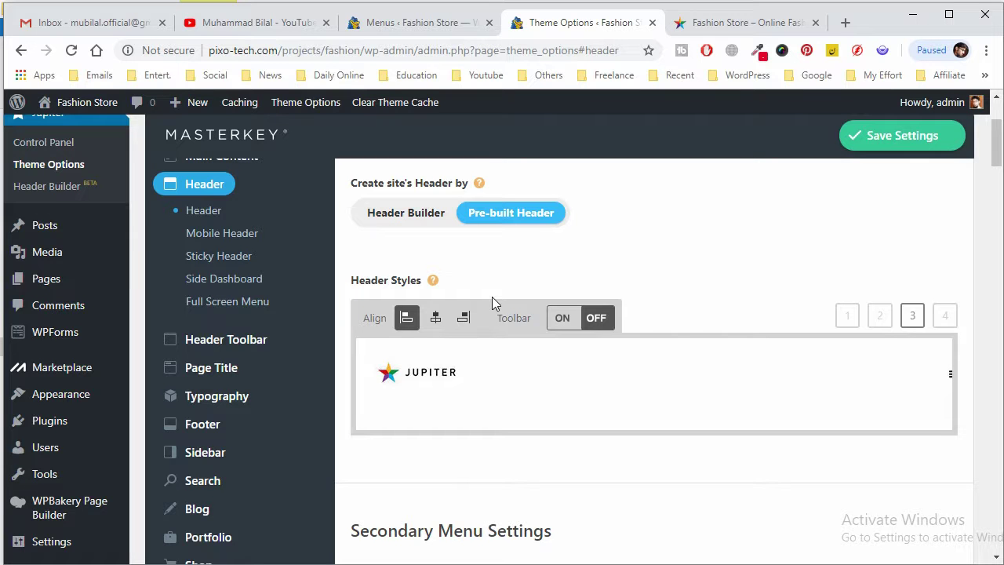
pyautogui.scroll(-3, 513, 421)
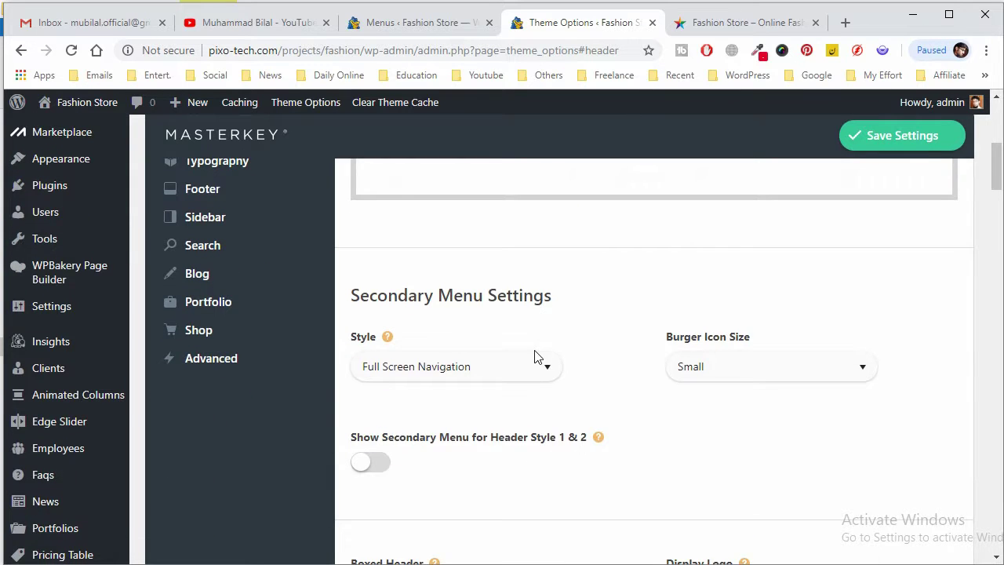
pyautogui.scroll(5, 549, 321)
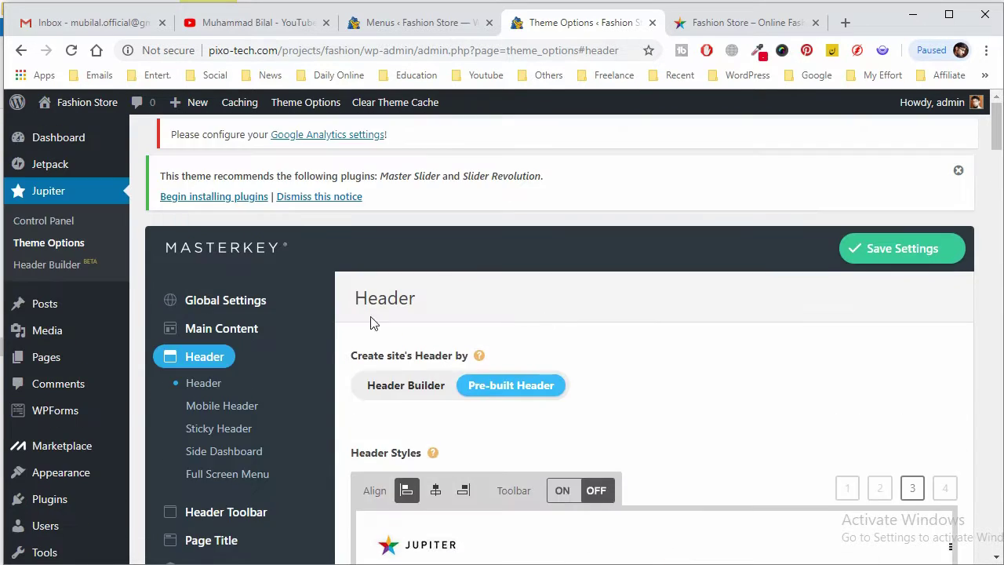
# - View the Side Dashboard settings again and open the Full Screen Menu settings of the Header section
pyautogui.click(227, 454)
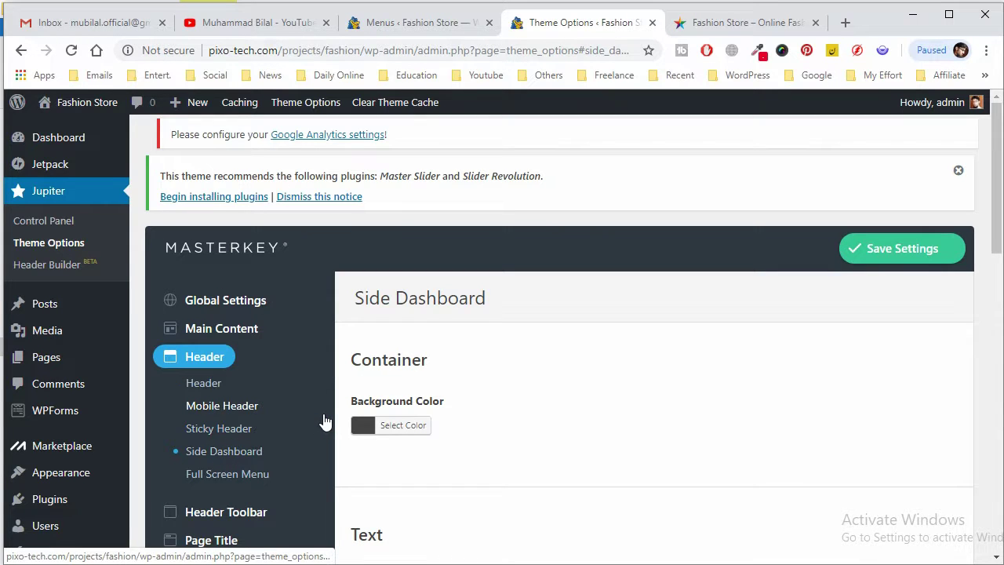
pyautogui.click(268, 475)
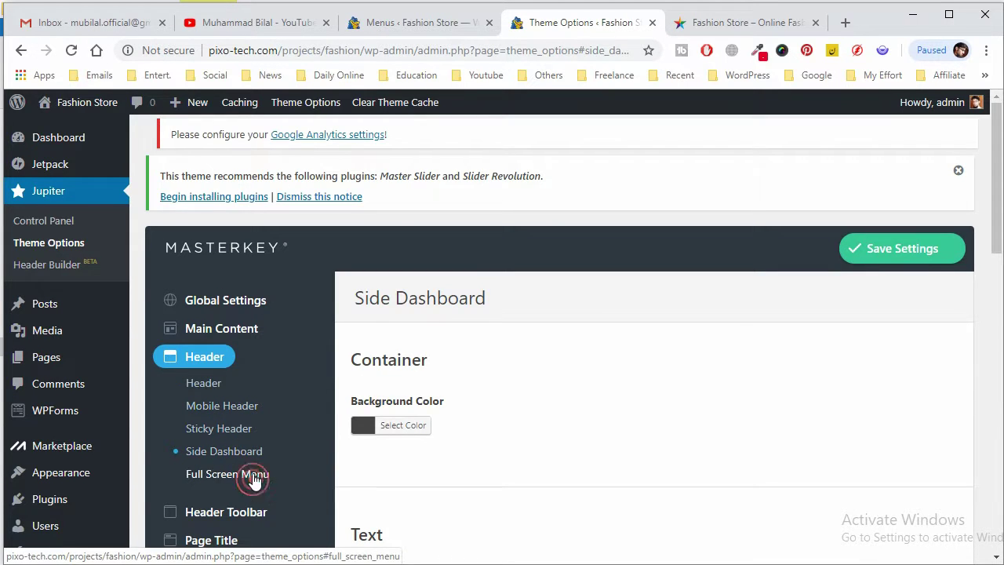
pyautogui.scroll(-1, 266, 445)
# - Open the Header Toolbar settings, look through the options and compare them with the live site's header
pyautogui.click(264, 440)
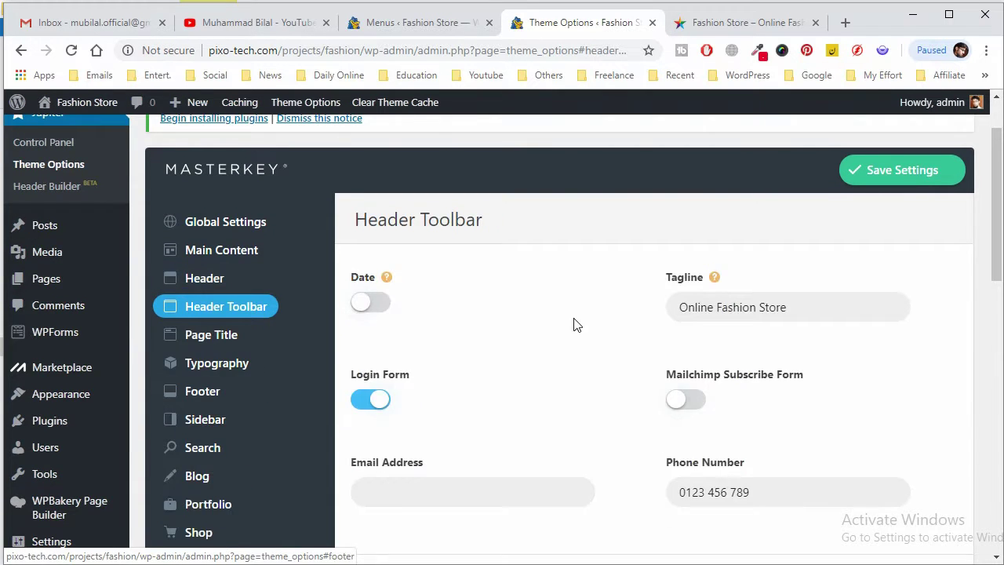
pyautogui.scroll(-3, 576, 328)
pyautogui.scroll(4, 578, 330)
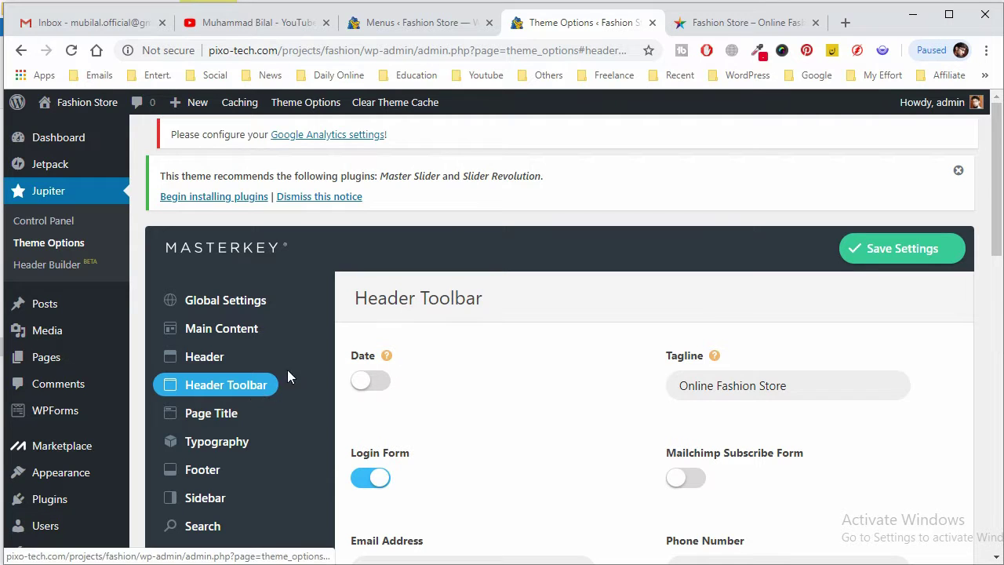
pyautogui.click(737, 23)
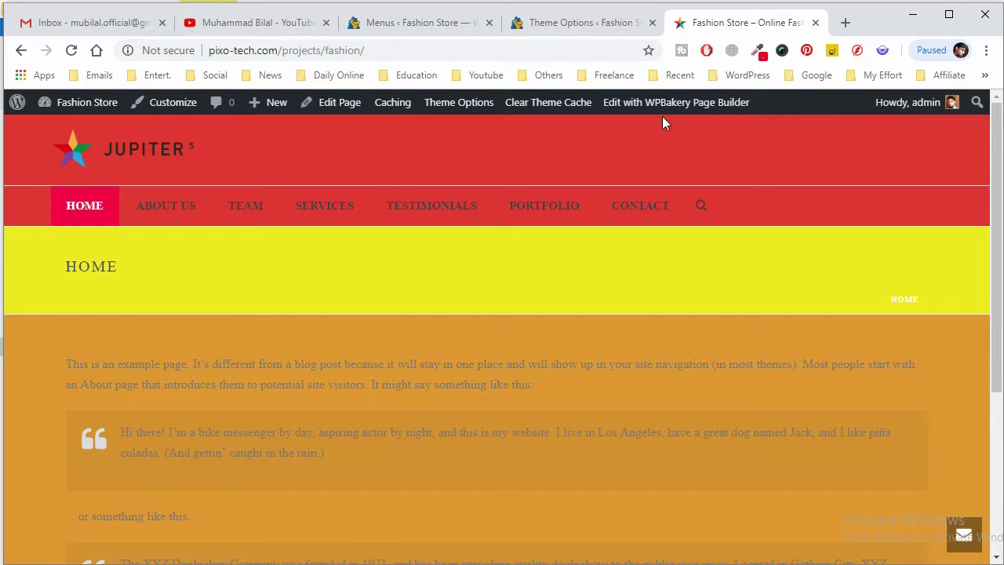
pyautogui.click(554, 22)
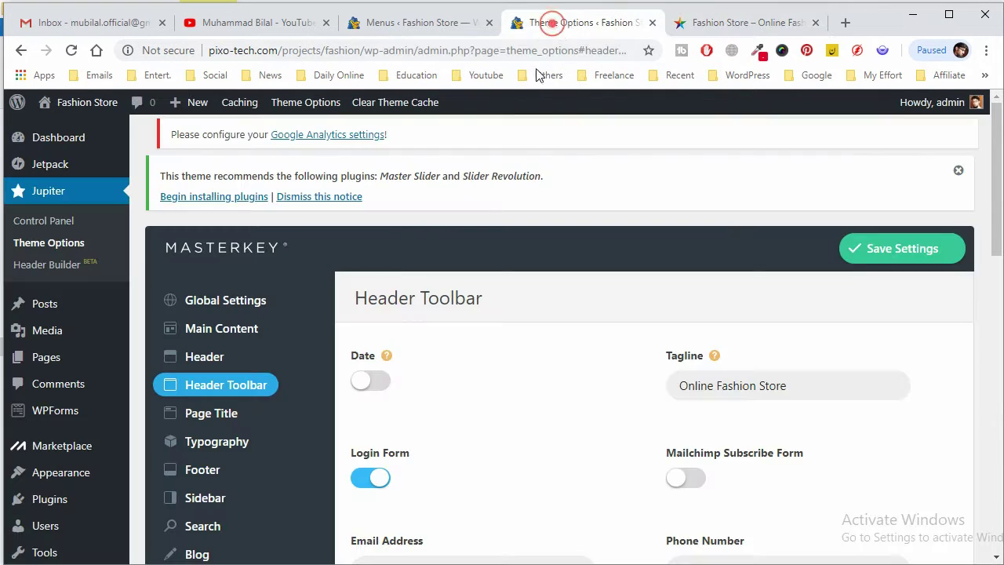
# - Open the Page Title settings and highlight the matching page title on the live Home page
pyautogui.click(228, 416)
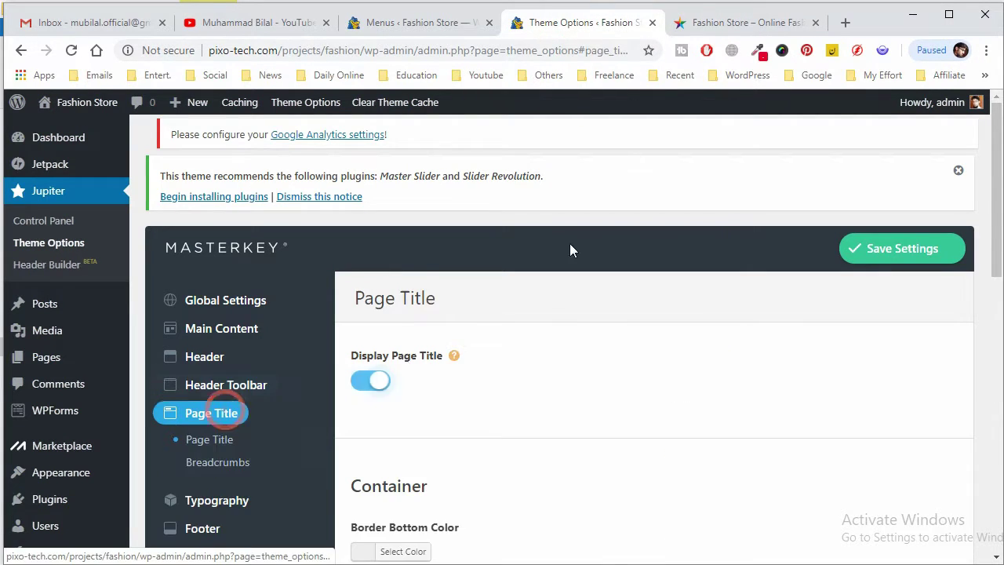
pyautogui.click(698, 23)
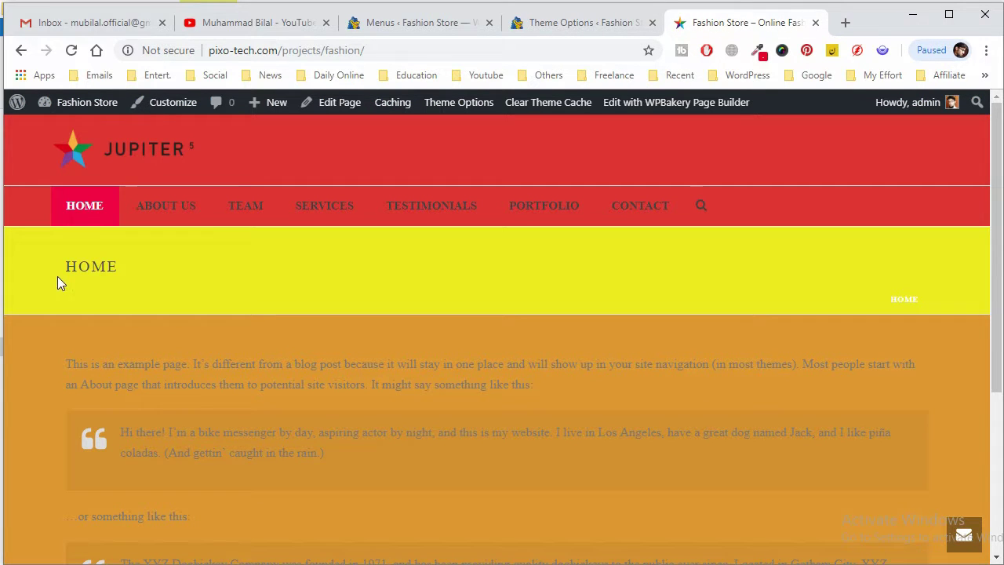
pyautogui.moveTo(58, 283); pyautogui.dragTo(119, 270)
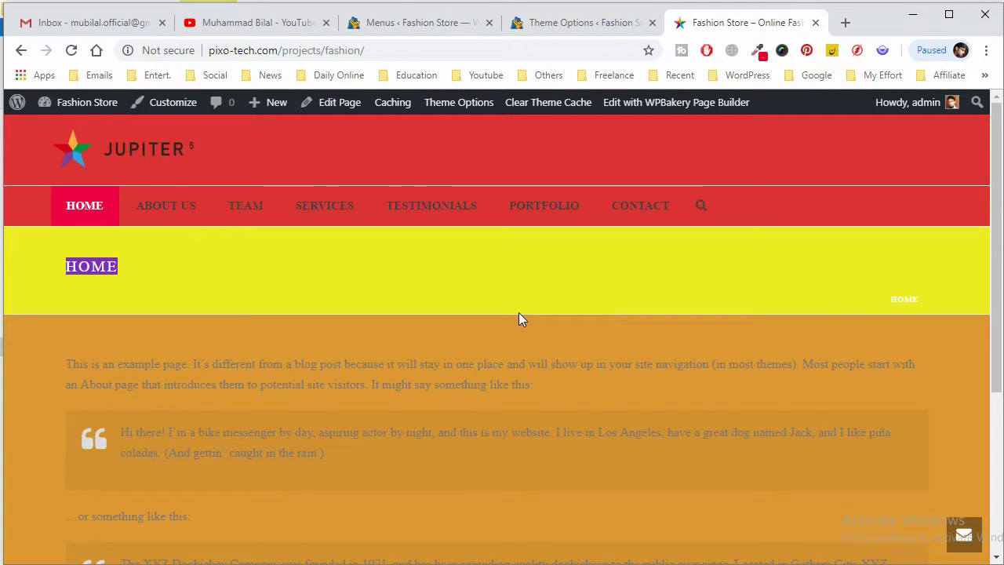
pyautogui.click(572, 22)
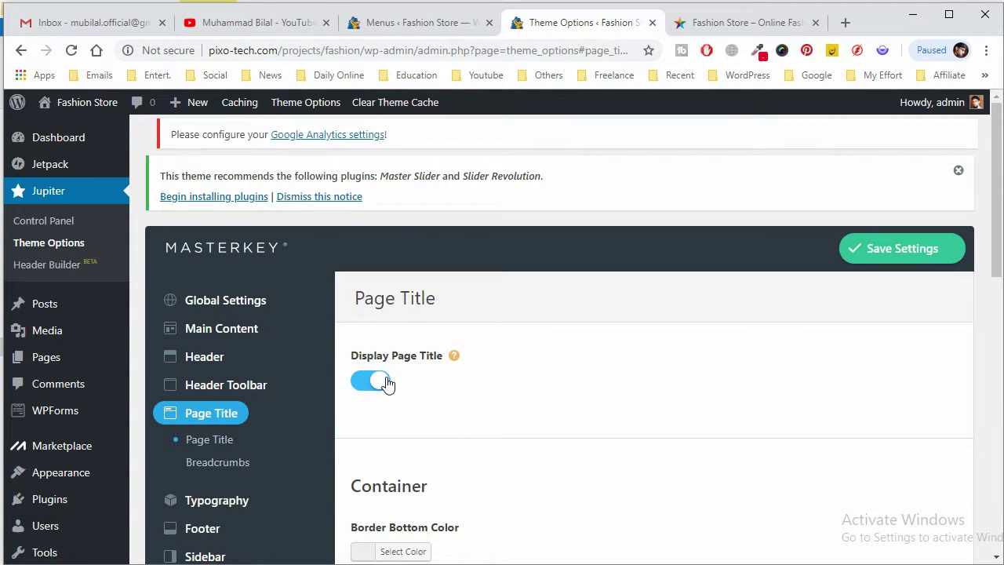
# - Examine the Page Title border color, text and subtitle options and compare them with the live page title
pyautogui.scroll(-3, 470, 399)
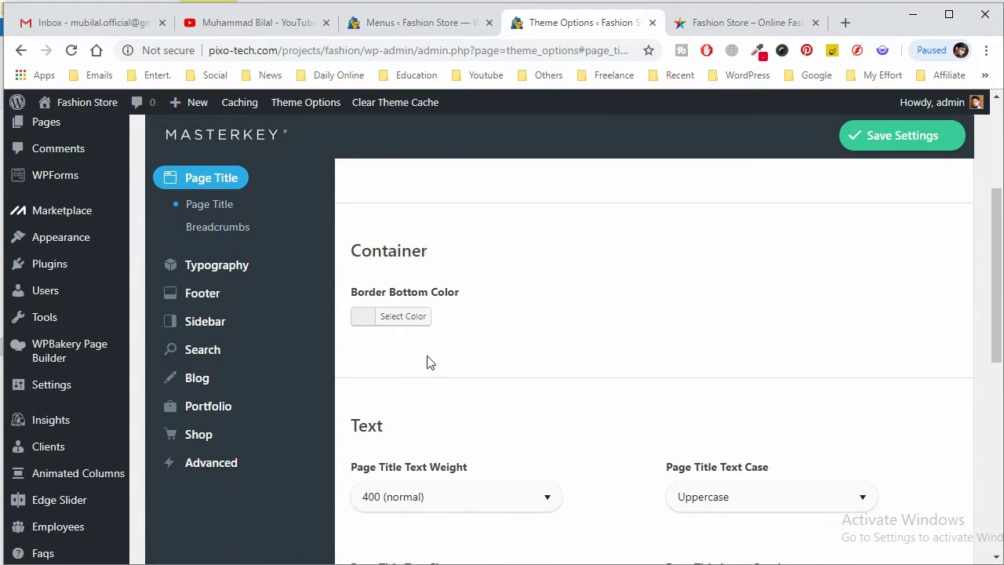
pyautogui.click(420, 319)
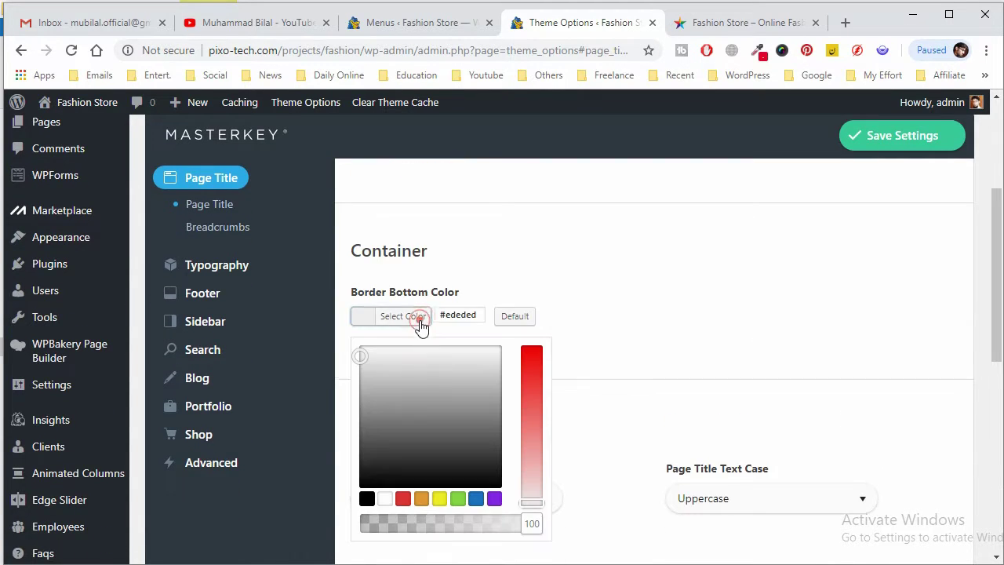
pyautogui.click(612, 267)
pyautogui.scroll(-2, 408, 352)
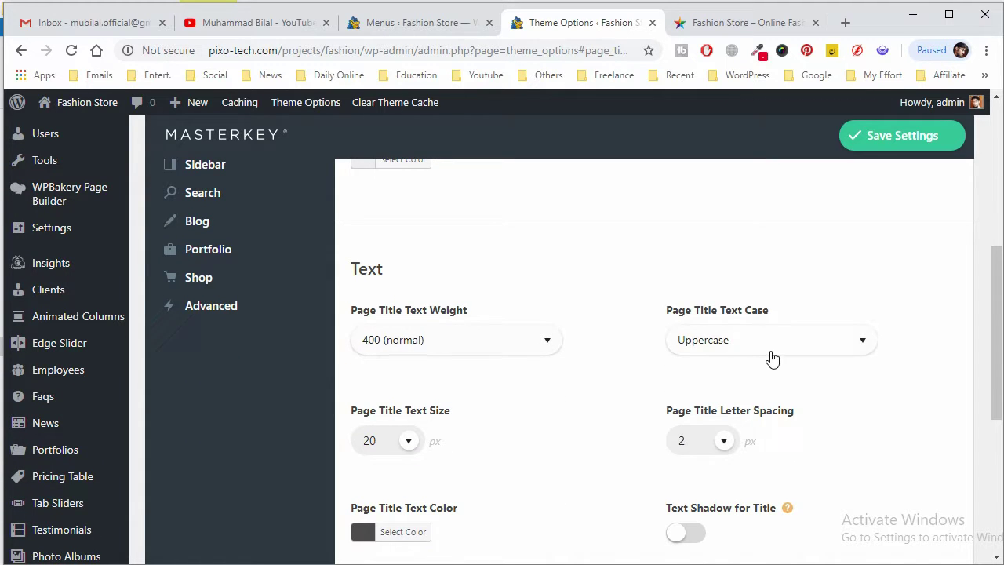
pyautogui.scroll(-2, 549, 480)
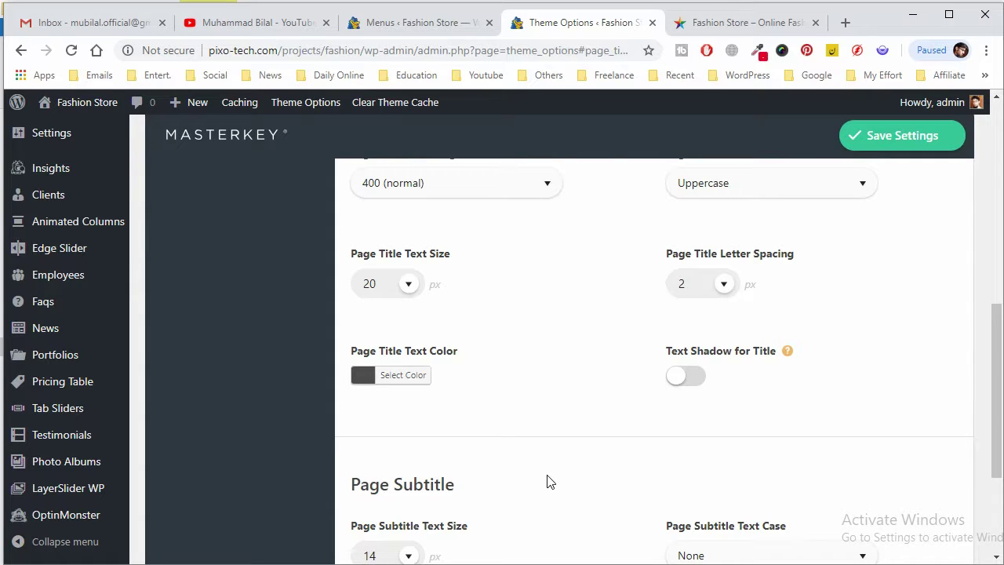
pyautogui.scroll(-2, 549, 480)
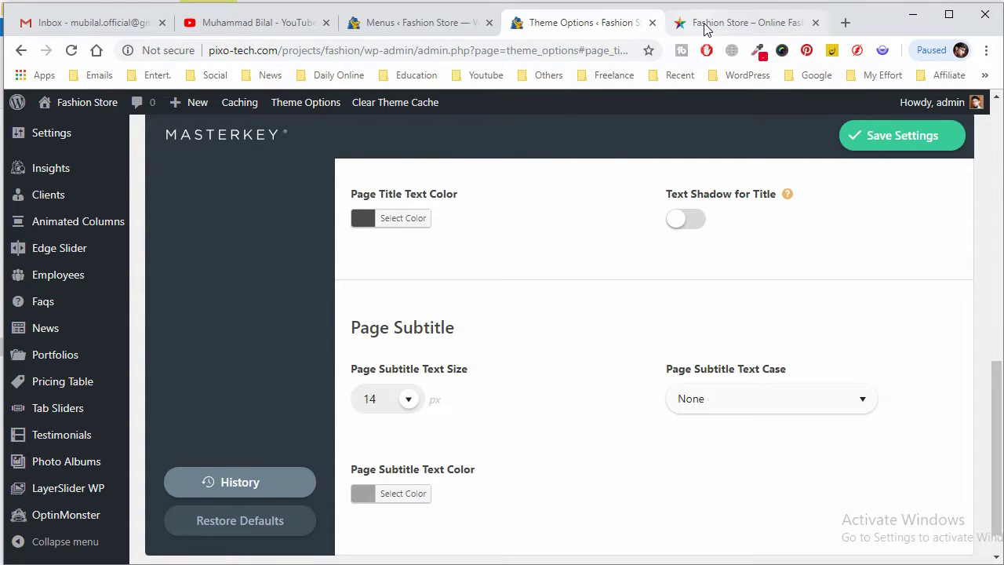
pyautogui.click(705, 24)
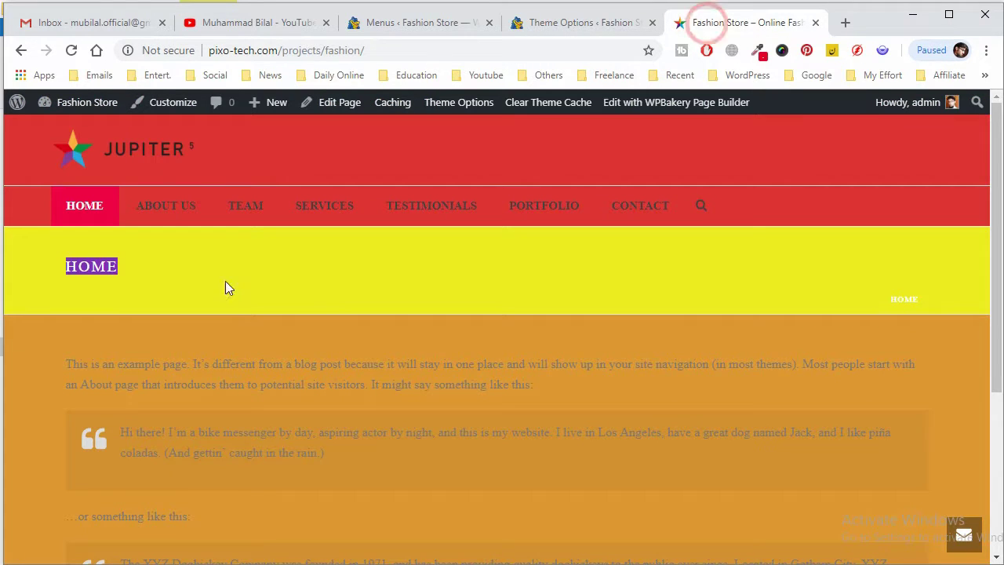
pyautogui.click(590, 24)
pyautogui.scroll(10, 504, 376)
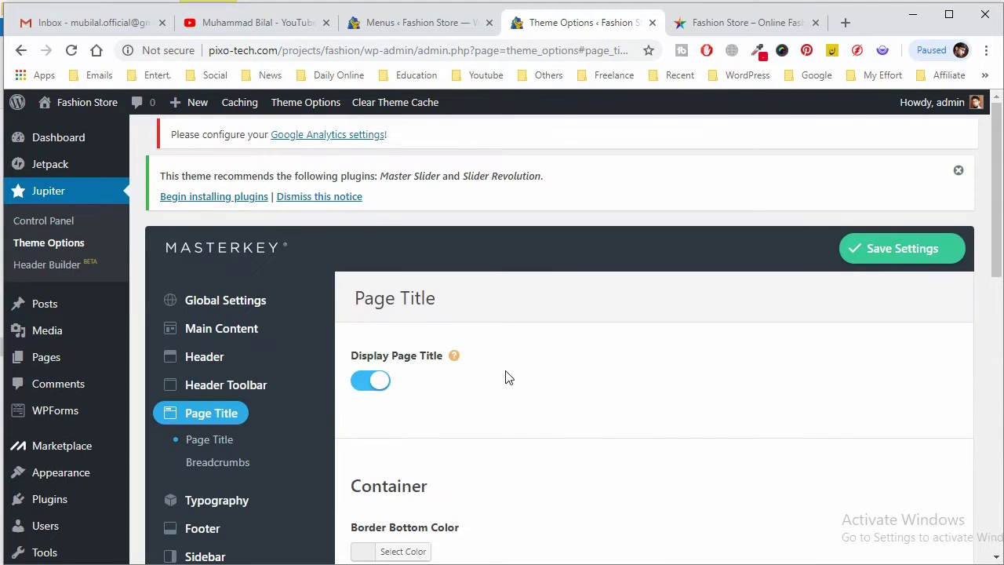
# - Open the Breadcrumbs settings under Page Title and find the breadcrumb on the live site
pyautogui.scroll(-3, 439, 408)
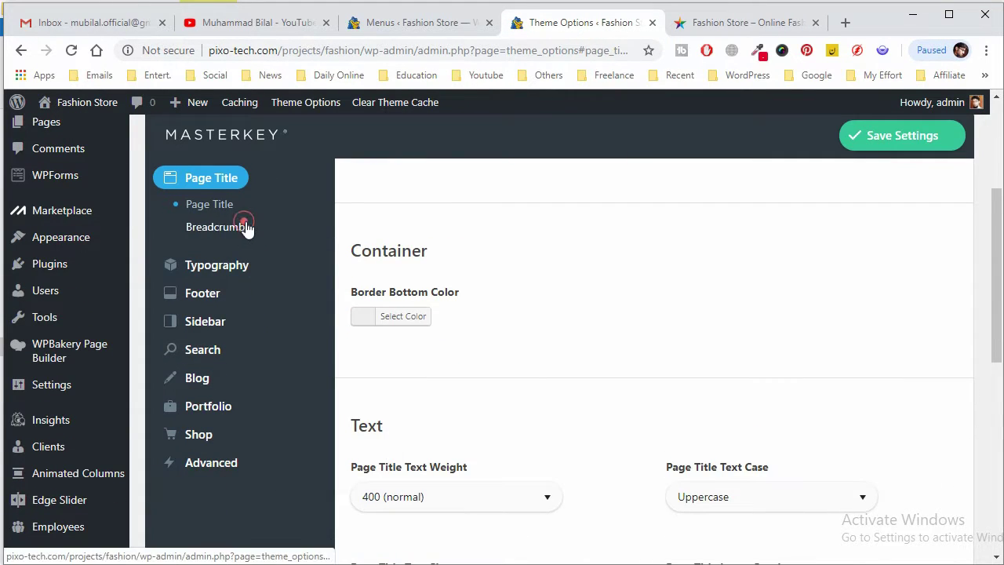
pyautogui.click(243, 227)
pyautogui.click(741, 23)
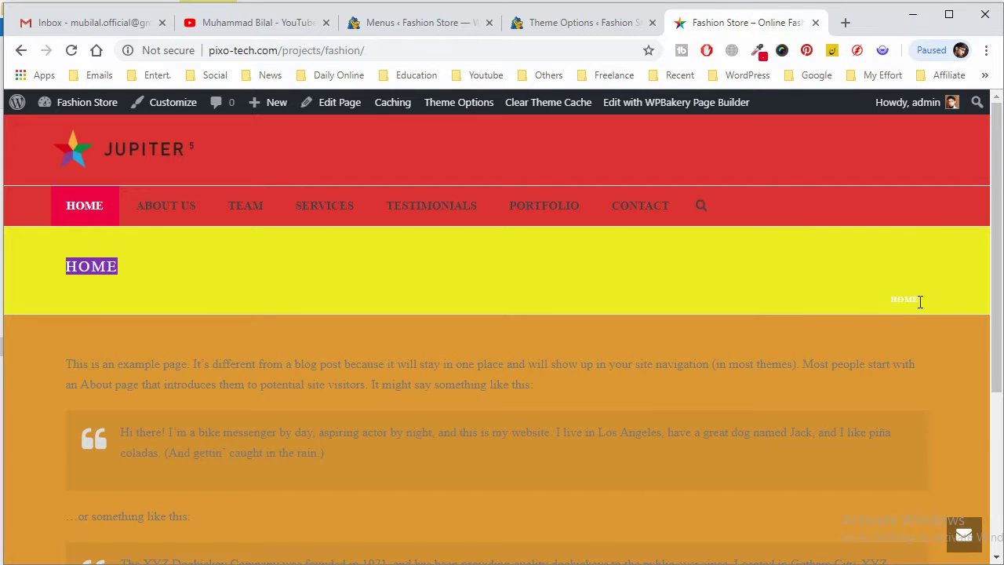
pyautogui.click(587, 22)
pyautogui.scroll(3, 647, 315)
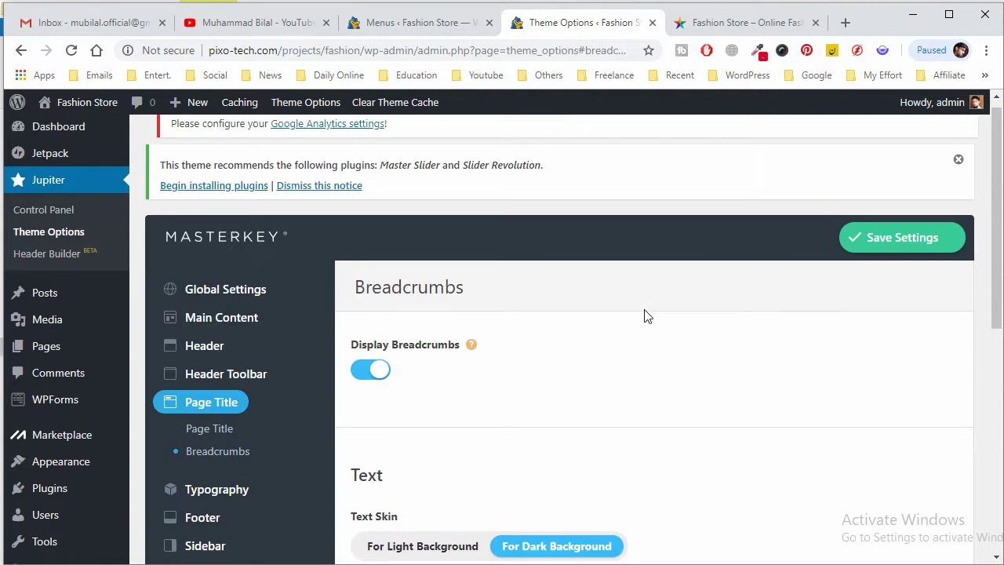
pyautogui.scroll(1, 647, 315)
# - Highlight the Home breadcrumb on the live site and view the Breadcrumbs display and text skin options
pyautogui.click(753, 22)
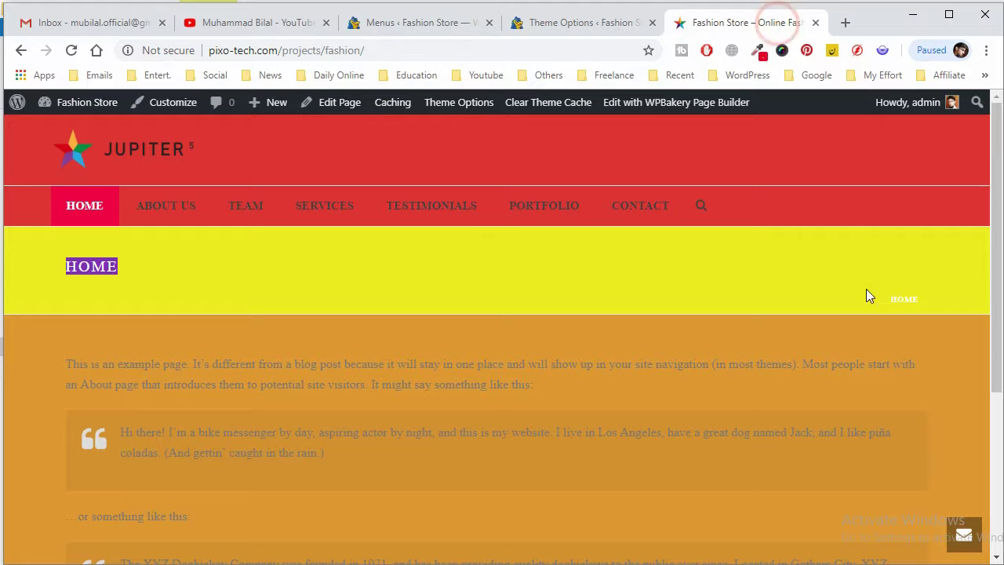
pyautogui.moveTo(923, 300); pyautogui.dragTo(889, 299)
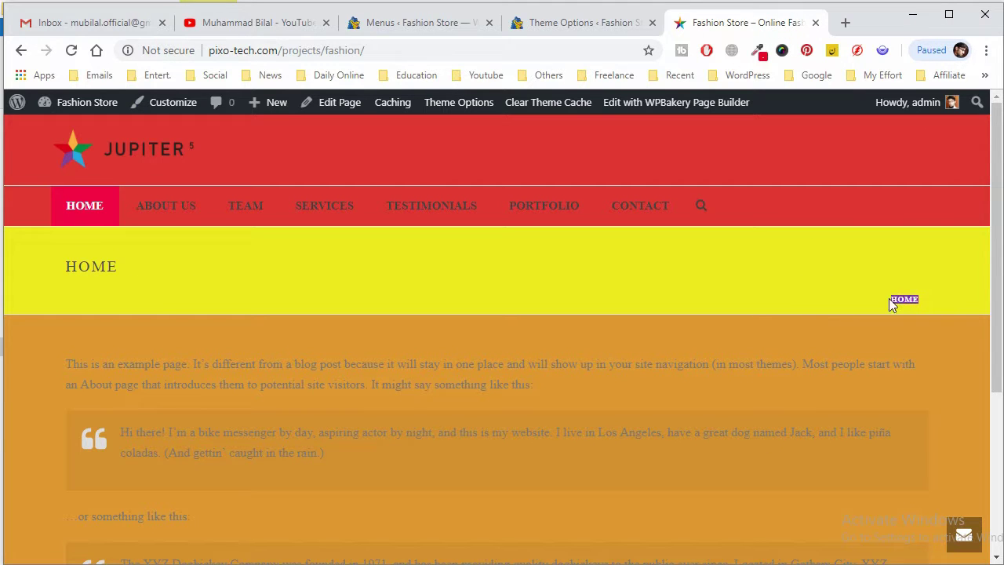
pyautogui.click(460, 22)
pyautogui.click(565, 23)
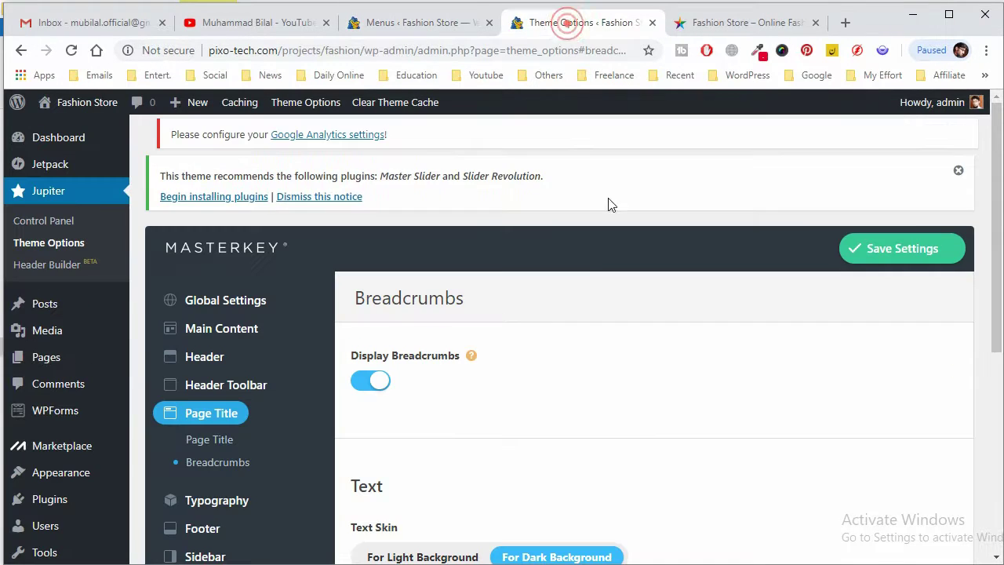
pyautogui.scroll(-2, 489, 358)
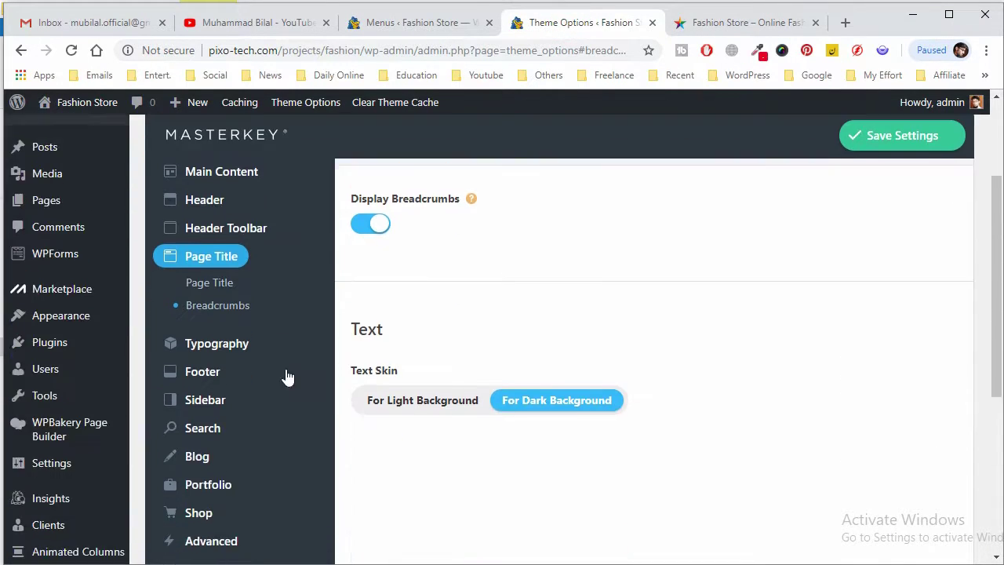
# - Open the Typography settings and look over the default font family block
pyautogui.click(225, 345)
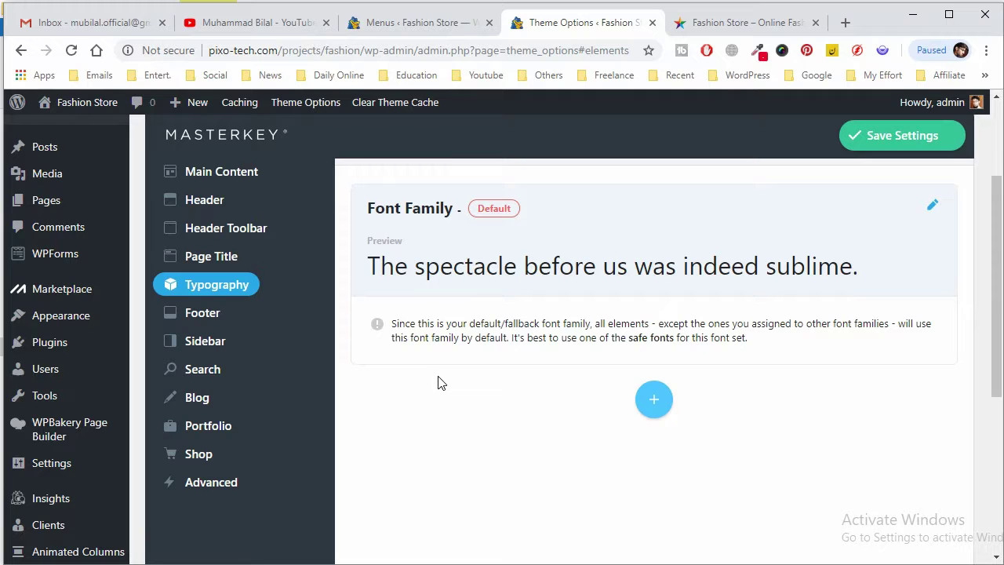
pyautogui.scroll(2, 439, 381)
pyautogui.scroll(-4, 510, 379)
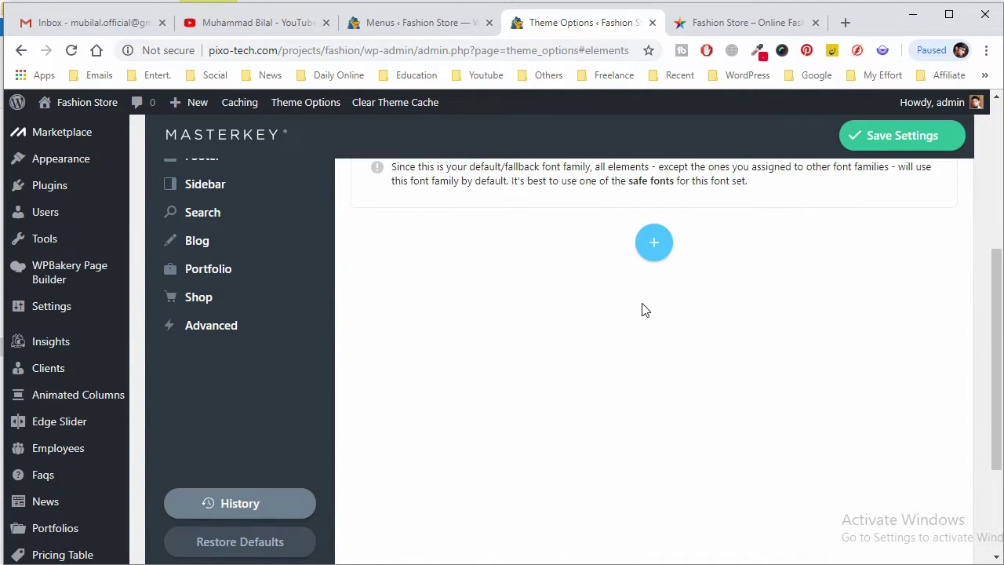
pyautogui.scroll(1, 665, 290)
pyautogui.scroll(2, 665, 297)
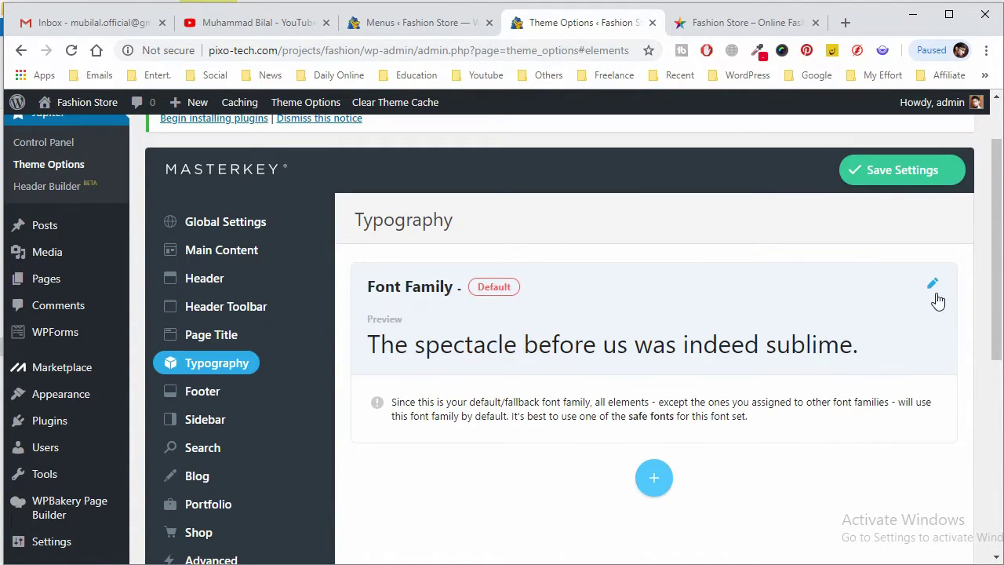
# - Start editing the default font family and limit the font source to Google Fonts
pyautogui.click(933, 286)
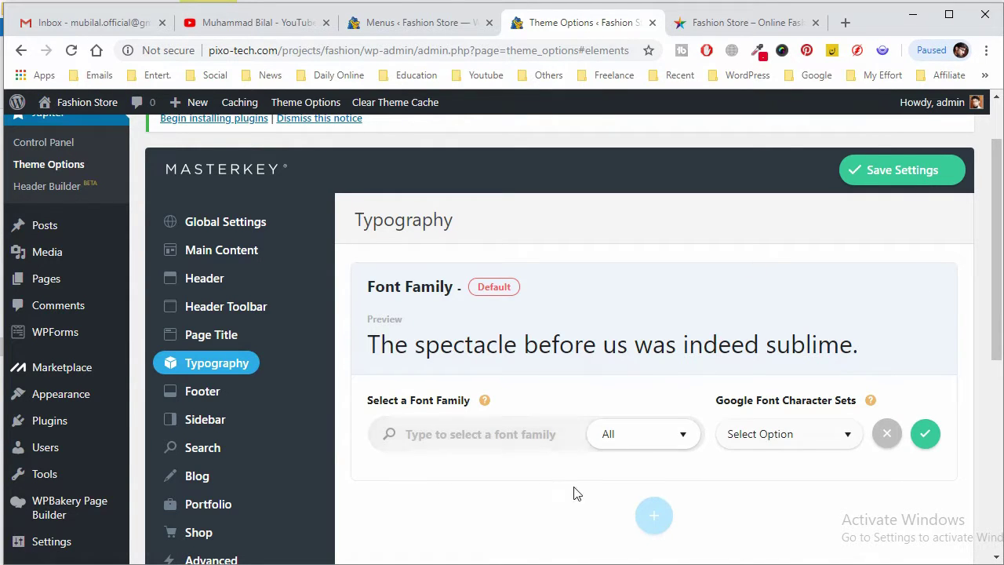
pyautogui.click(618, 441)
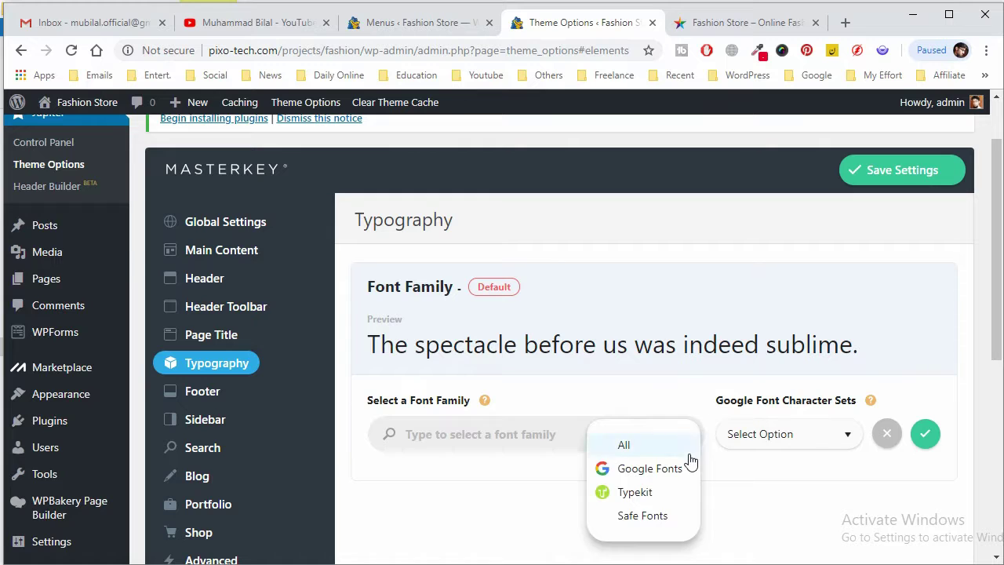
pyautogui.click(650, 469)
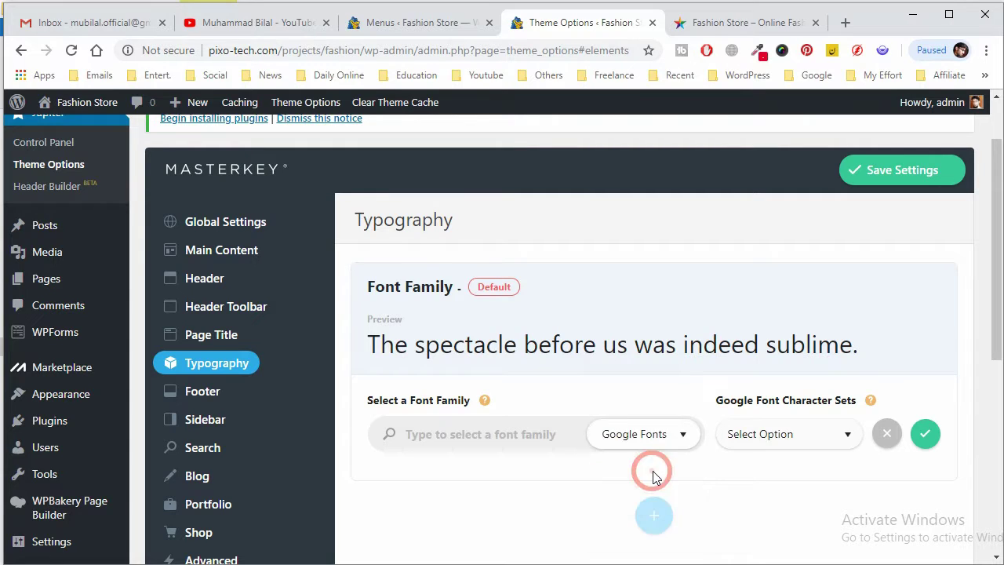
# - Examine the Google Font character sets and browse the list of available Google font families
pyautogui.click(811, 441)
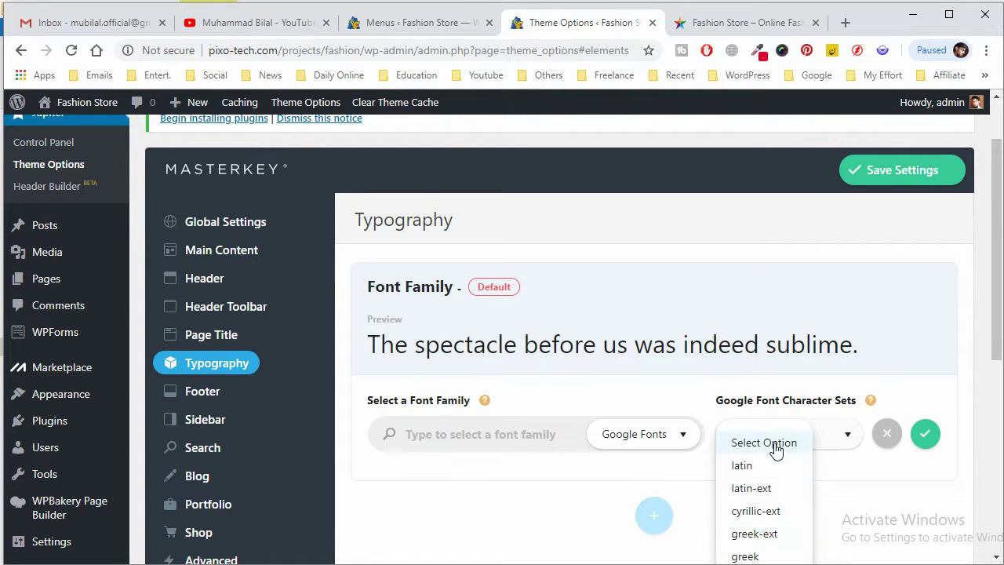
pyautogui.click(679, 389)
pyautogui.click(538, 438)
pyautogui.scroll(-2, 774, 360)
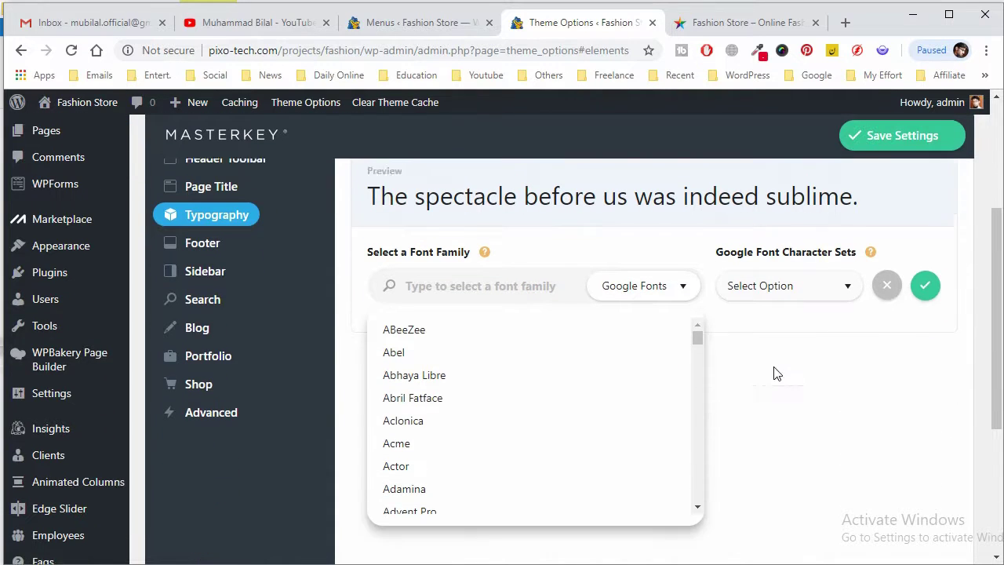
pyautogui.moveTo(698, 331); pyautogui.dragTo(698, 407)
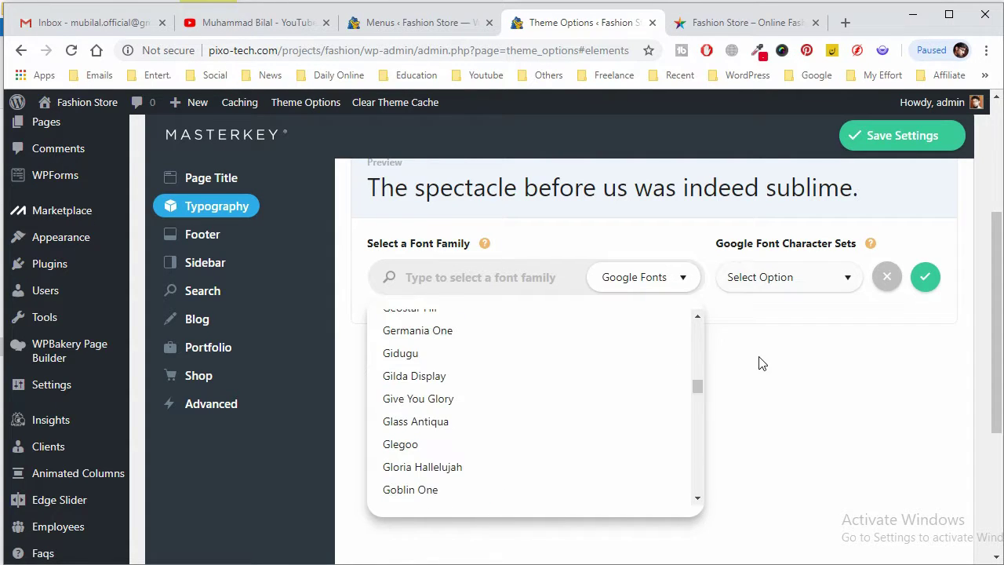
pyautogui.click(757, 357)
# - Open the Google Fonts website in a new browser tab from the saved bookmarks
pyautogui.click(700, 23)
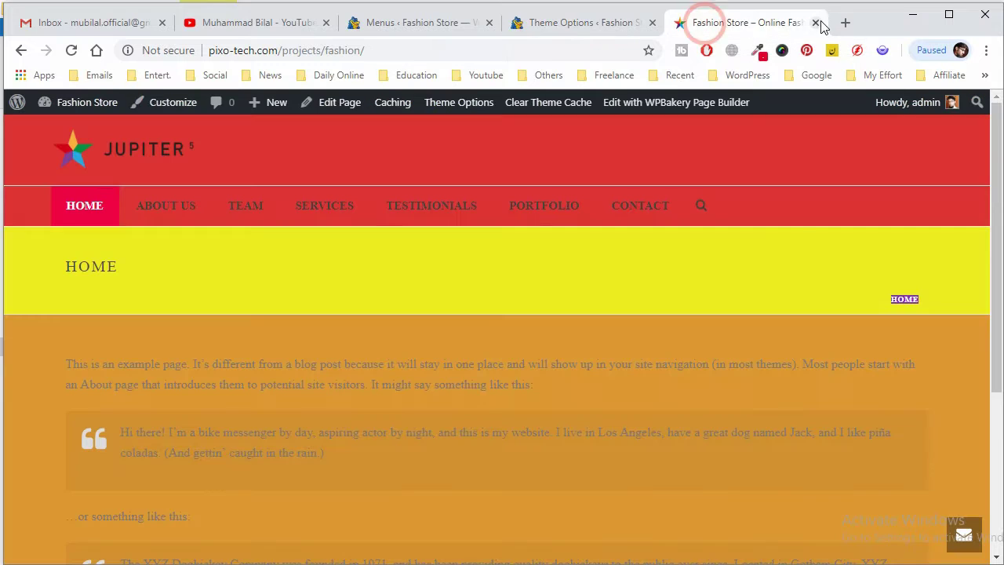
pyautogui.click(848, 22)
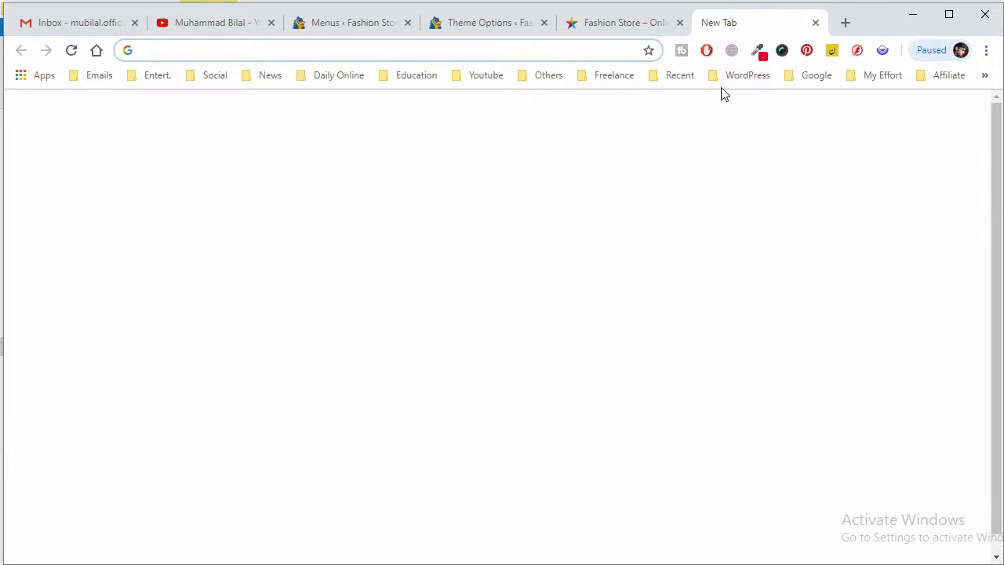
pyautogui.click(808, 79)
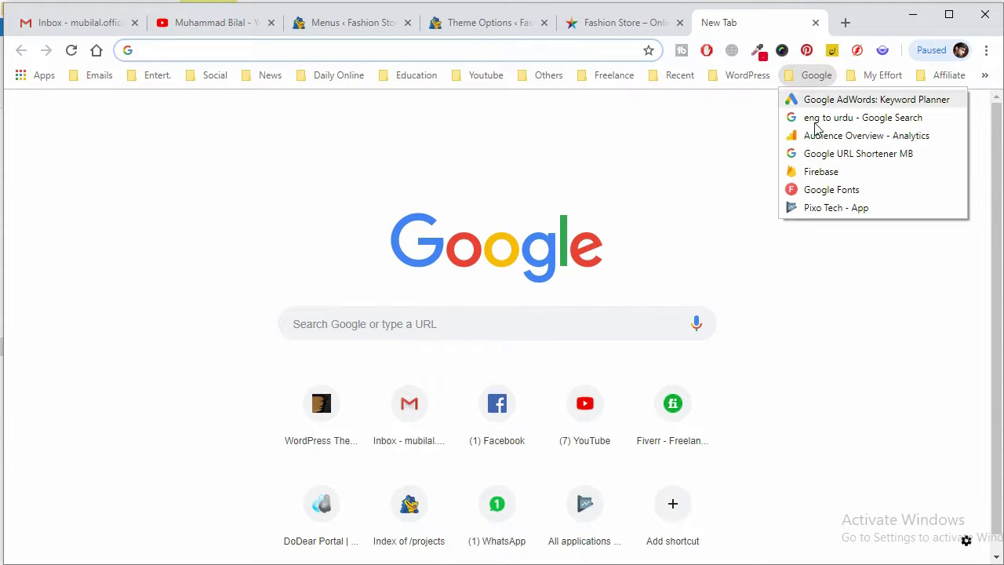
pyautogui.click(836, 191)
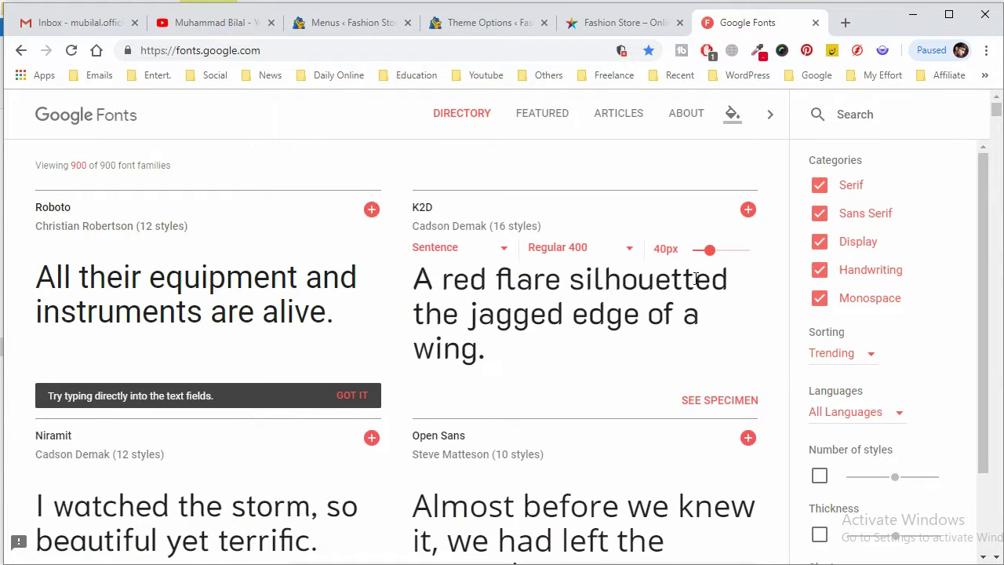
# - Browse the Google Fonts directory and examine the sample text of families such as Open Sans, Montserrat and Raleway
pyautogui.scroll(-2, 683, 278)
pyautogui.scroll(-6, 695, 287)
pyautogui.scroll(6, 729, 259)
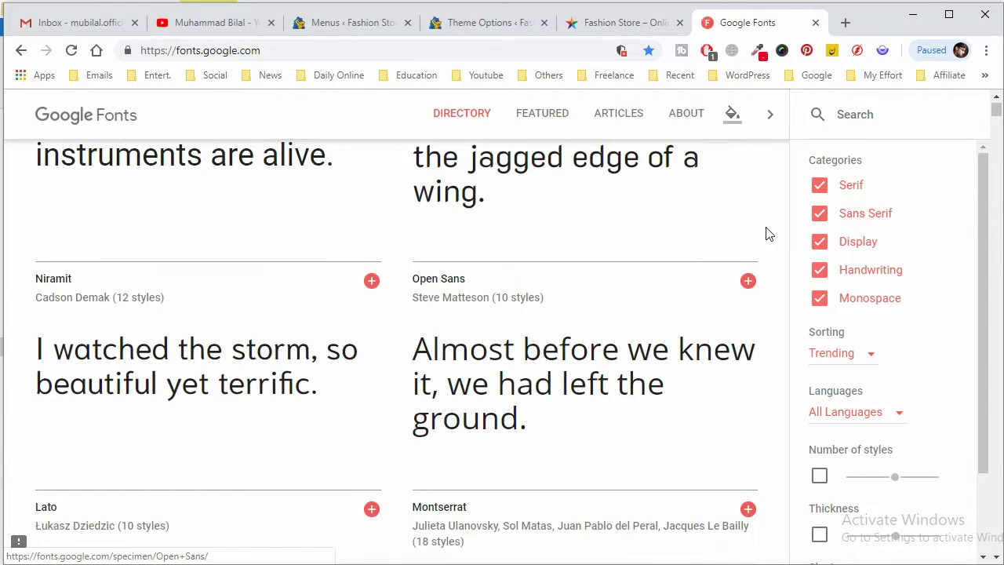
pyautogui.scroll(-5, 646, 240)
pyautogui.scroll(5, 645, 240)
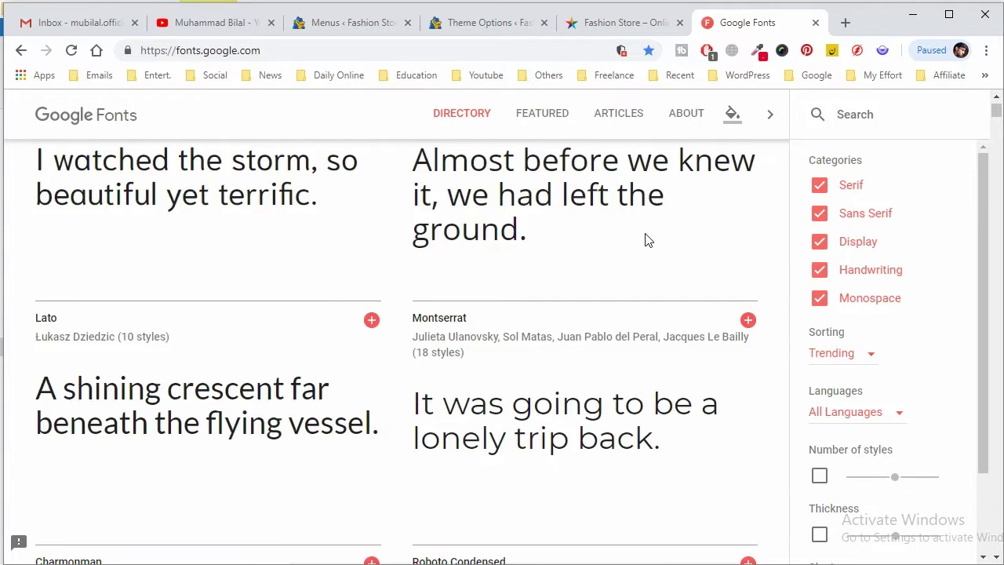
pyautogui.scroll(-5, 646, 239)
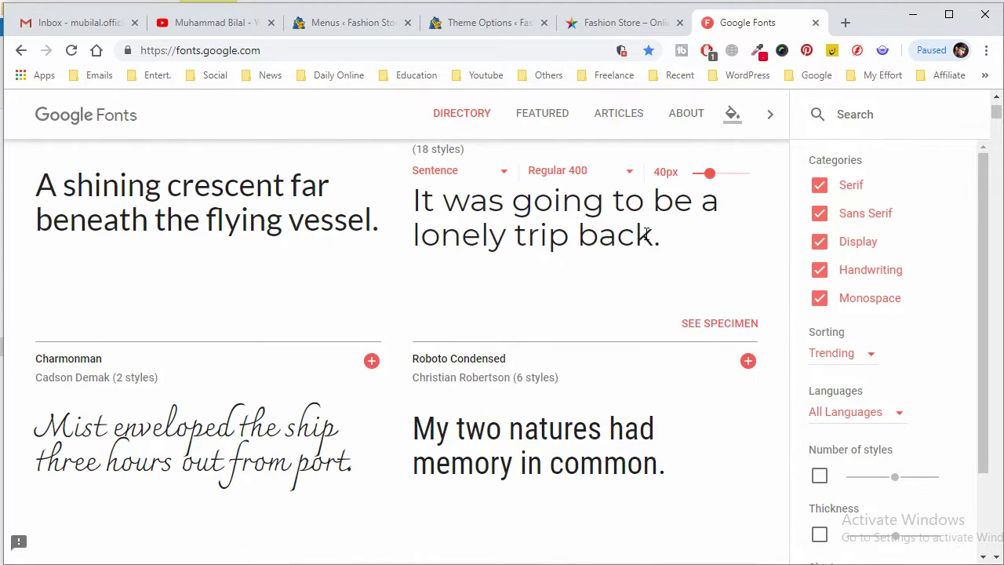
pyautogui.scroll(-5, 645, 233)
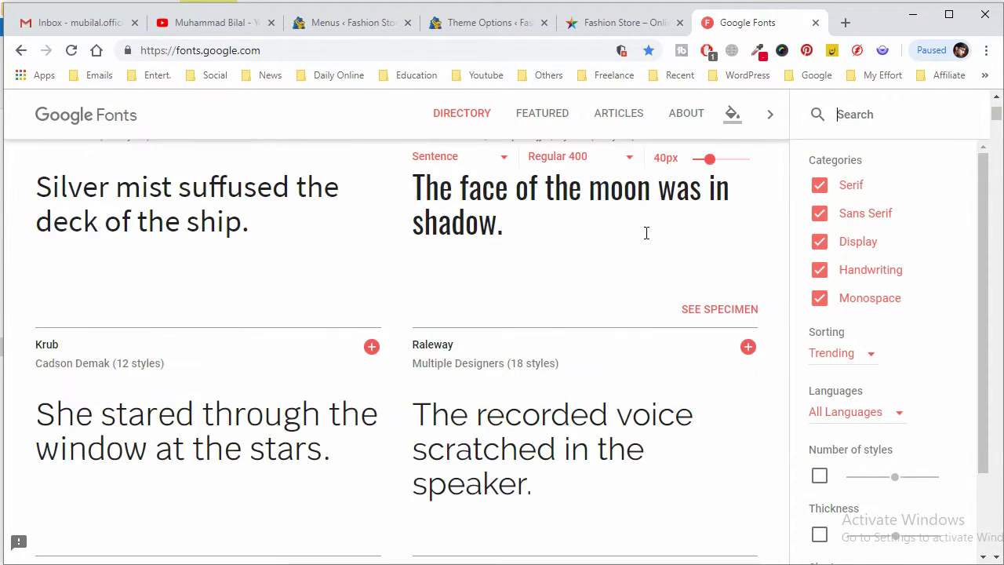
pyautogui.scroll(-3, 645, 231)
pyautogui.scroll(3, 646, 230)
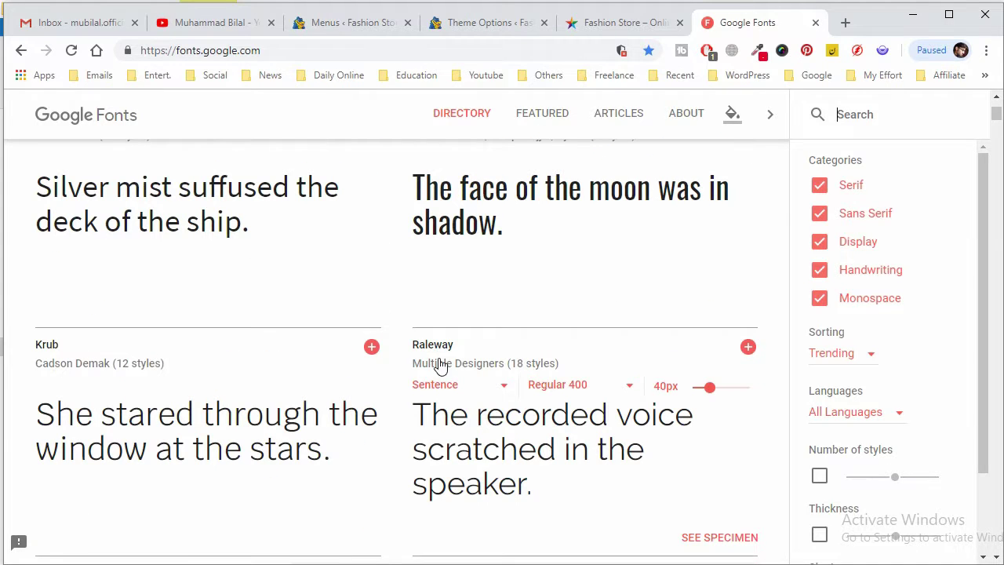
# - Return to the theme options, set the default font family to Raleway and save the settings
pyautogui.click(598, 23)
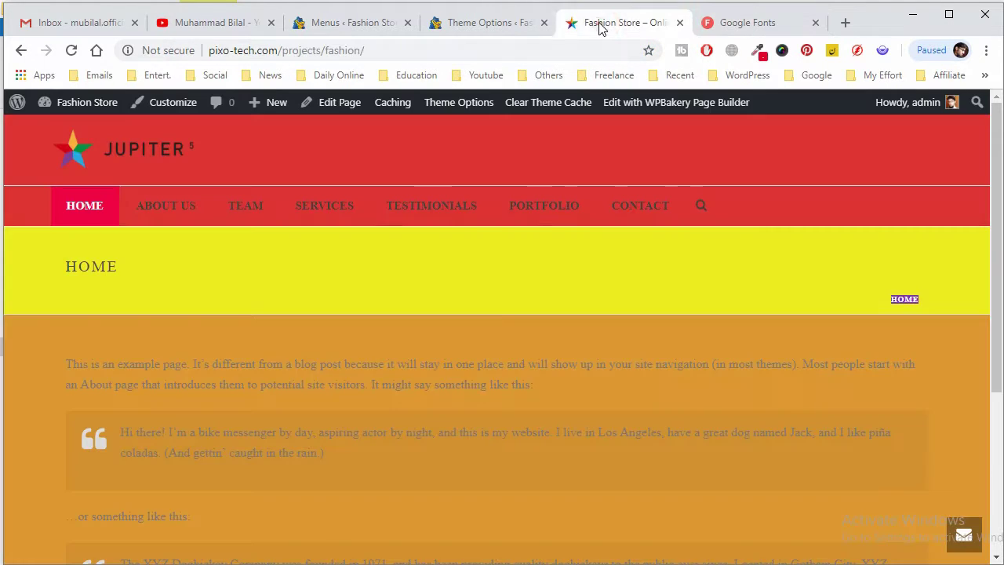
pyautogui.click(521, 22)
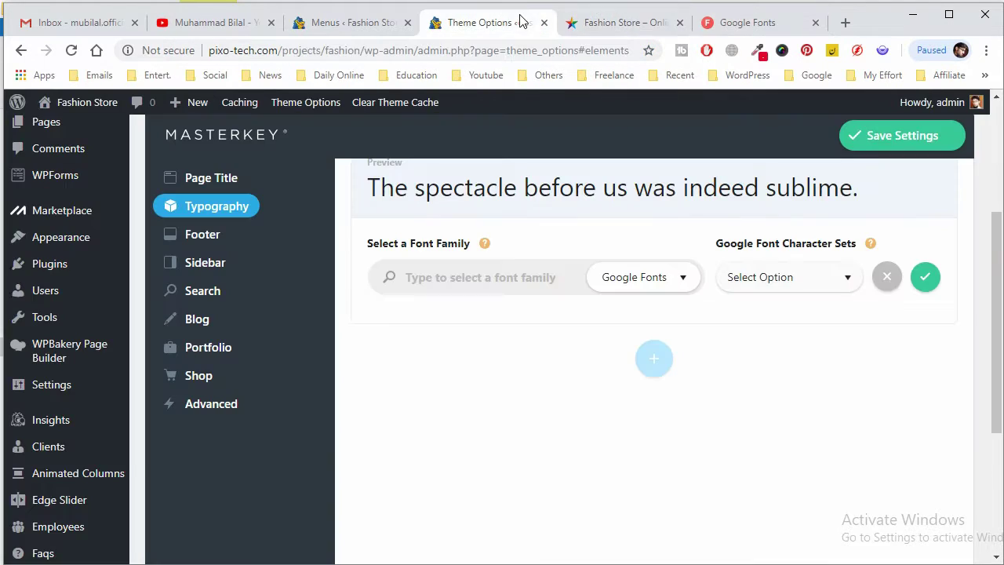
pyautogui.click(514, 277)
pyautogui.write('ra')
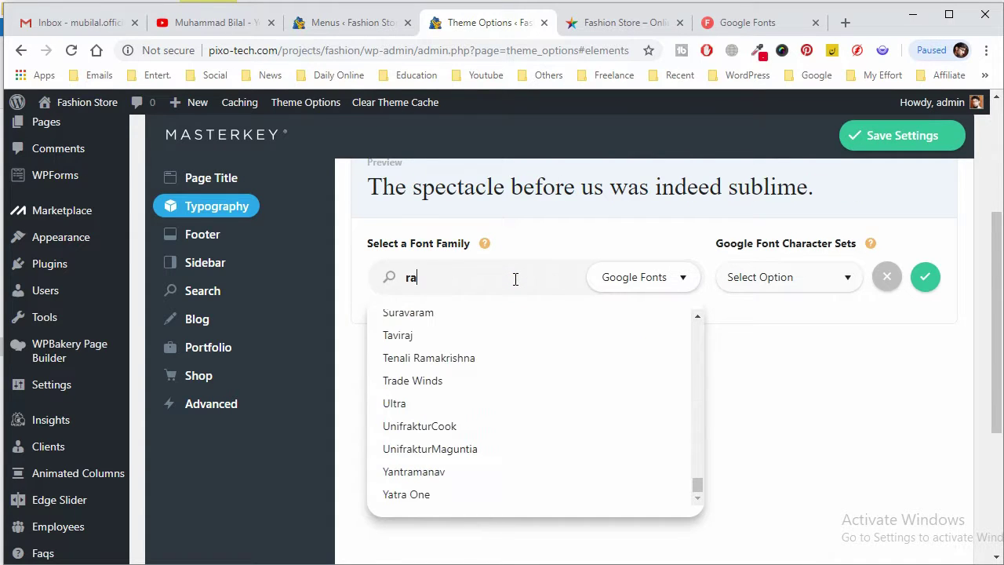
pyautogui.write('l')
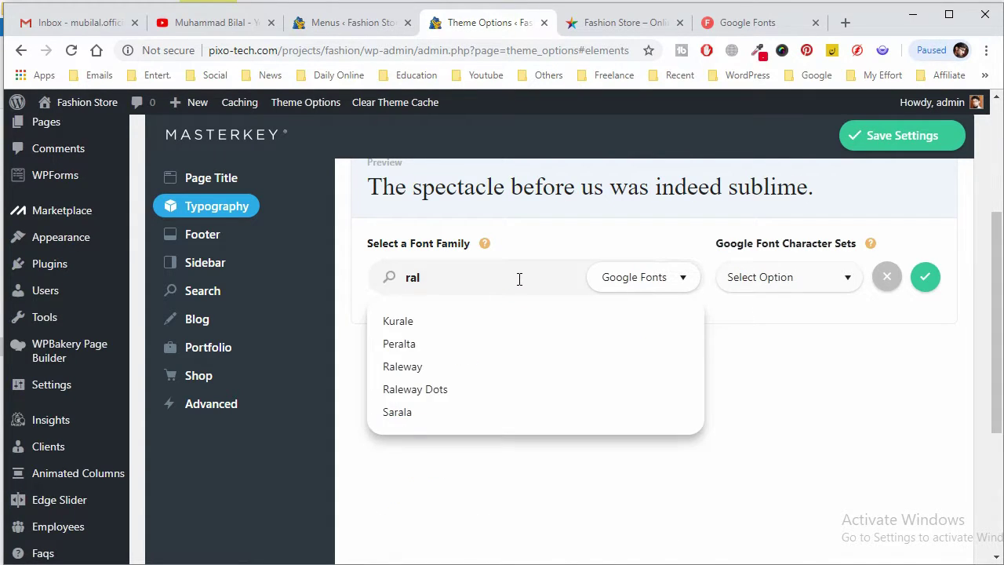
pyautogui.click(530, 371)
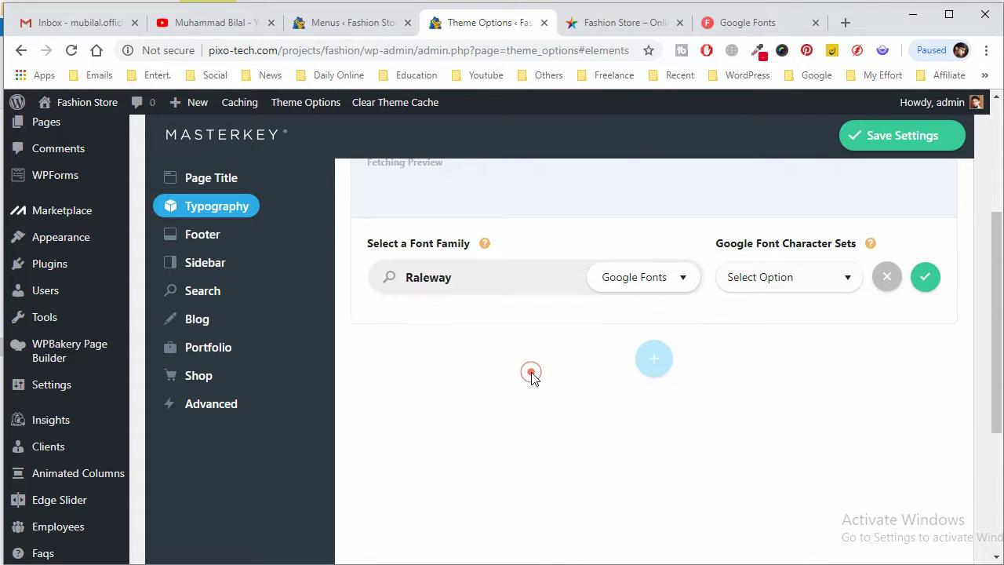
pyautogui.click(925, 277)
pyautogui.click(911, 134)
# - Reload the live Fashion Store page and highlight the opening body text to check its font
pyautogui.click(600, 23)
pyautogui.rightClick(603, 24)
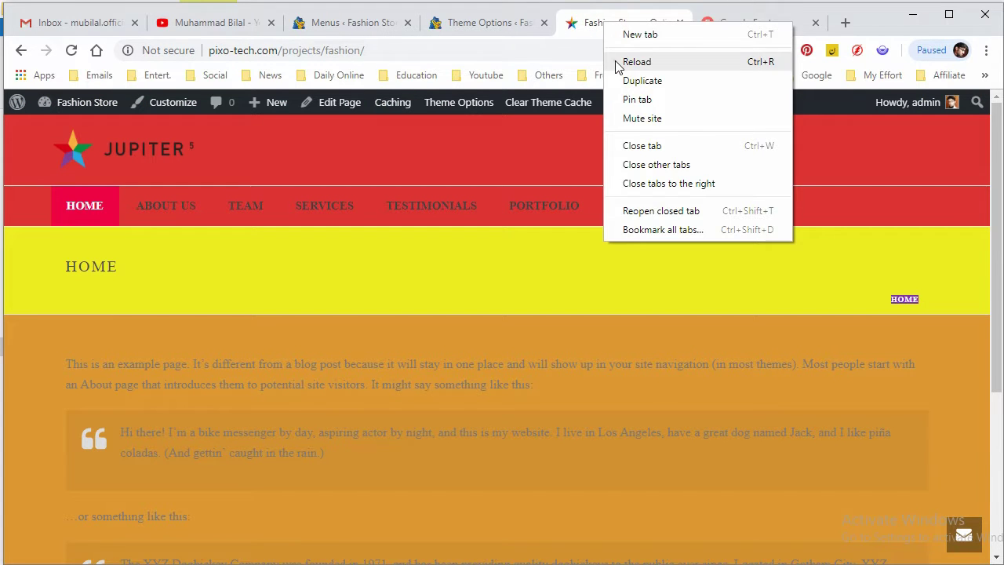
pyautogui.click(616, 63)
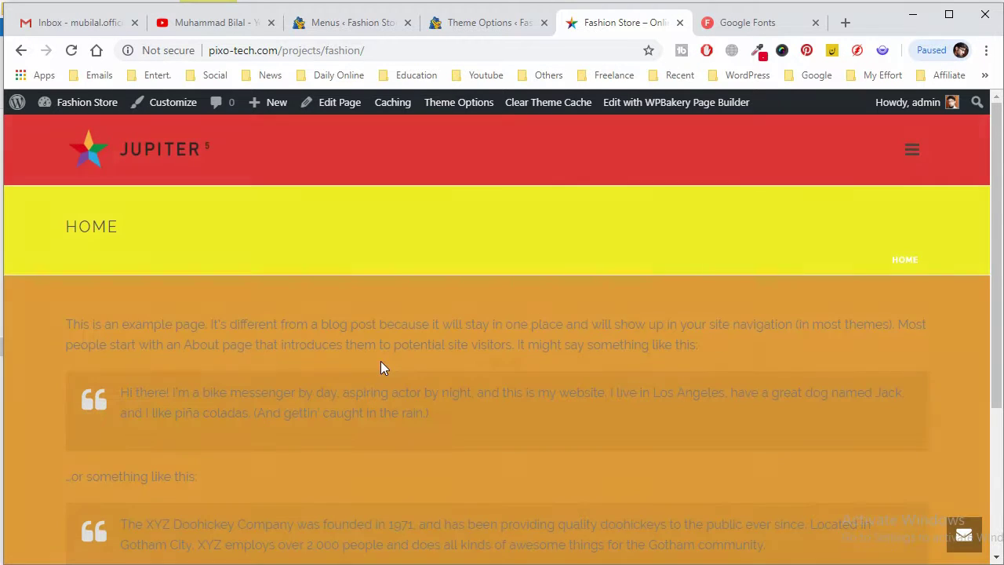
pyautogui.moveTo(280, 324); pyautogui.dragTo(459, 389)
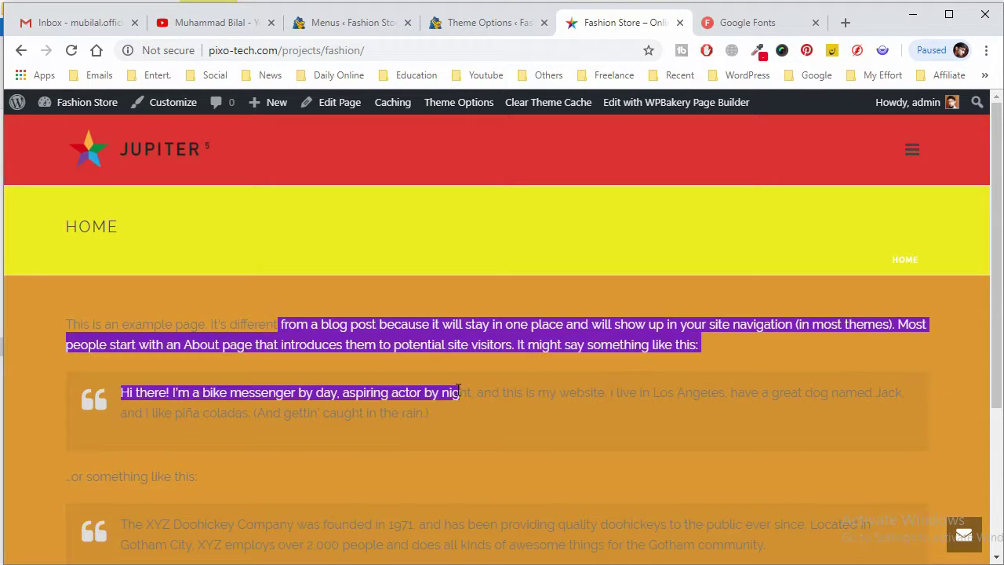
# - Add a second font family to the Typography settings, accepting Arial, Helvetica, sans-serif
pyautogui.click(495, 27)
pyautogui.click(657, 323)
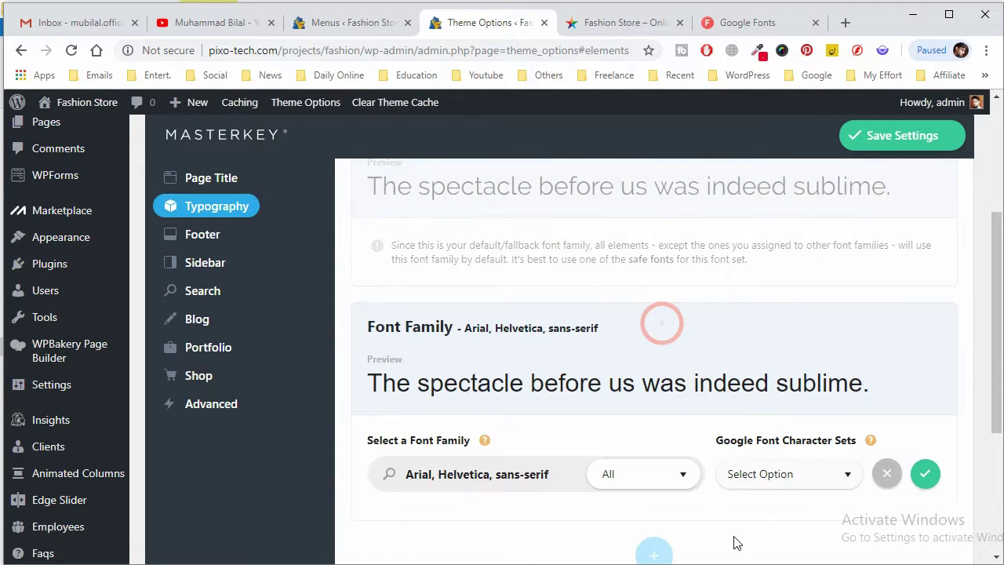
pyautogui.click(887, 473)
pyautogui.click(653, 322)
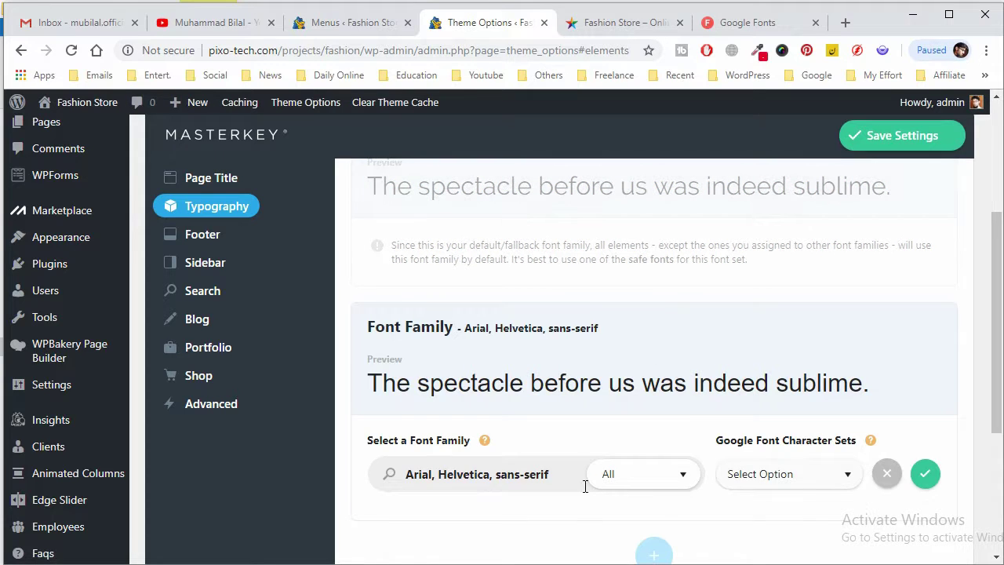
pyautogui.click(922, 474)
# - Examine the list of page elements that the Arial, Helvetica, sans-serif font family can be assigned to
pyautogui.scroll(-2, 401, 382)
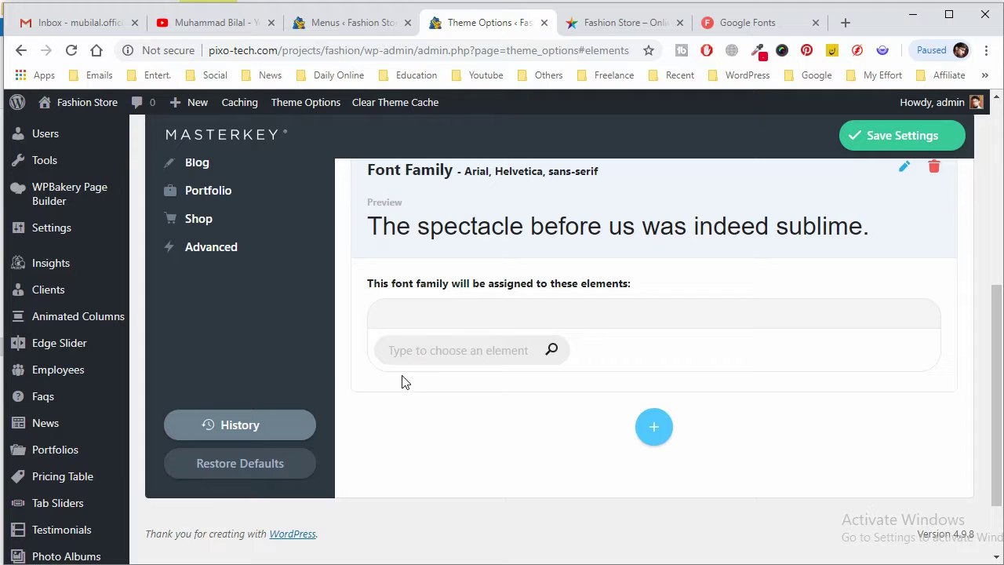
pyautogui.click(408, 353)
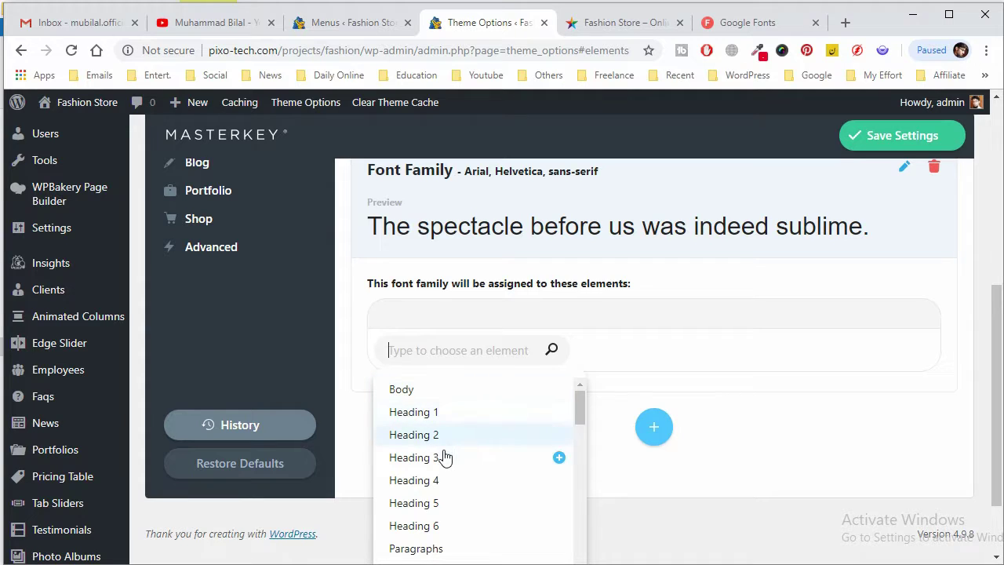
pyautogui.scroll(-1, 446, 451)
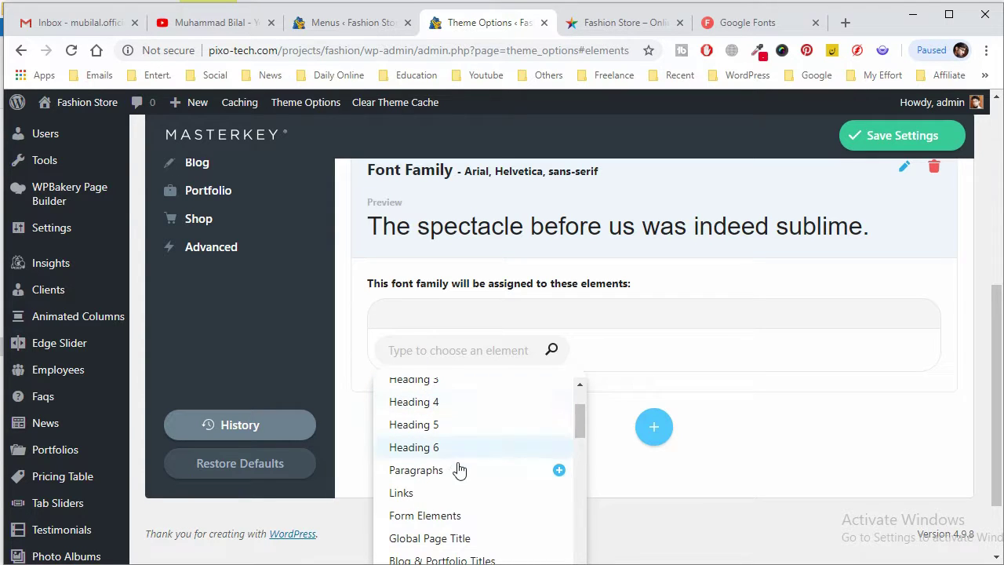
pyautogui.scroll(-1, 459, 478)
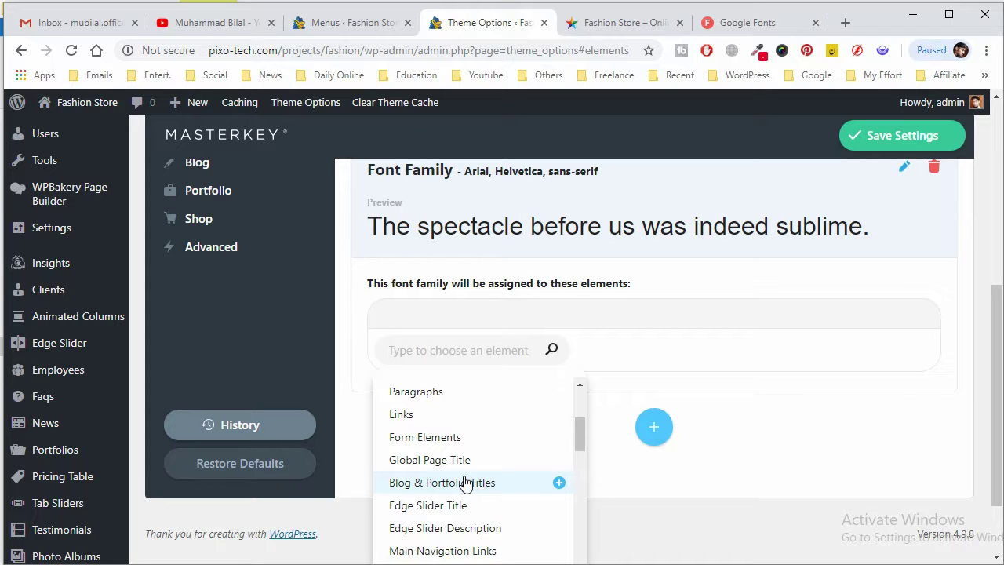
pyautogui.scroll(-2, 469, 483)
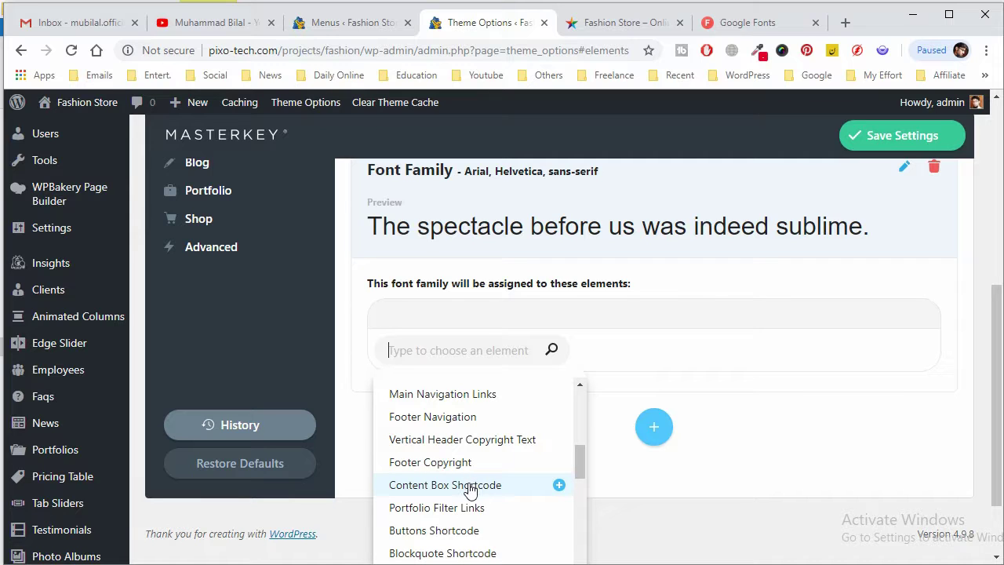
pyautogui.scroll(-1, 470, 490)
pyautogui.scroll(-1, 469, 490)
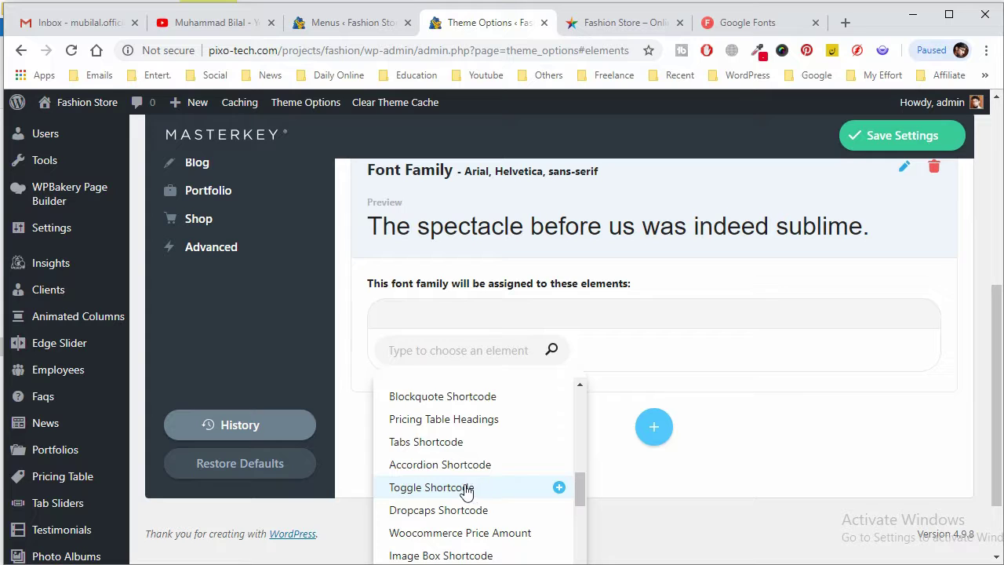
pyautogui.scroll(-2, 470, 490)
pyautogui.scroll(-4, 468, 491)
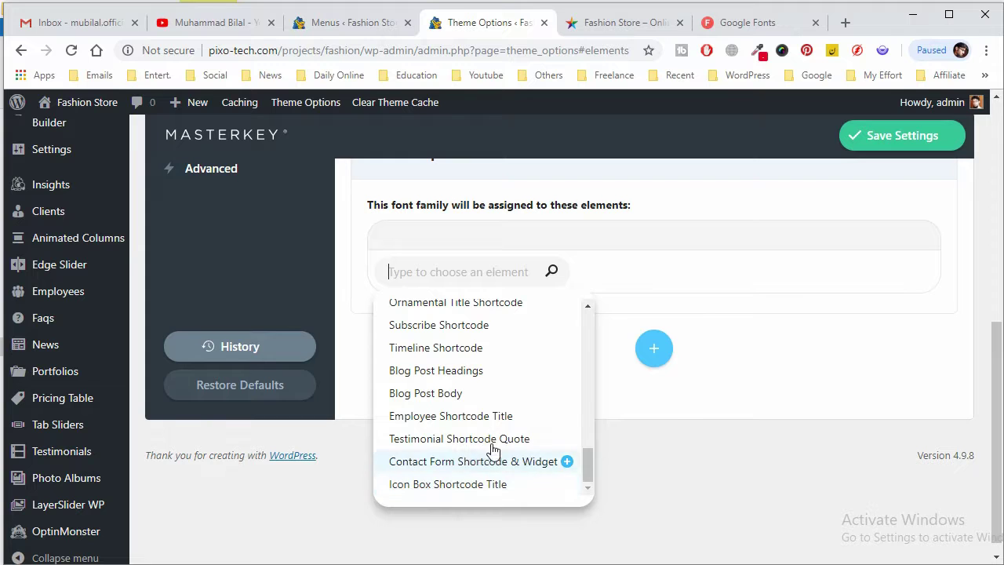
pyautogui.click(698, 412)
# - Remove the Arial, Helvetica, sans-serif font family from the Typography settings
pyautogui.scroll(2, 698, 411)
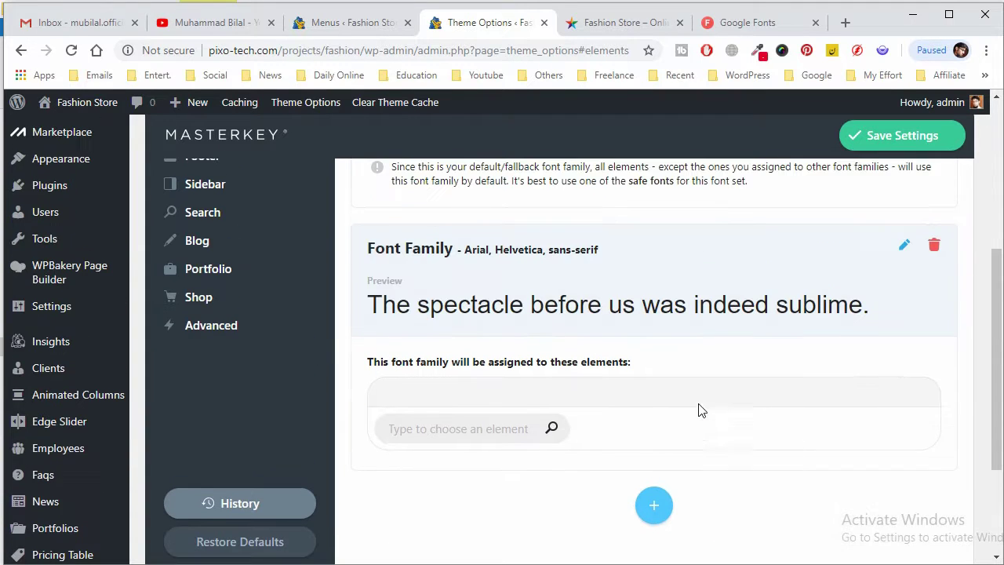
pyautogui.click(934, 245)
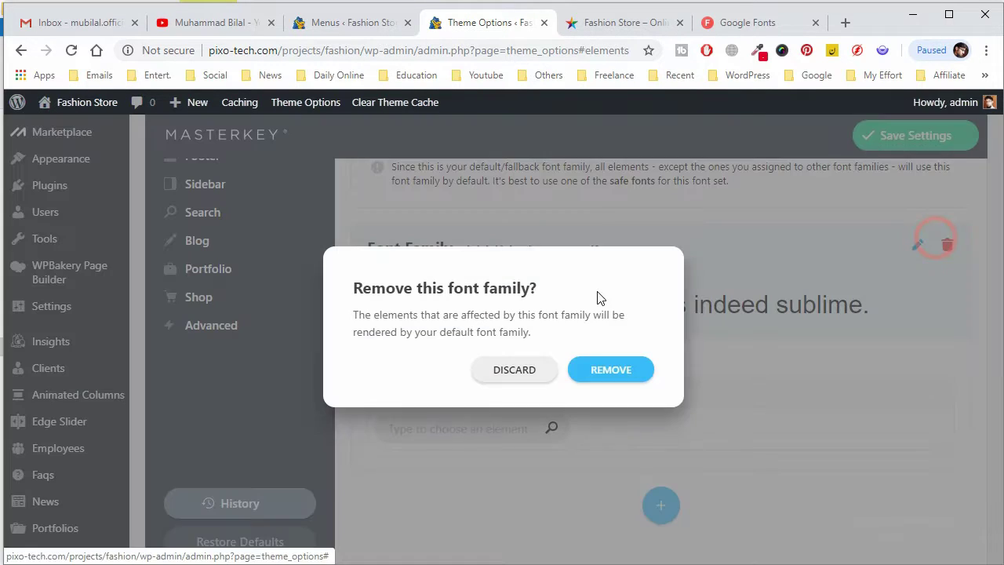
pyautogui.click(610, 370)
# - Open the Footer settings, inspect the footer area on the live site and return to the theme options
pyautogui.scroll(3, 351, 340)
pyautogui.scroll(-1, 227, 314)
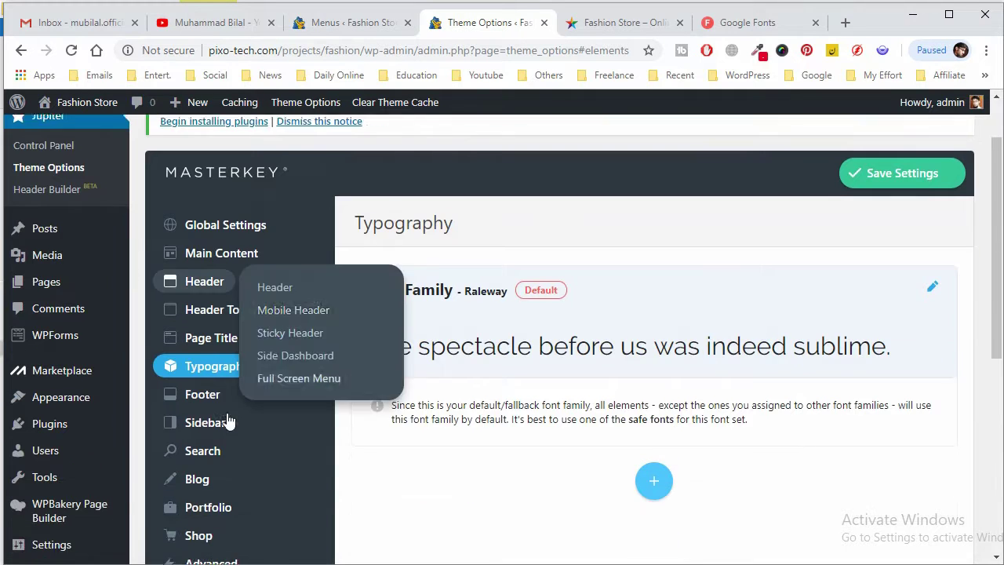
pyautogui.click(215, 400)
pyautogui.click(637, 23)
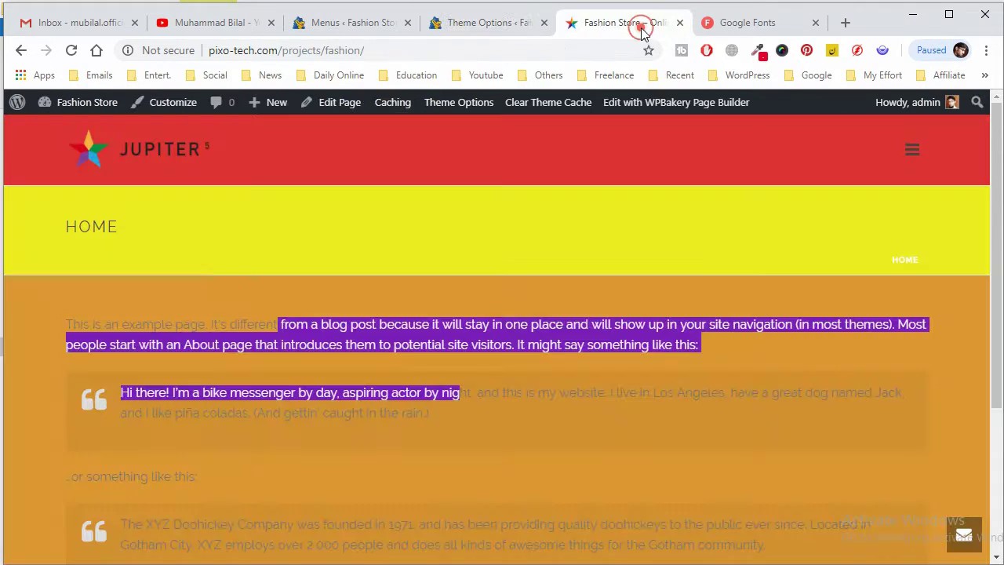
pyautogui.scroll(-3, 666, 325)
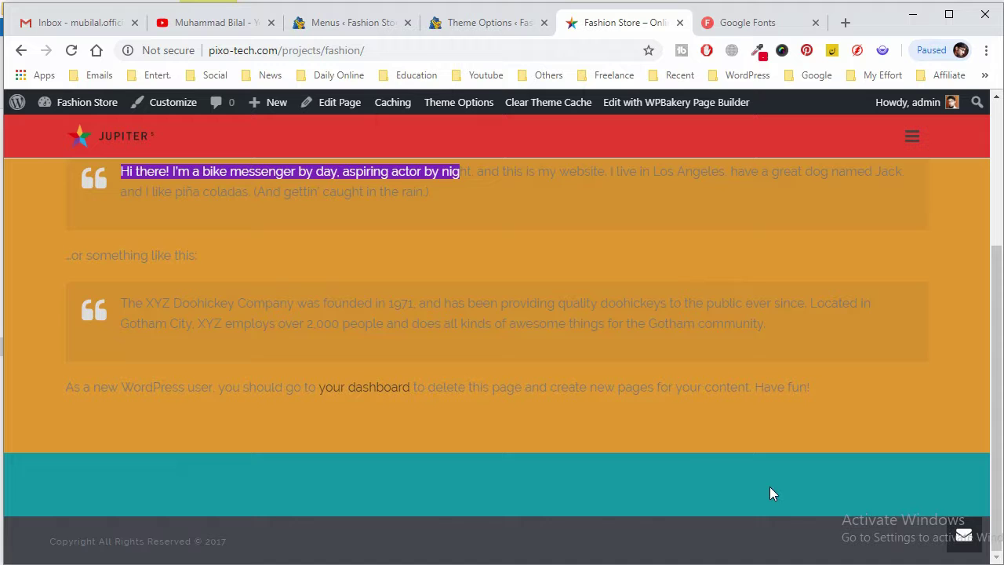
pyautogui.click(499, 25)
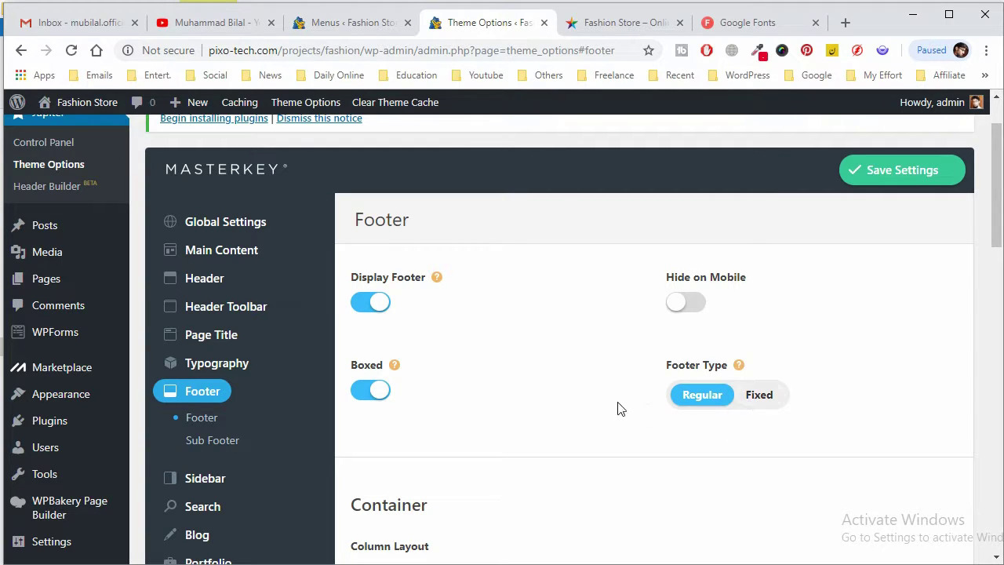
# - Compare the Regular and Fixed footer types against the live site and set the footer type to Fixed
pyautogui.click(745, 396)
pyautogui.click(705, 395)
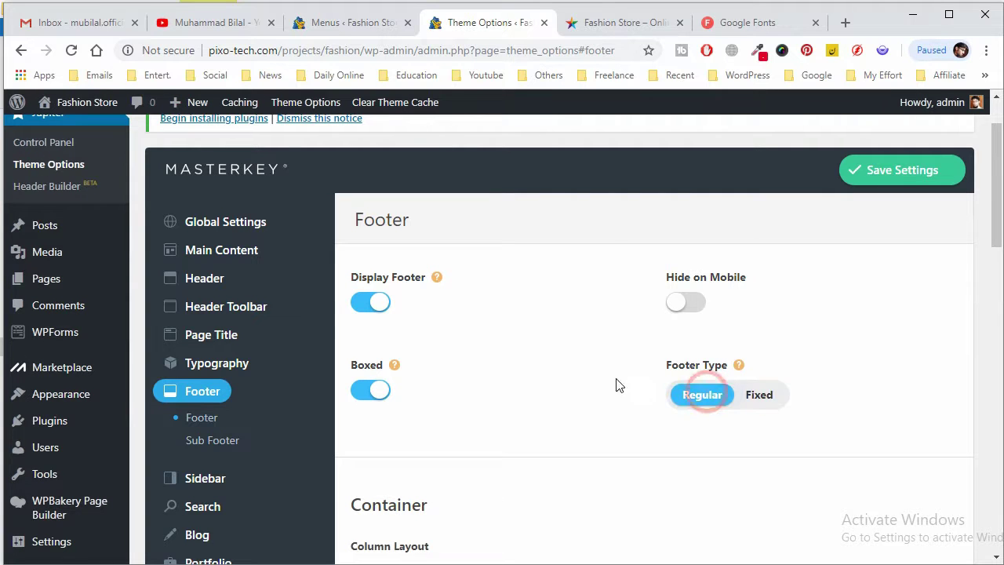
pyautogui.click(621, 23)
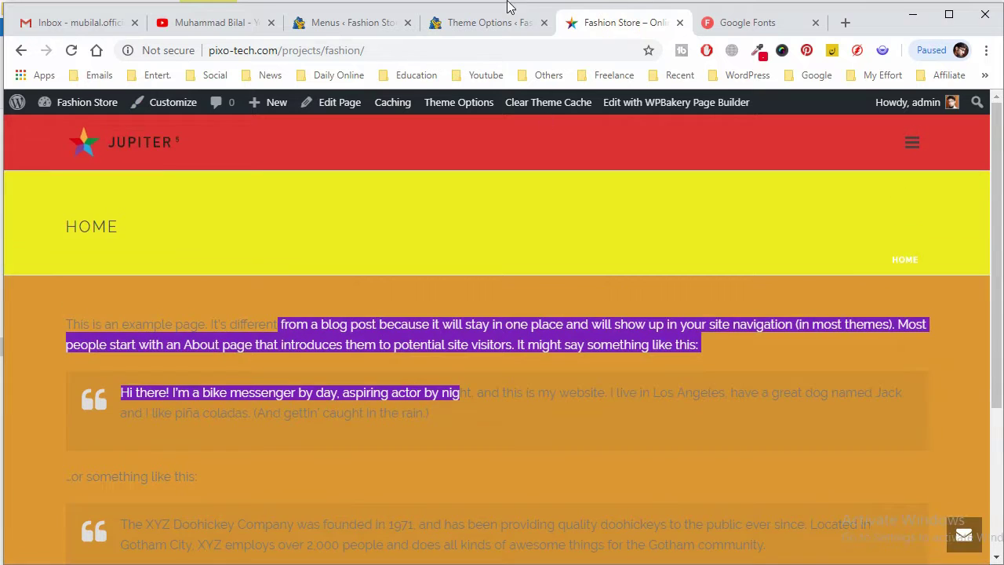
pyautogui.click(490, 23)
pyautogui.click(756, 396)
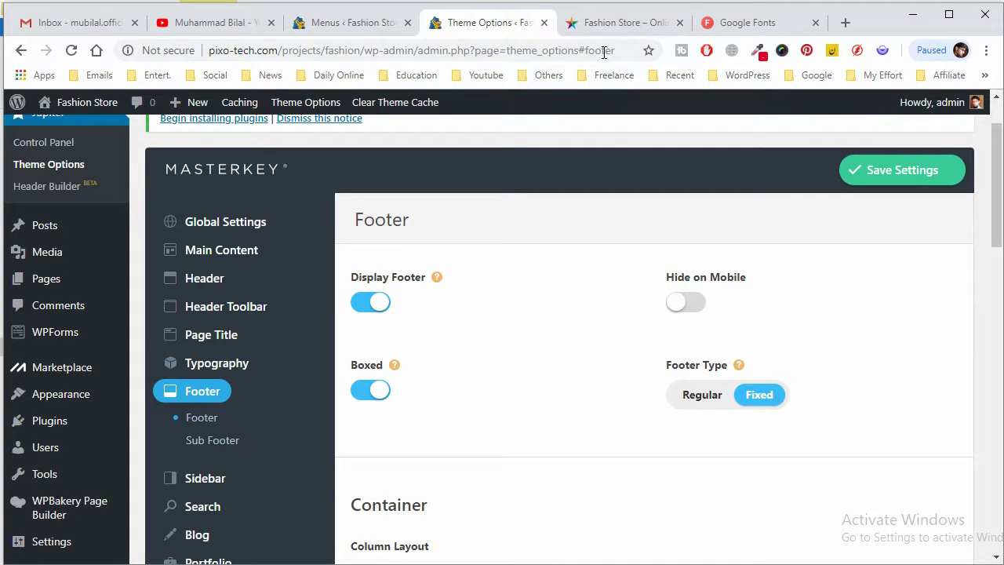
# - Check the footer on the live site and examine the footer column layout choices in the theme options
pyautogui.click(614, 22)
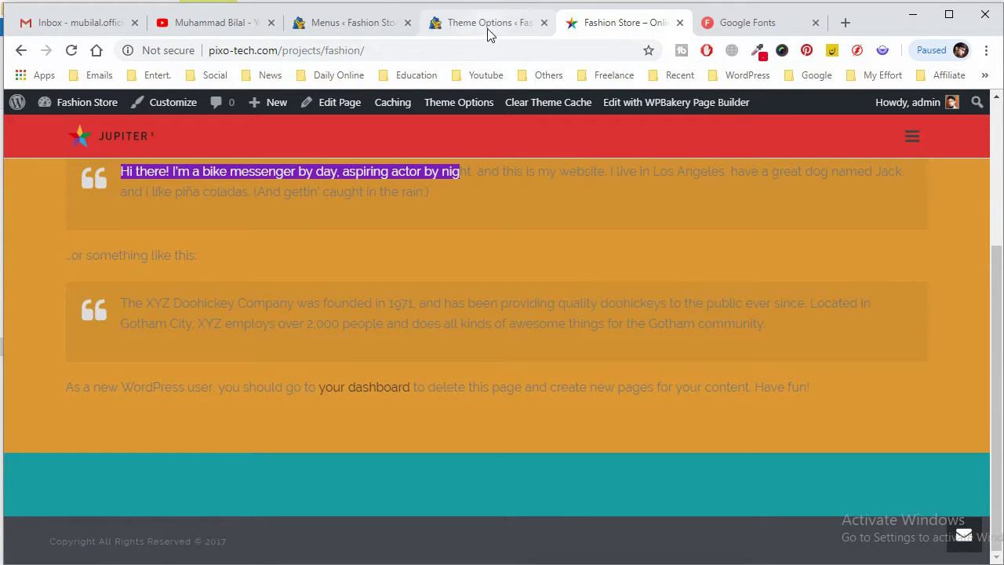
pyautogui.click(487, 23)
pyautogui.scroll(-4, 604, 345)
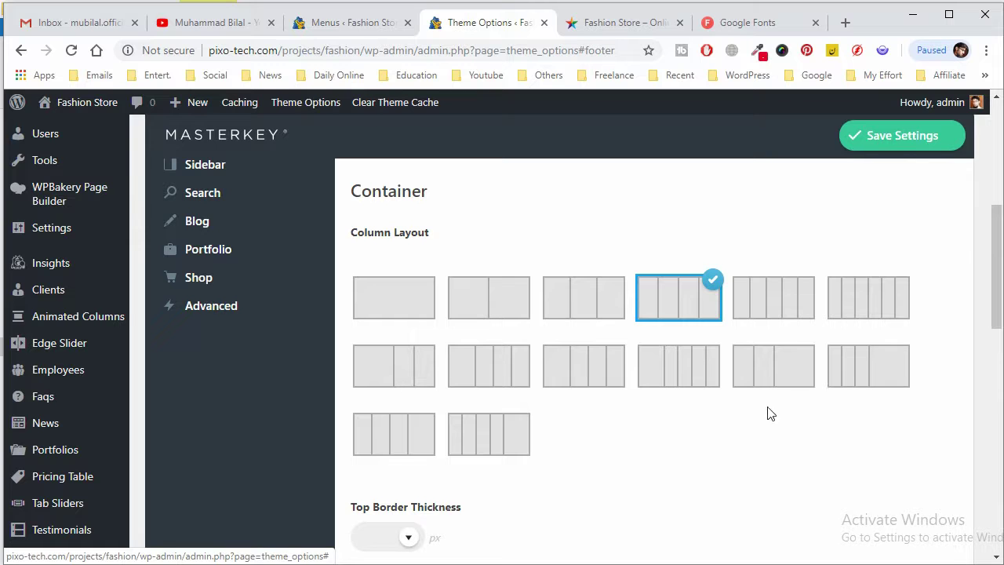
# - Set the footer's top border thickness to 4 px and its top border color to yellow, and save the settings
pyautogui.scroll(-3, 493, 381)
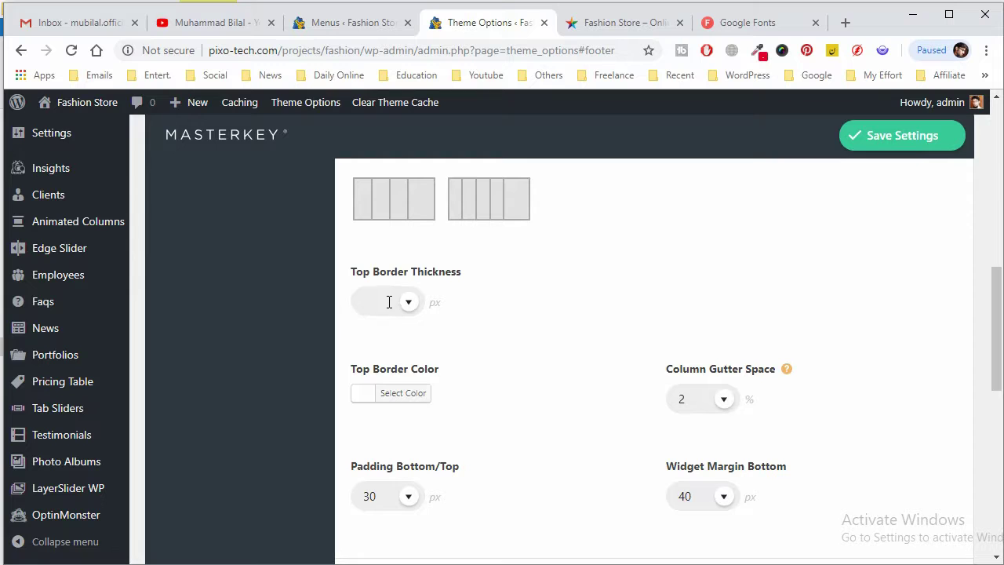
pyautogui.click(388, 301)
pyautogui.moveTo(437, 327); pyautogui.dragTo(385, 340)
pyautogui.click(403, 393)
pyautogui.scroll(-2, 451, 506)
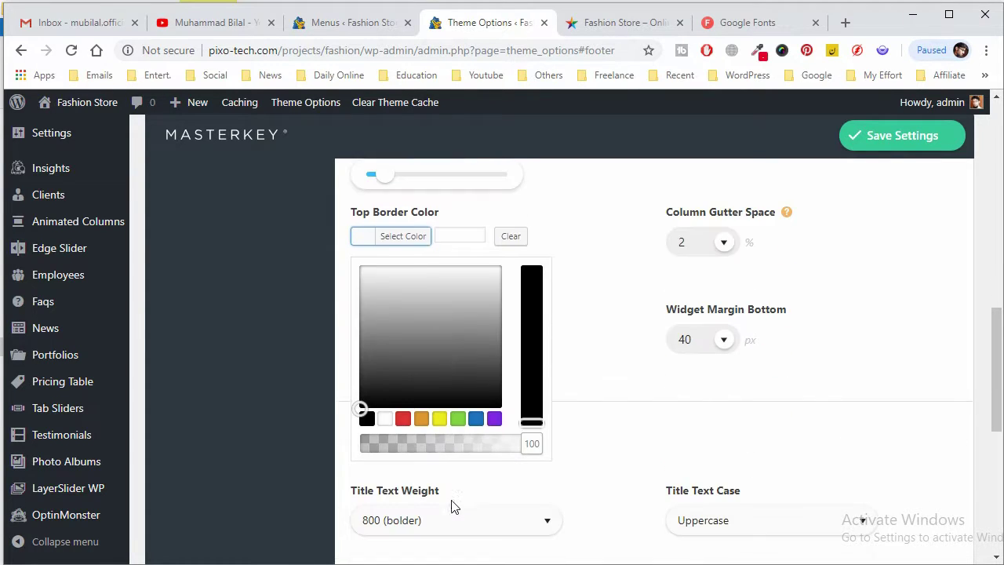
pyautogui.click(443, 422)
pyautogui.click(903, 144)
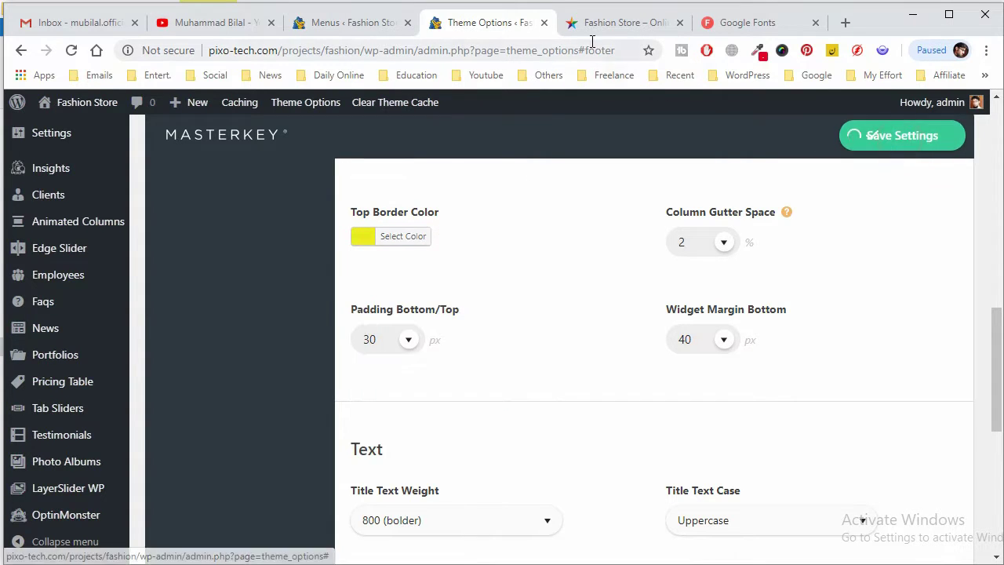
# - Reload the live site to check the footer's top border against the thickness and color set in the theme options
pyautogui.click(589, 23)
pyautogui.rightClick(584, 27)
pyautogui.click(611, 61)
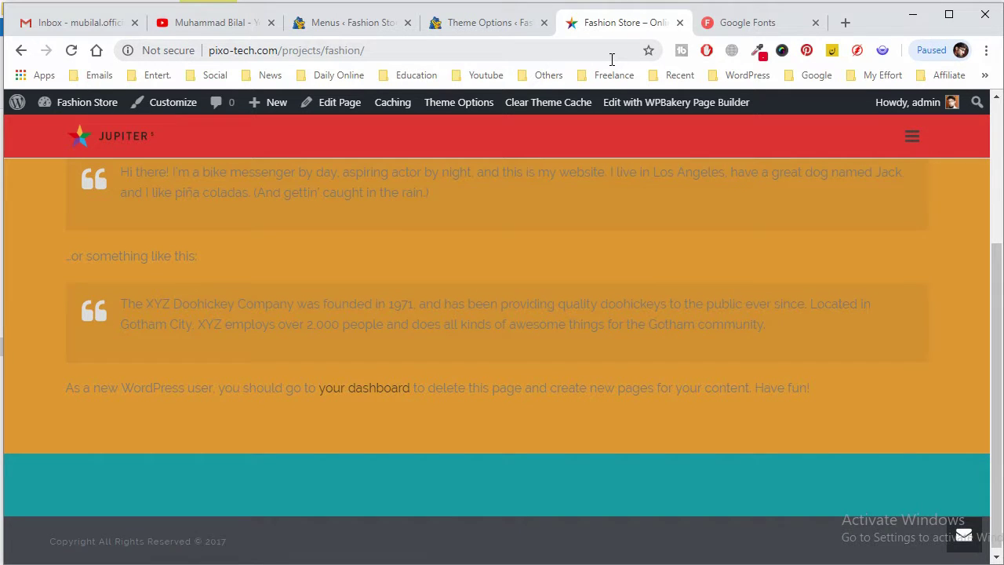
pyautogui.click(501, 23)
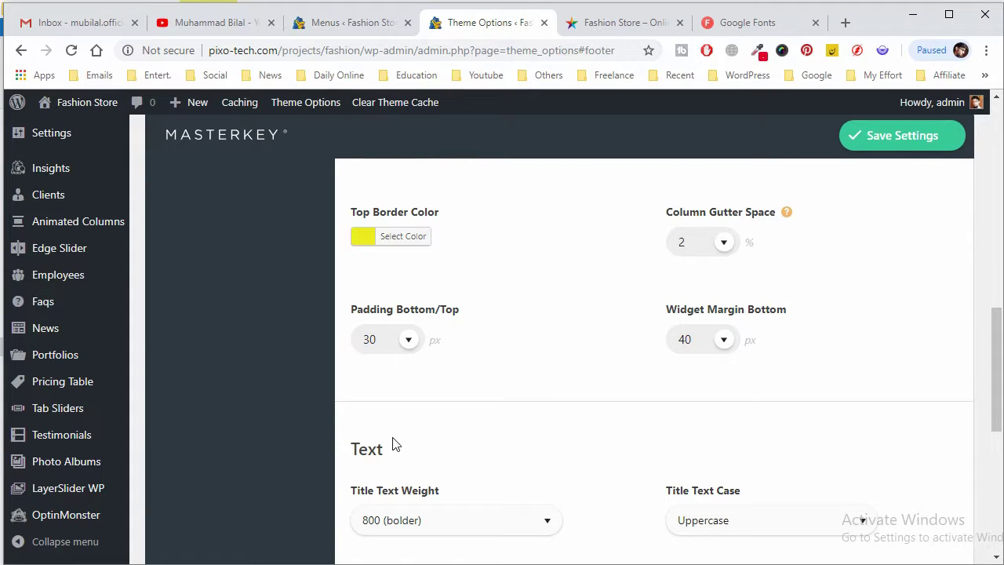
pyautogui.scroll(2, 426, 325)
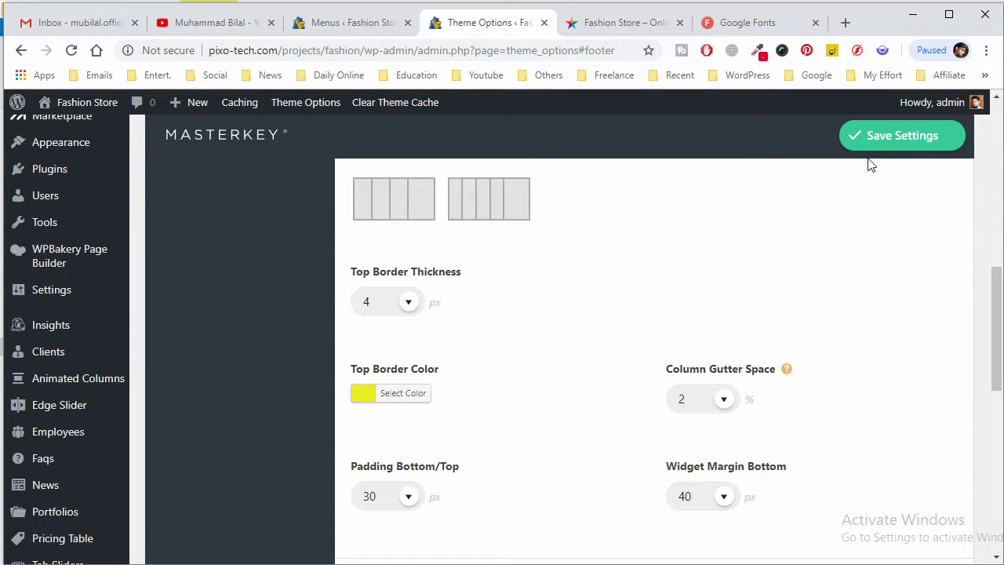
pyautogui.click(580, 24)
pyautogui.rightClick(580, 24)
pyautogui.click(609, 63)
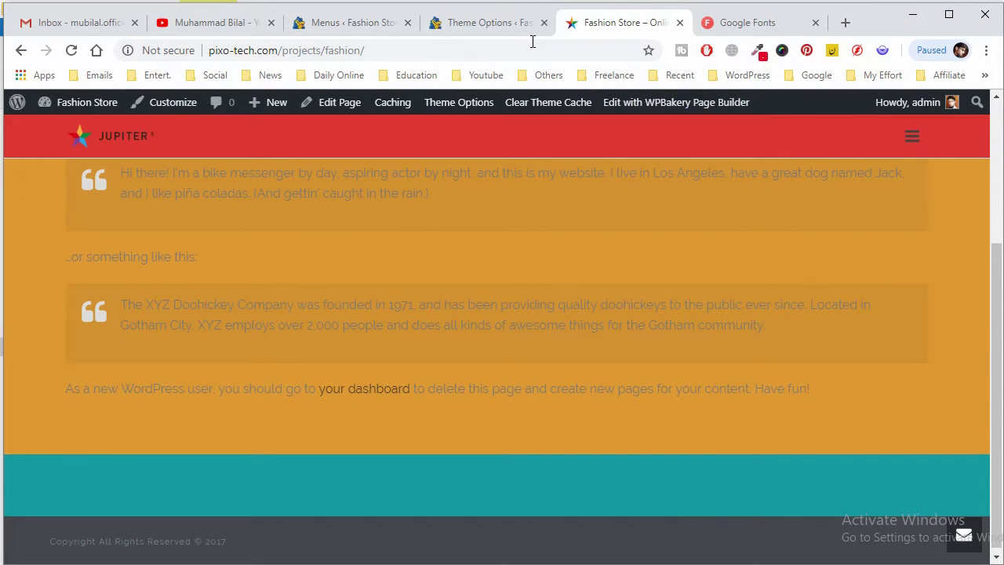
pyautogui.click(492, 23)
# - In the Main Content layout and backgrounds settings, change the Footer section's background color to orange and save
pyautogui.scroll(-2, 622, 345)
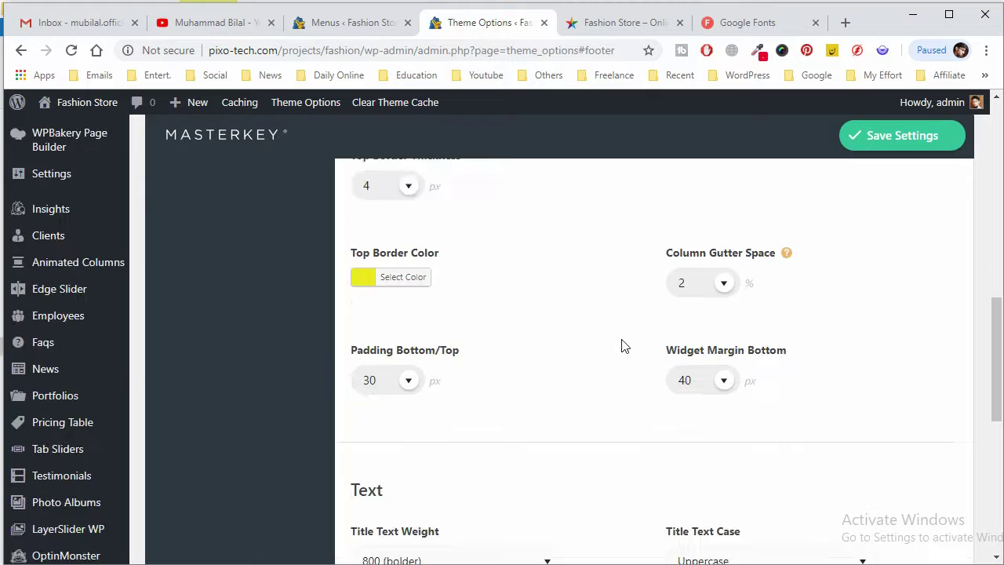
pyautogui.scroll(3, 617, 341)
pyautogui.scroll(3, 481, 369)
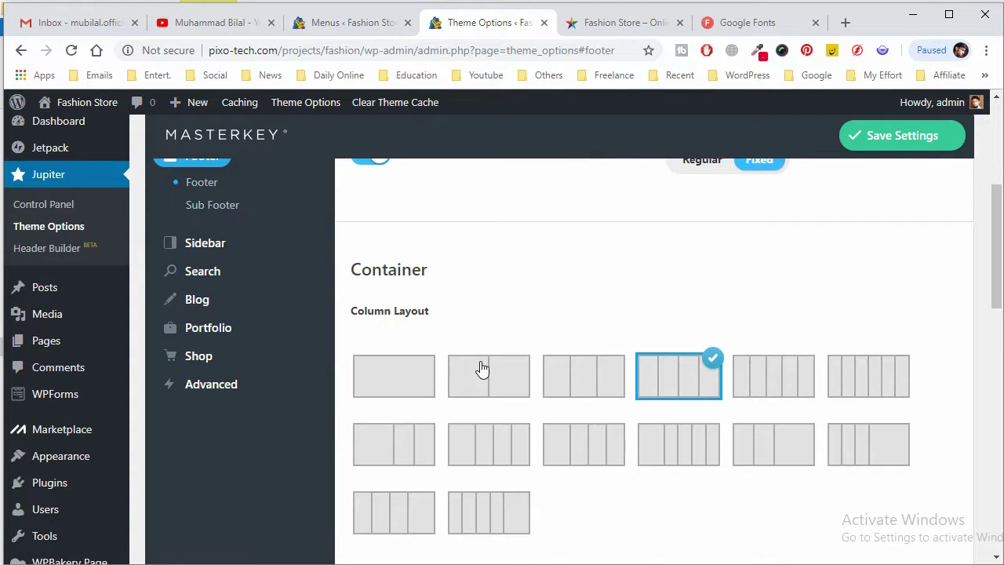
pyautogui.scroll(5, 442, 327)
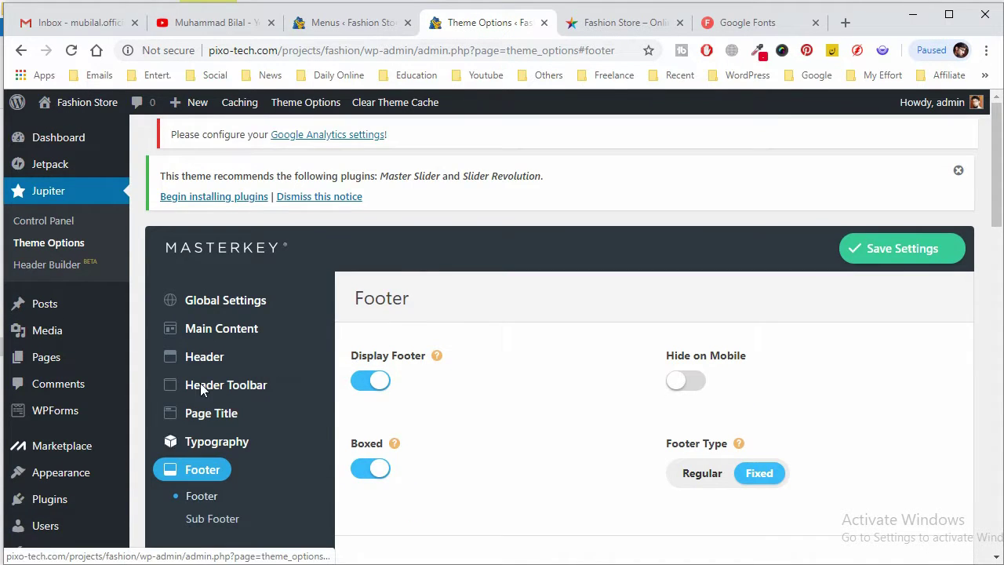
pyautogui.moveTo(221, 328)
pyautogui.click(361, 329)
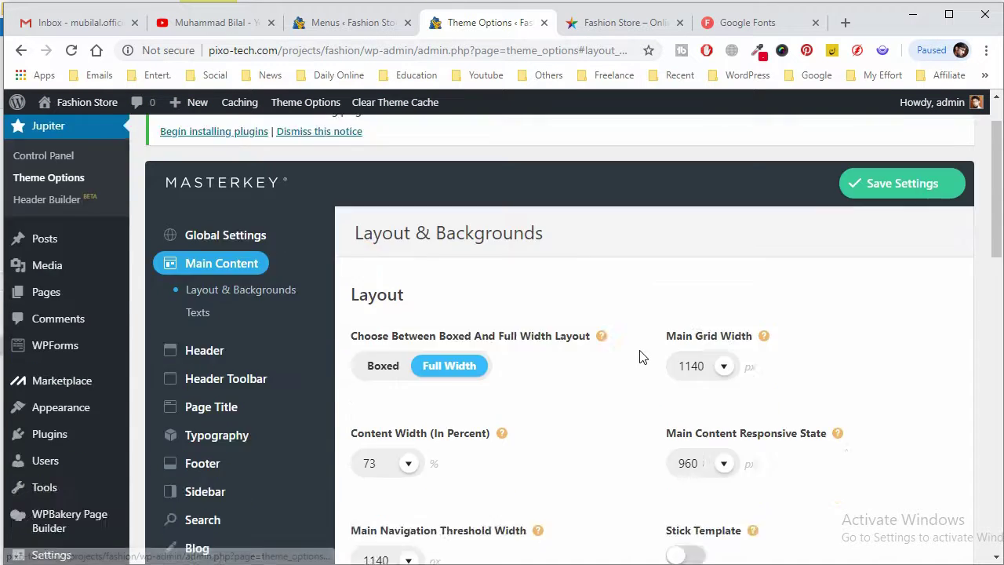
pyautogui.scroll(-10, 639, 354)
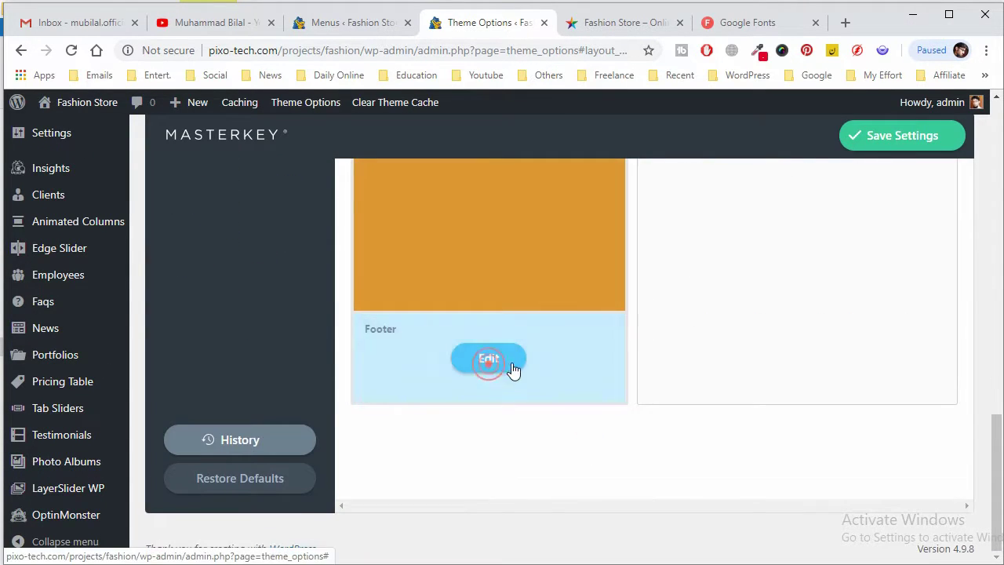
pyautogui.click(489, 358)
pyautogui.scroll(3, 701, 369)
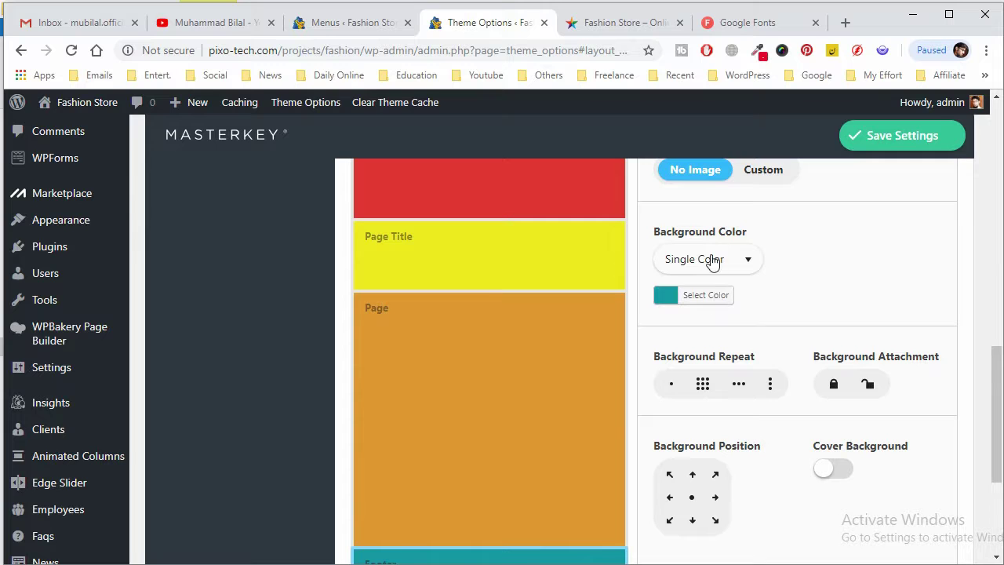
pyautogui.click(708, 299)
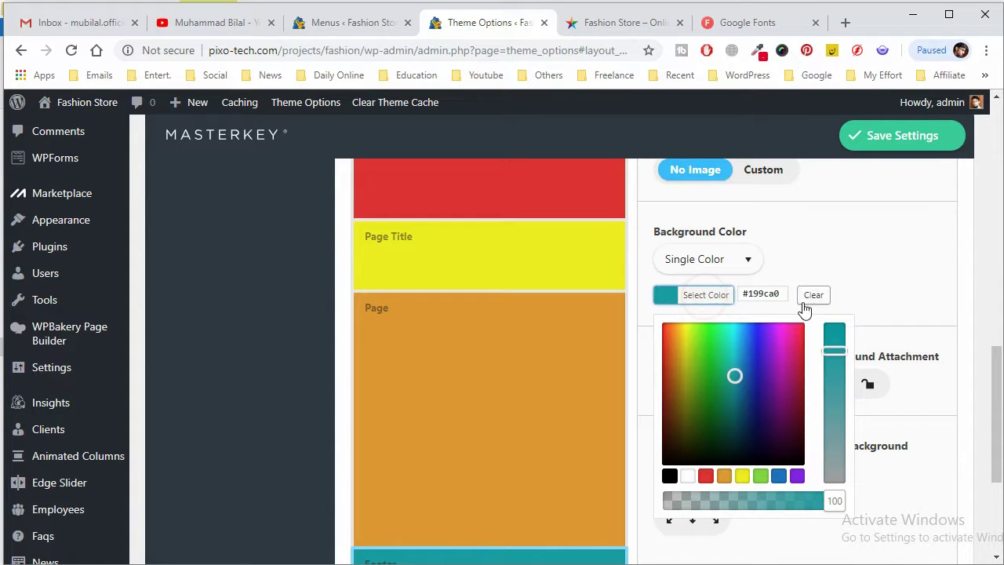
pyautogui.click(723, 475)
pyautogui.click(901, 138)
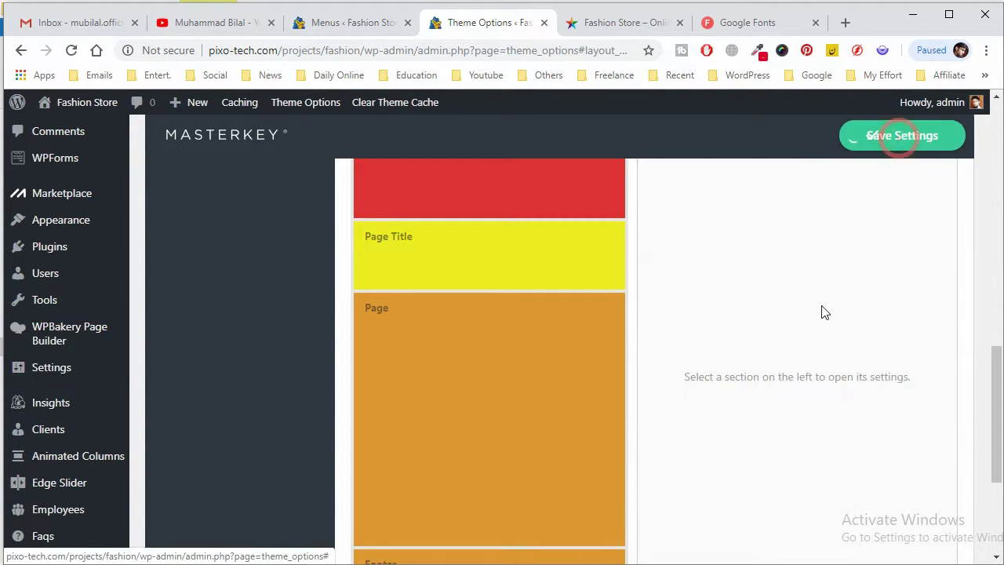
# - Reload the live site, inspect the footer's background and top border, and return to the theme options
pyautogui.click(639, 23)
pyautogui.rightClick(637, 23)
pyautogui.click(661, 59)
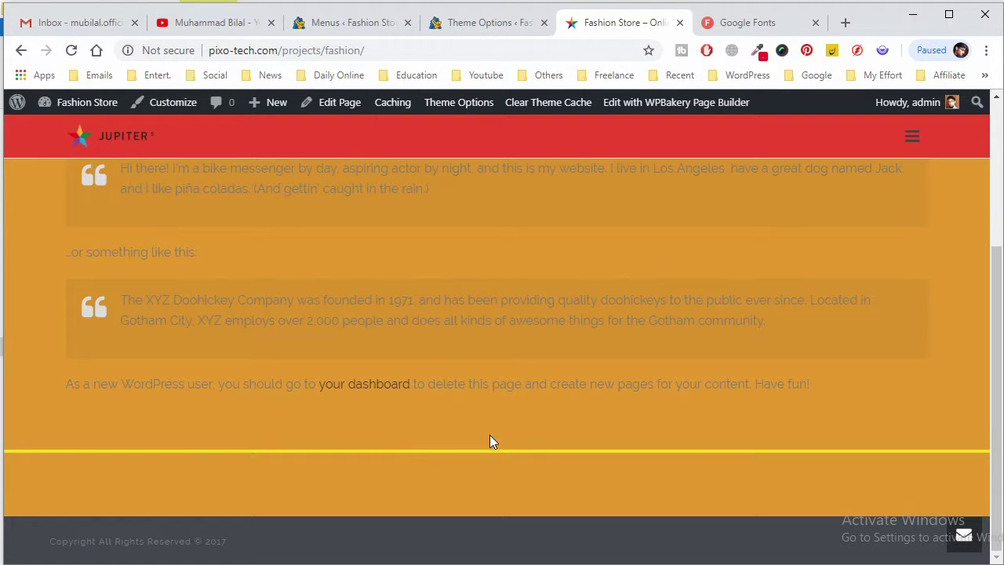
pyautogui.click(333, 23)
pyautogui.click(484, 23)
# - Reopen the Footer settings and examine the container options and the title and text options
pyautogui.scroll(10, 486, 168)
pyautogui.moveTo(202, 345)
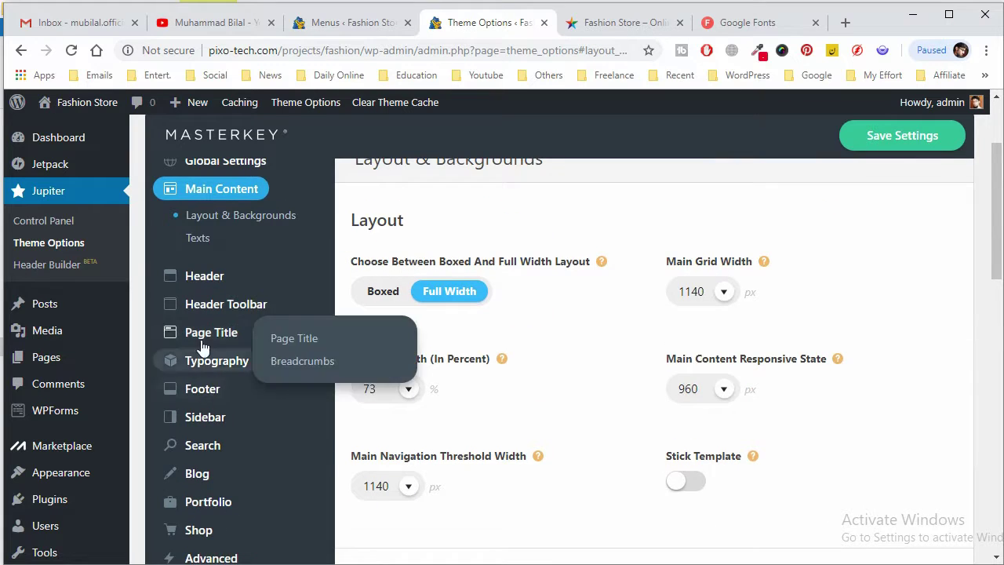
pyautogui.click(203, 388)
pyautogui.scroll(-2, 527, 367)
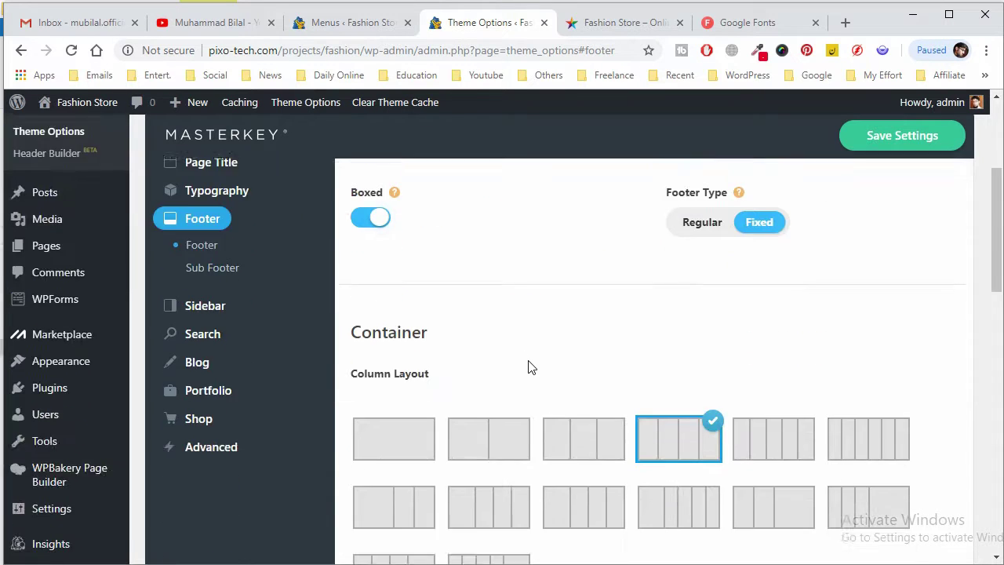
pyautogui.scroll(-5, 527, 367)
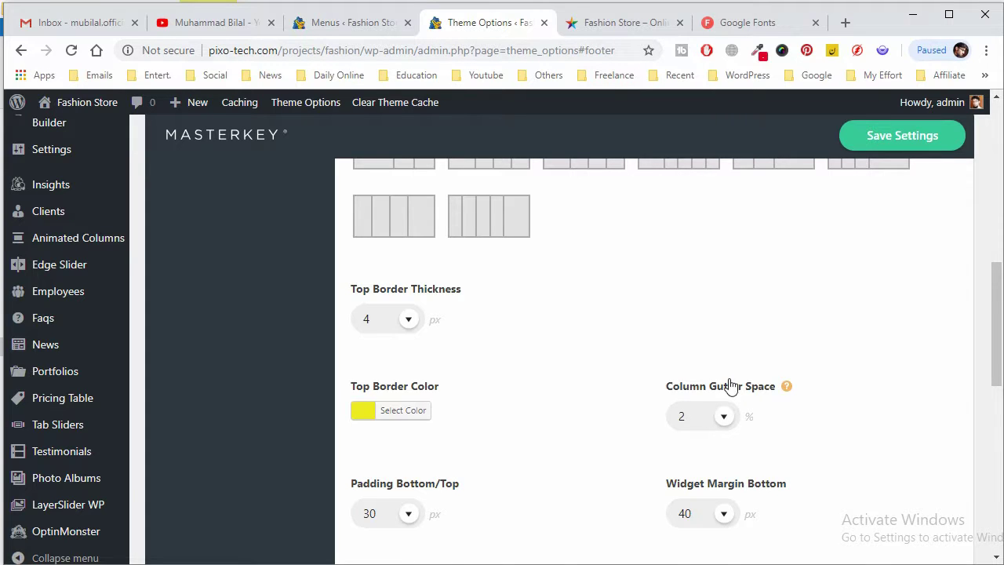
pyautogui.scroll(-2, 733, 392)
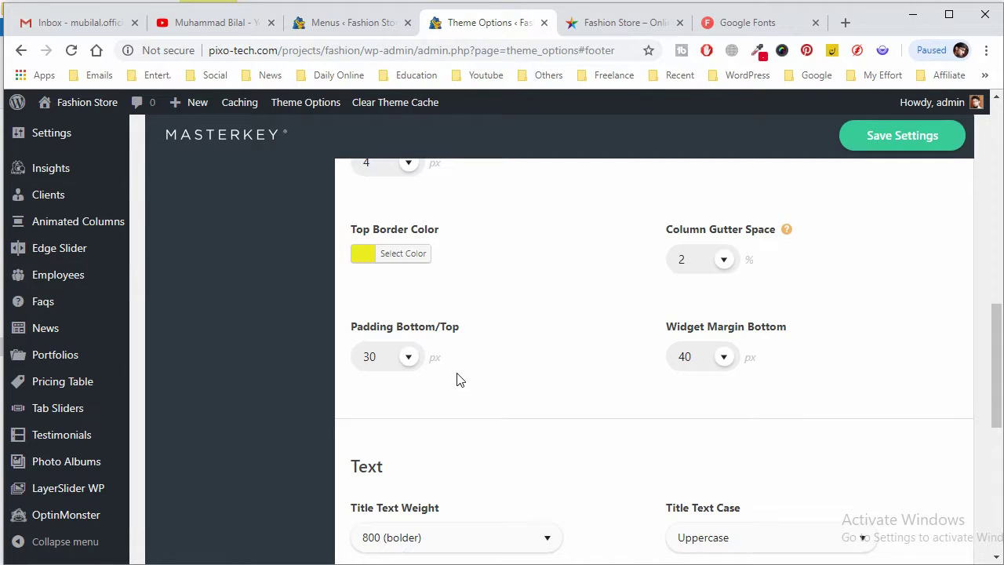
pyautogui.scroll(-2, 455, 388)
pyautogui.scroll(-1, 784, 400)
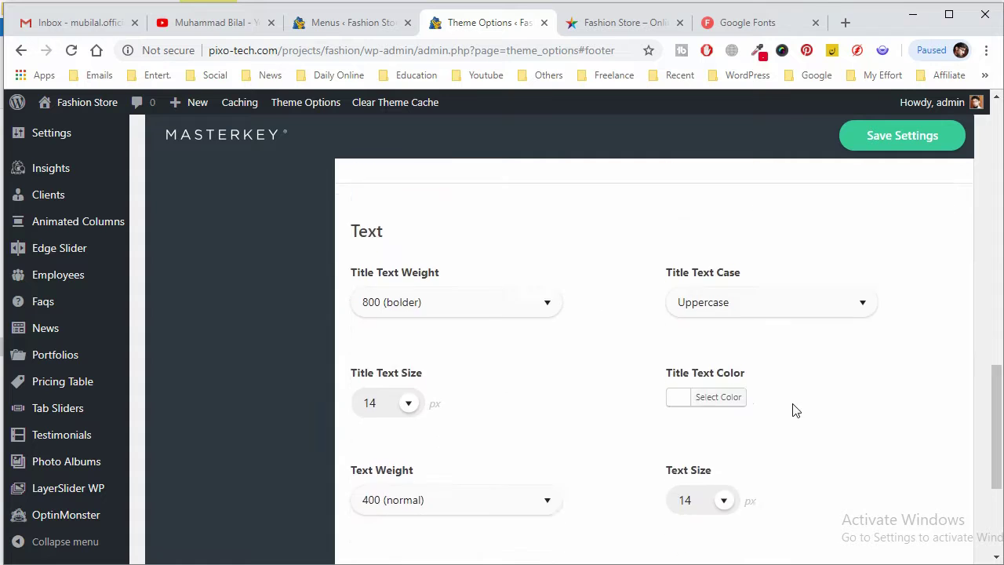
pyautogui.scroll(-3, 792, 410)
pyautogui.scroll(10, 563, 348)
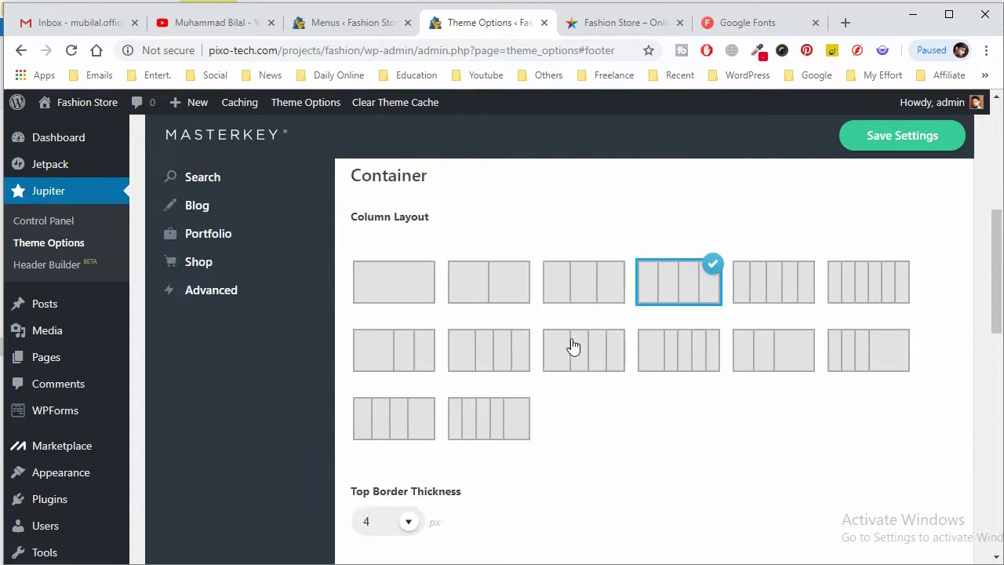
pyautogui.scroll(2, 573, 346)
# - Open the Sub Footer settings and compare the copyright text field with the copyright line on the live site
pyautogui.click(235, 223)
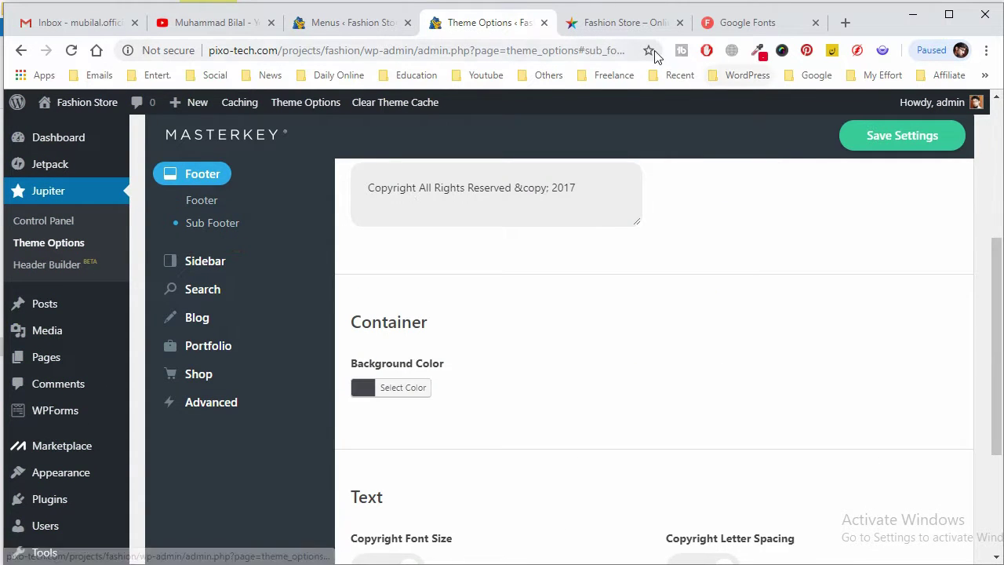
pyautogui.click(623, 22)
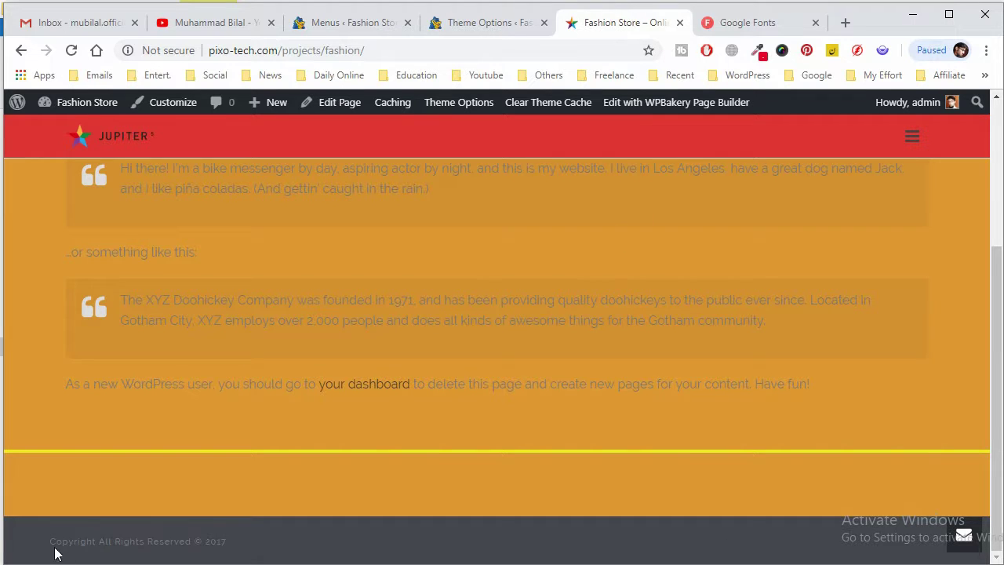
pyautogui.moveTo(49, 541); pyautogui.dragTo(261, 549)
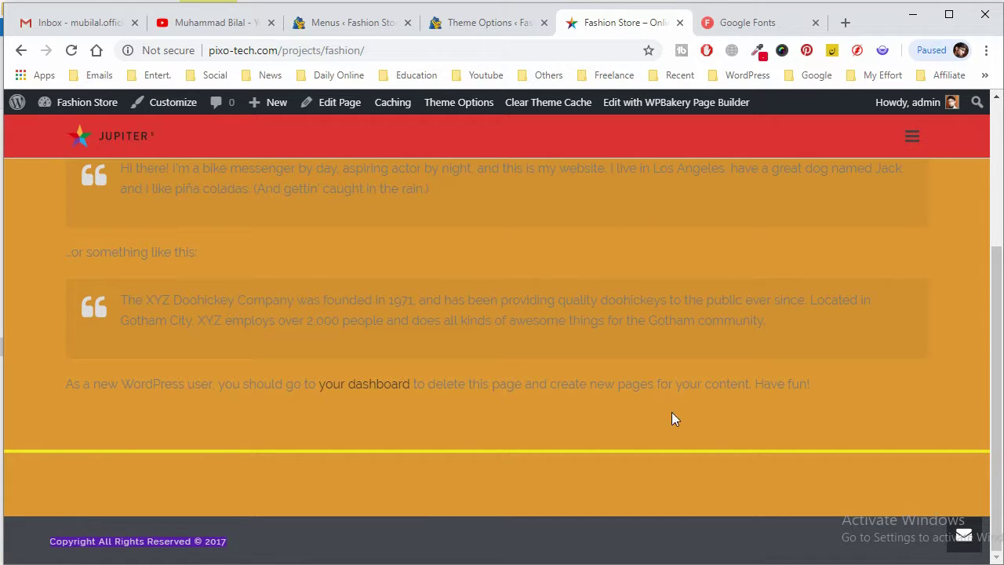
pyautogui.click(510, 22)
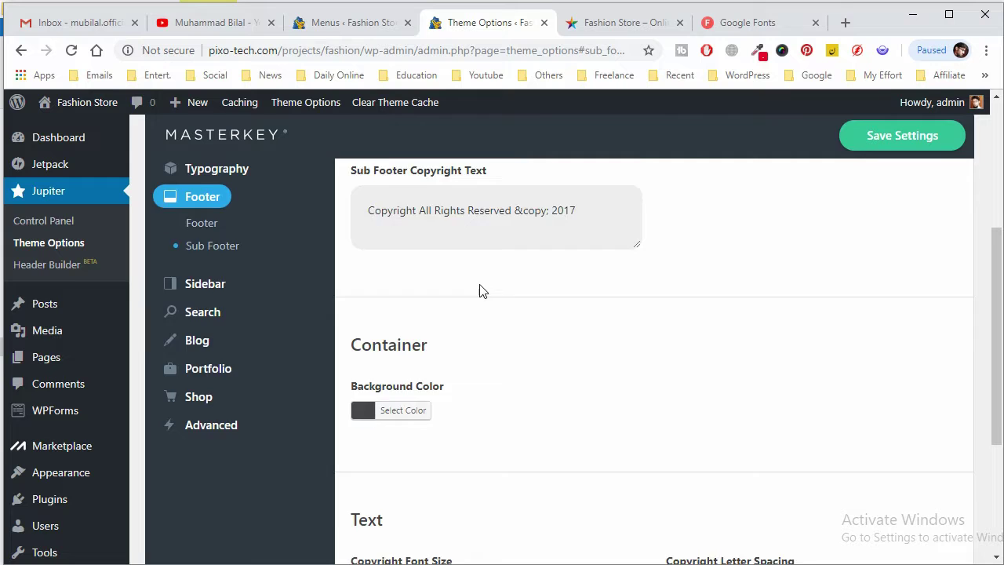
pyautogui.scroll(1, 482, 291)
pyautogui.moveTo(619, 268); pyautogui.dragTo(359, 255)
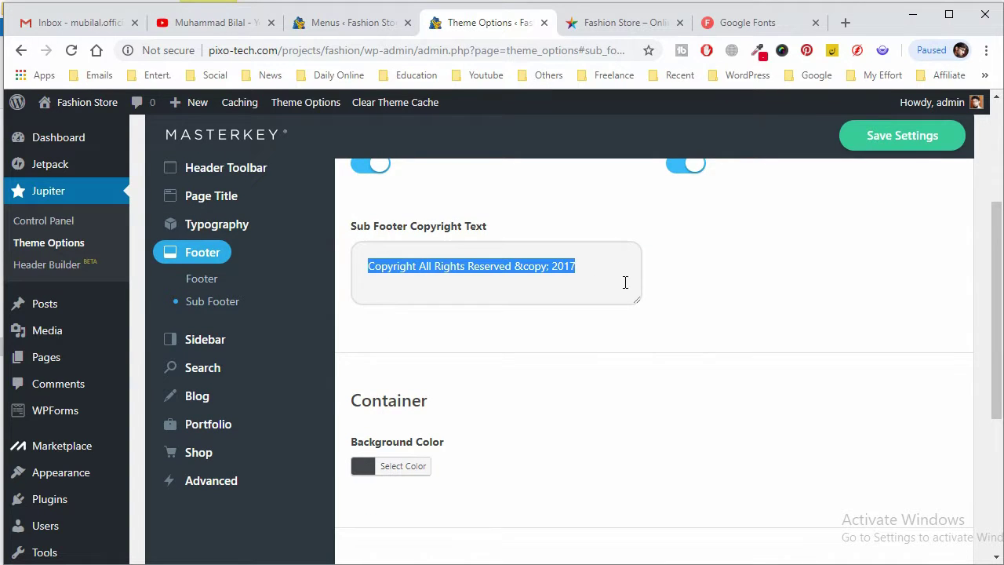
pyautogui.scroll(2, 555, 324)
pyautogui.scroll(-2, 736, 338)
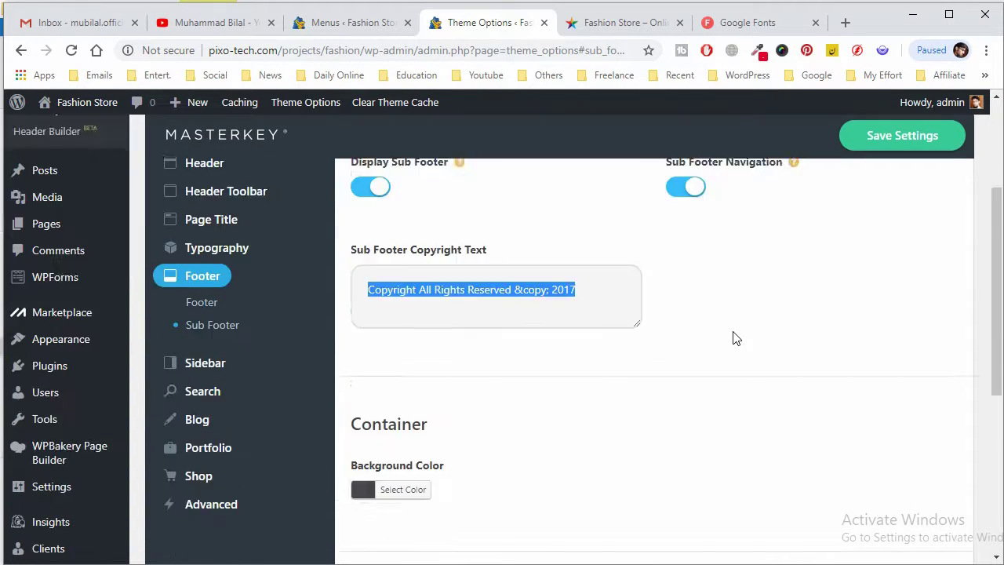
# - Set the sub footer container's background color to red
pyautogui.scroll(-2, 735, 338)
pyautogui.click(392, 392)
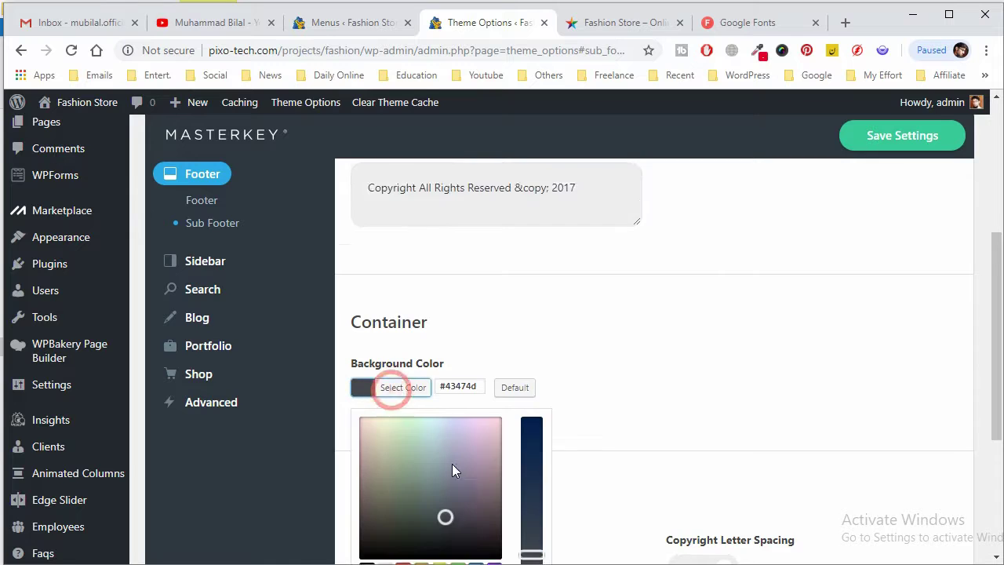
pyautogui.scroll(-1, 451, 470)
pyautogui.click(400, 494)
pyautogui.click(669, 326)
# - Set the sub footer's copyright letter spacing to 3 px and the copyright font size to 14 px
pyautogui.scroll(-2, 670, 327)
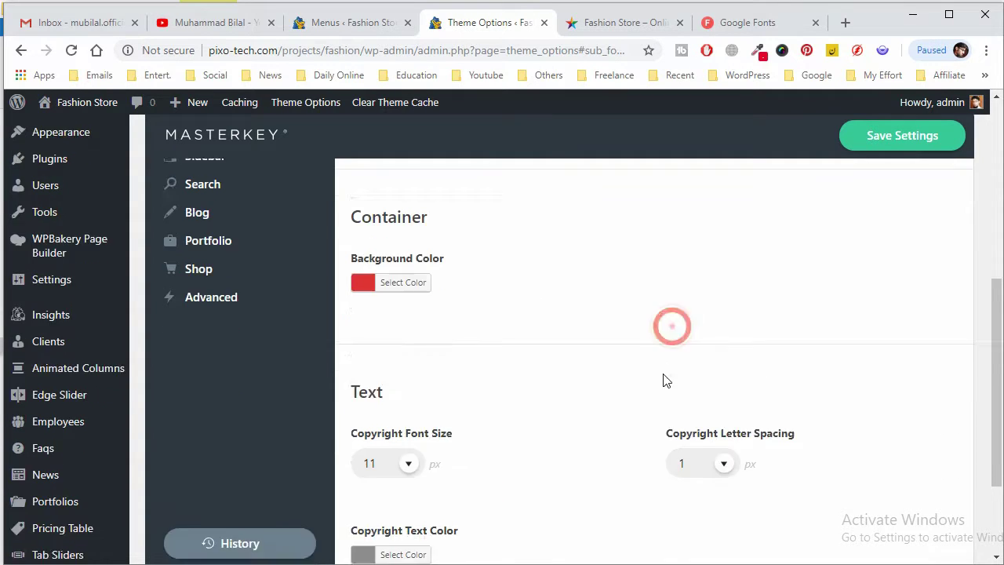
pyautogui.click(729, 341)
pyautogui.click(721, 363)
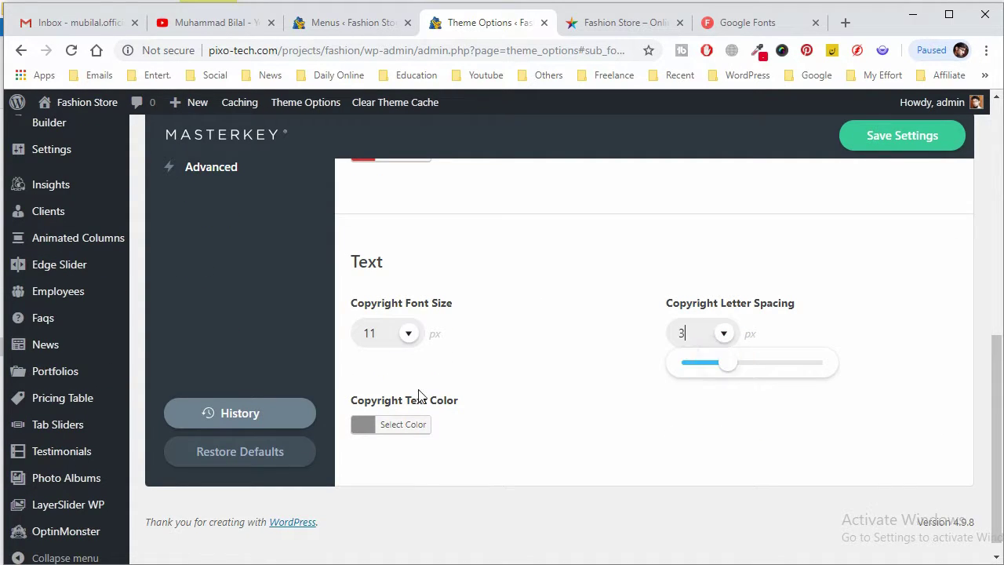
pyautogui.click(408, 335)
pyautogui.moveTo(404, 369)
pyautogui.mouseDown()
pyautogui.moveTo(400, 360)
pyautogui.moveTo(387, 374)
pyautogui.mouseUp()
# - Set the sub footer's copyright text color to white (#ffffff) and save the settings
pyautogui.click(390, 423)
pyautogui.scroll(-1, 421, 427)
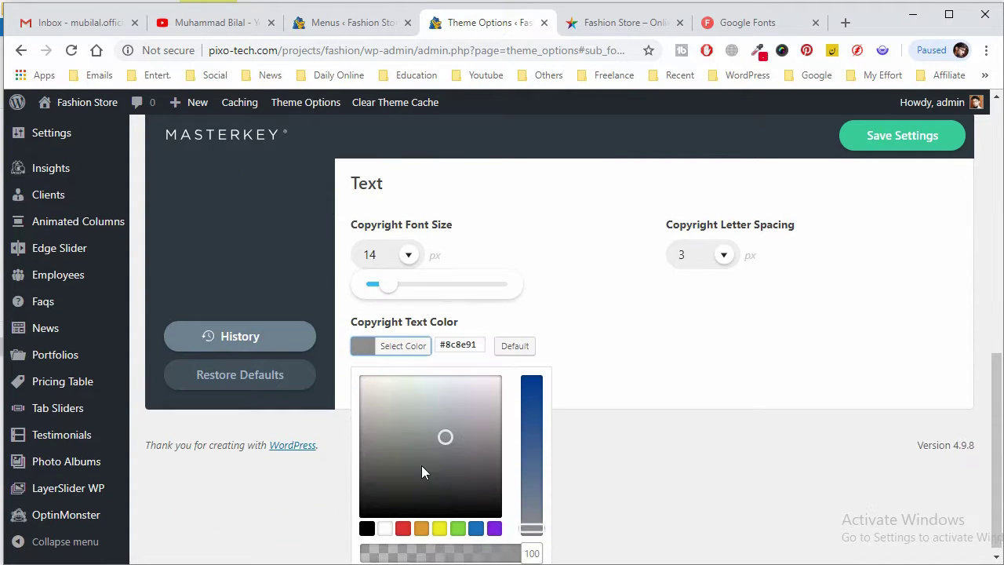
pyautogui.click(384, 528)
pyautogui.click(619, 339)
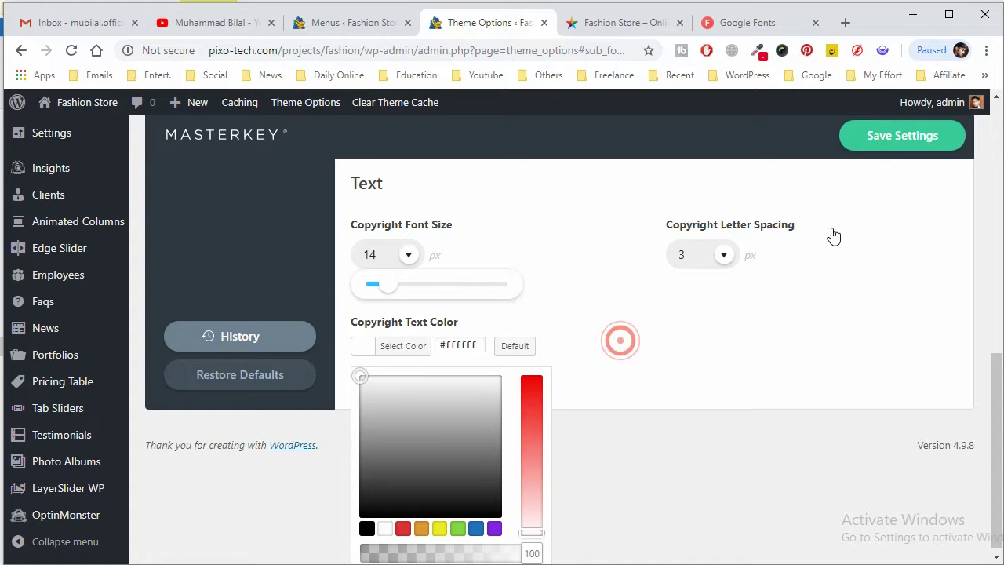
pyautogui.click(845, 140)
# - Reload the live site, inspect the sub footer's background and copyright text, and return to the Sub Footer settings
pyautogui.click(620, 24)
pyautogui.rightClick(618, 24)
pyautogui.click(649, 63)
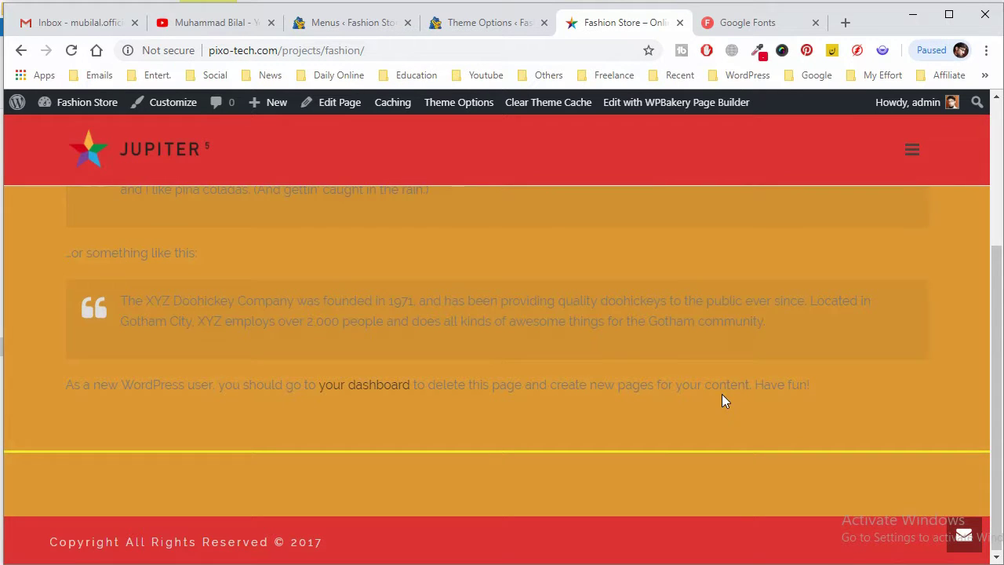
pyautogui.moveTo(322, 541); pyautogui.dragTo(44, 558)
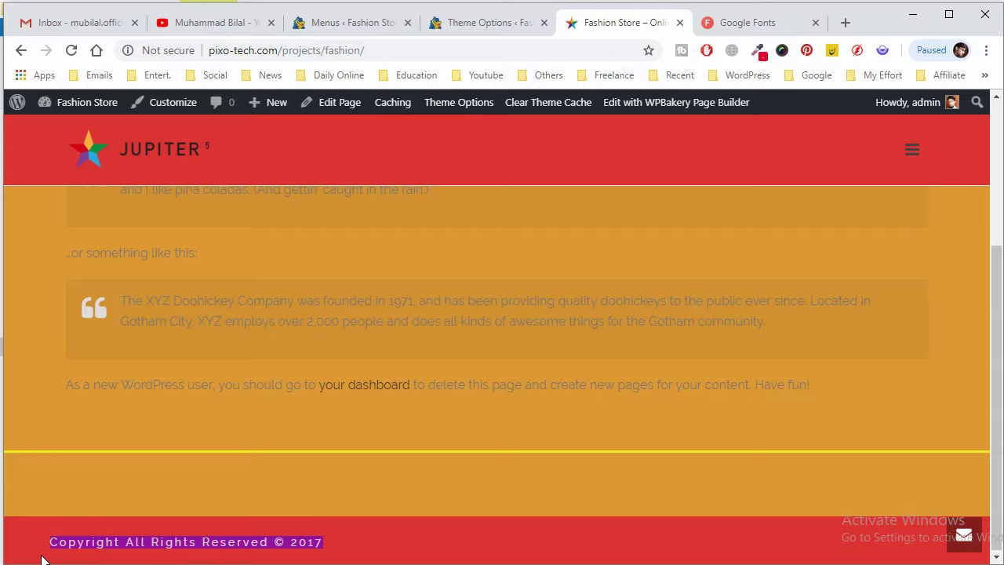
pyautogui.click(460, 35)
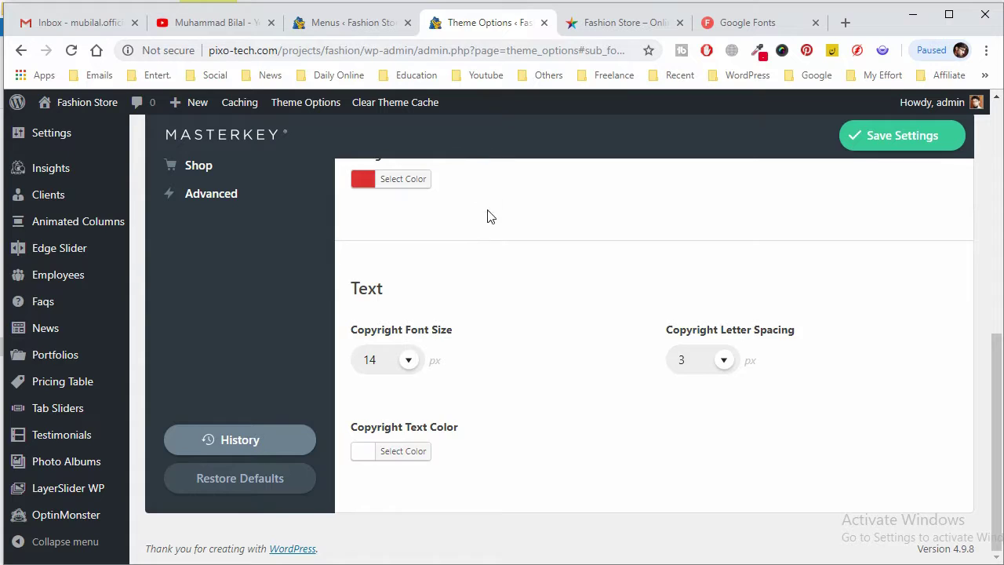
pyautogui.scroll(3, 489, 227)
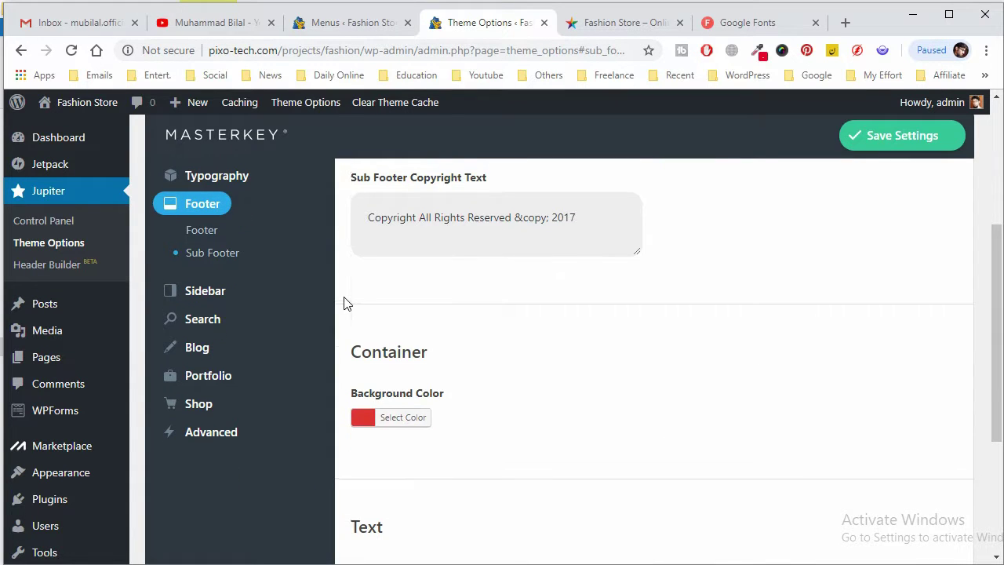
pyautogui.scroll(1, 345, 303)
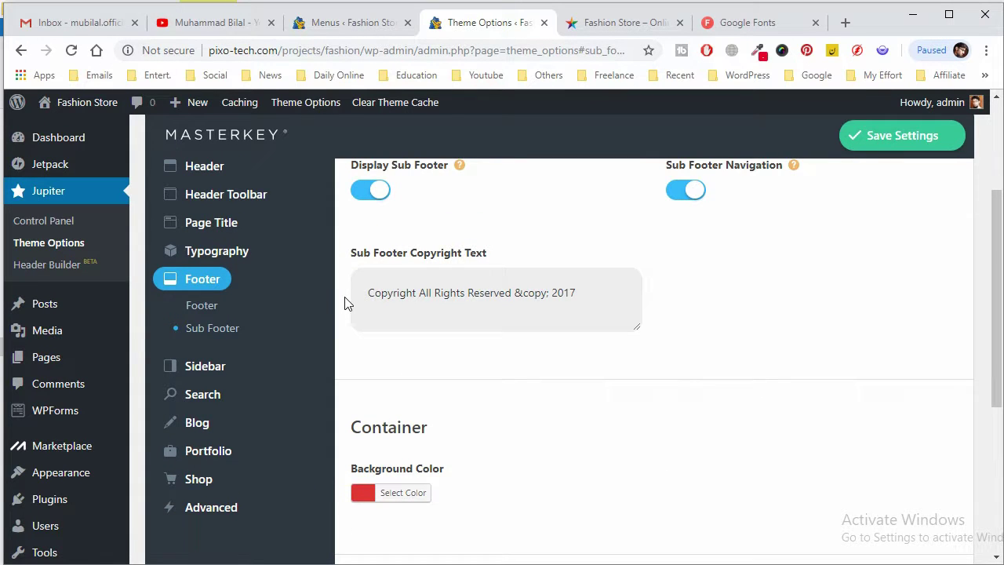